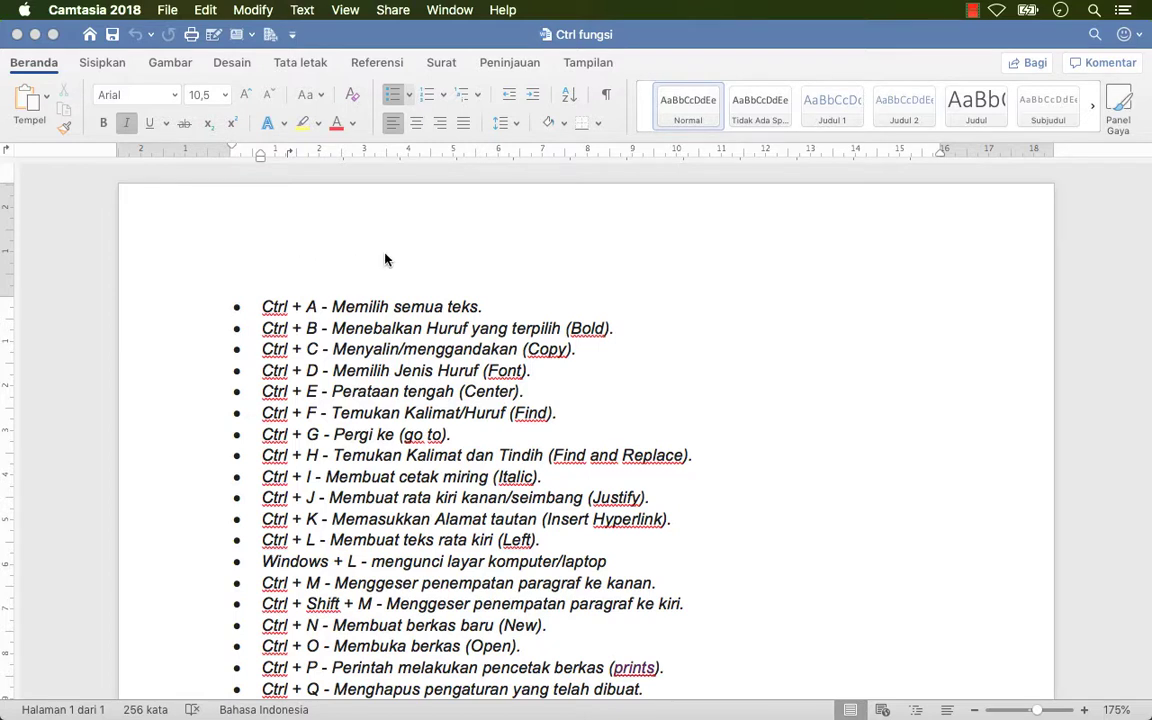
# Select the whole list and toggle bold on and off, leaving it unbolded
pyautogui.click(764, 351)
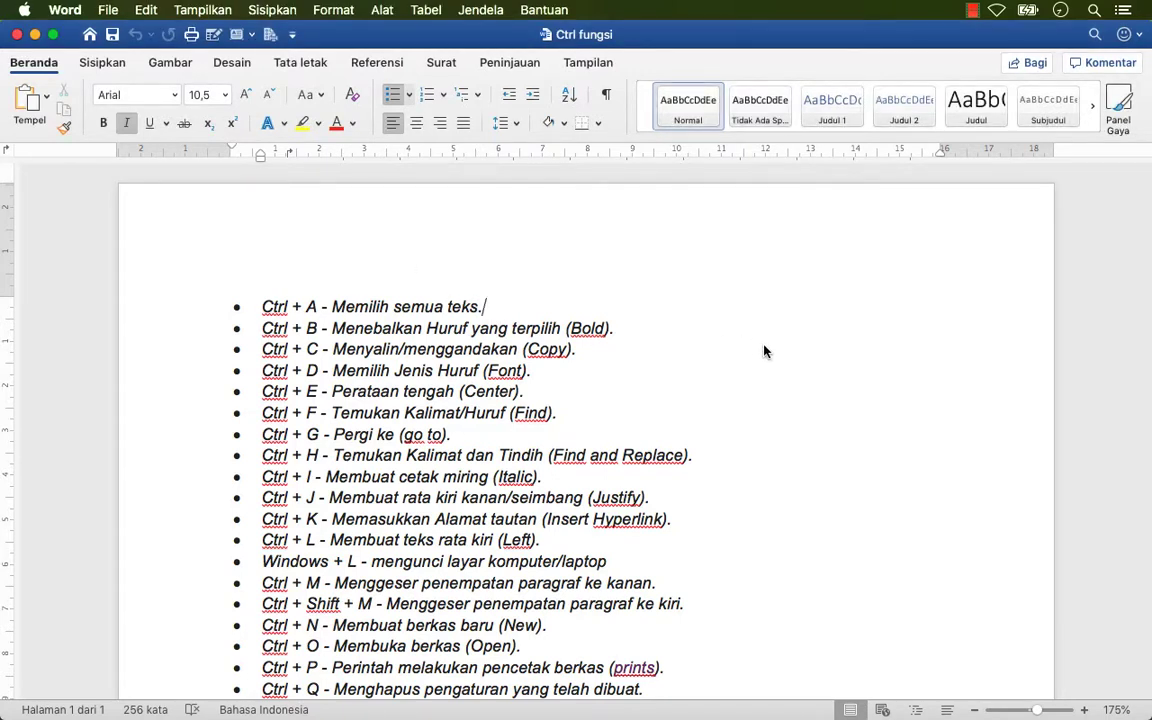
pyautogui.press('super+a')
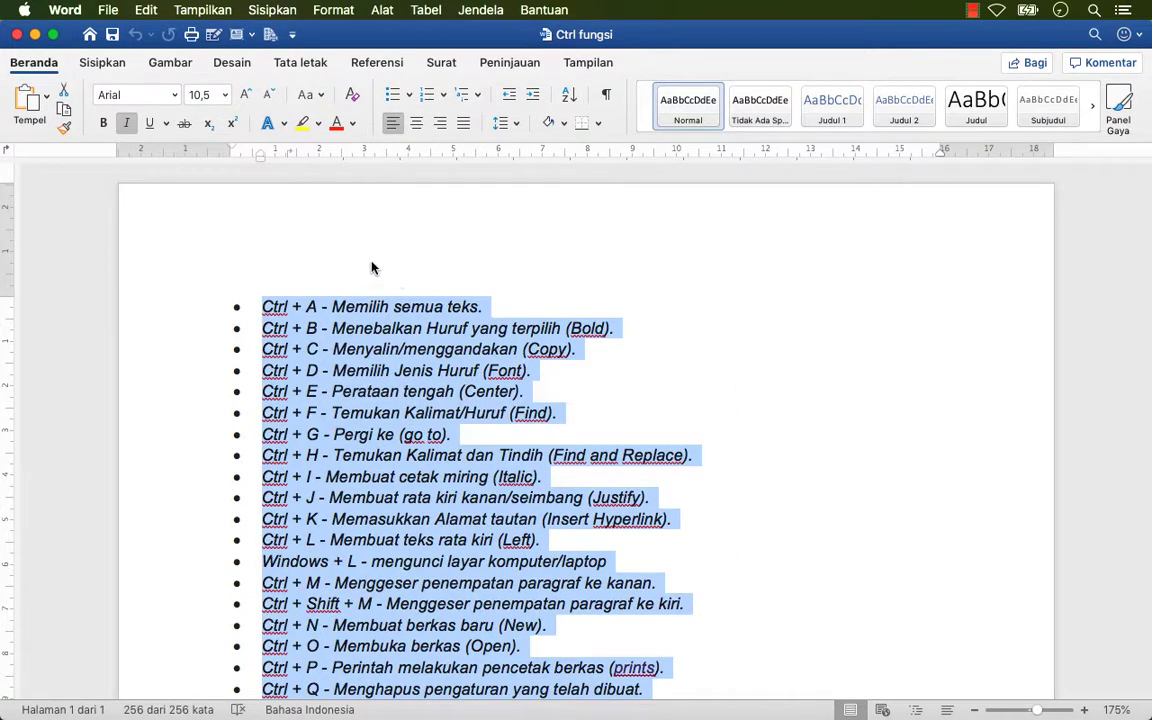
pyautogui.click(101, 124)
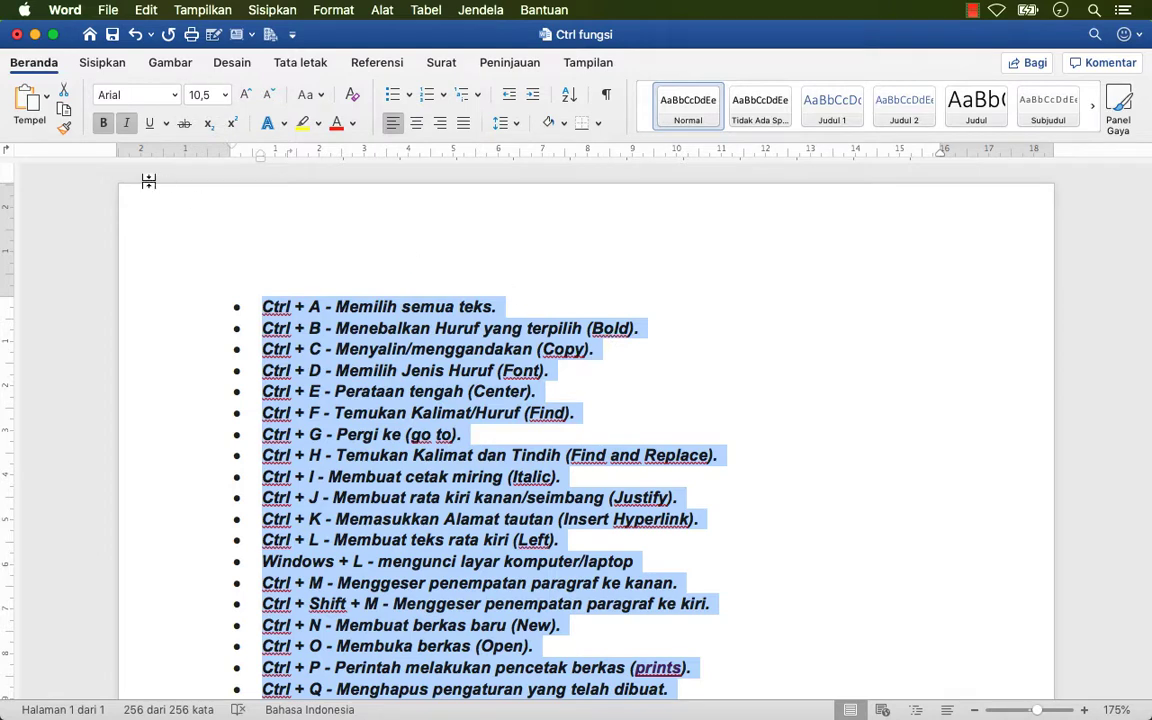
pyautogui.click(102, 123)
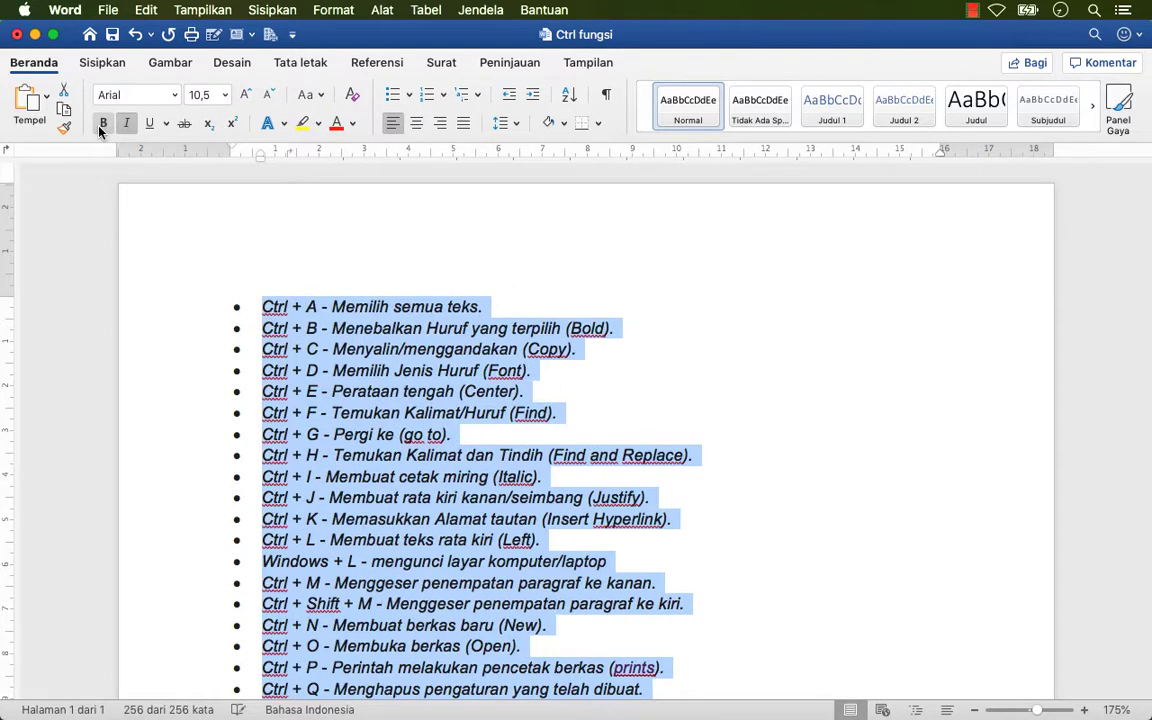
pyautogui.click(102, 123)
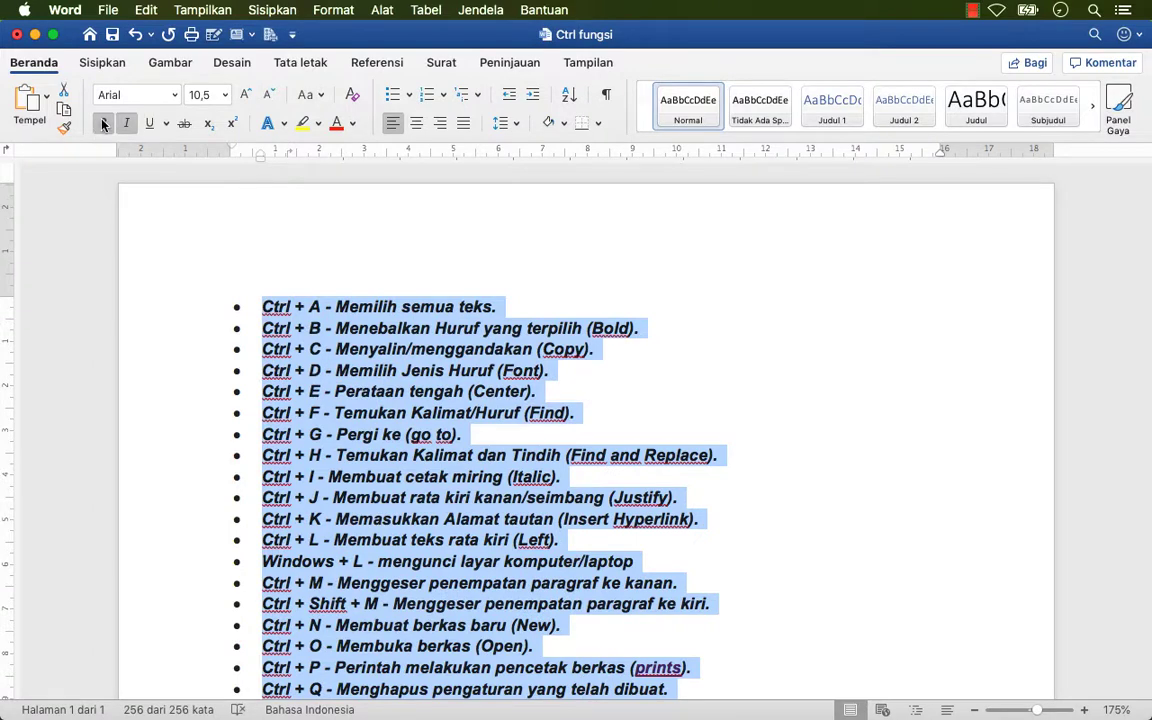
pyautogui.click(102, 122)
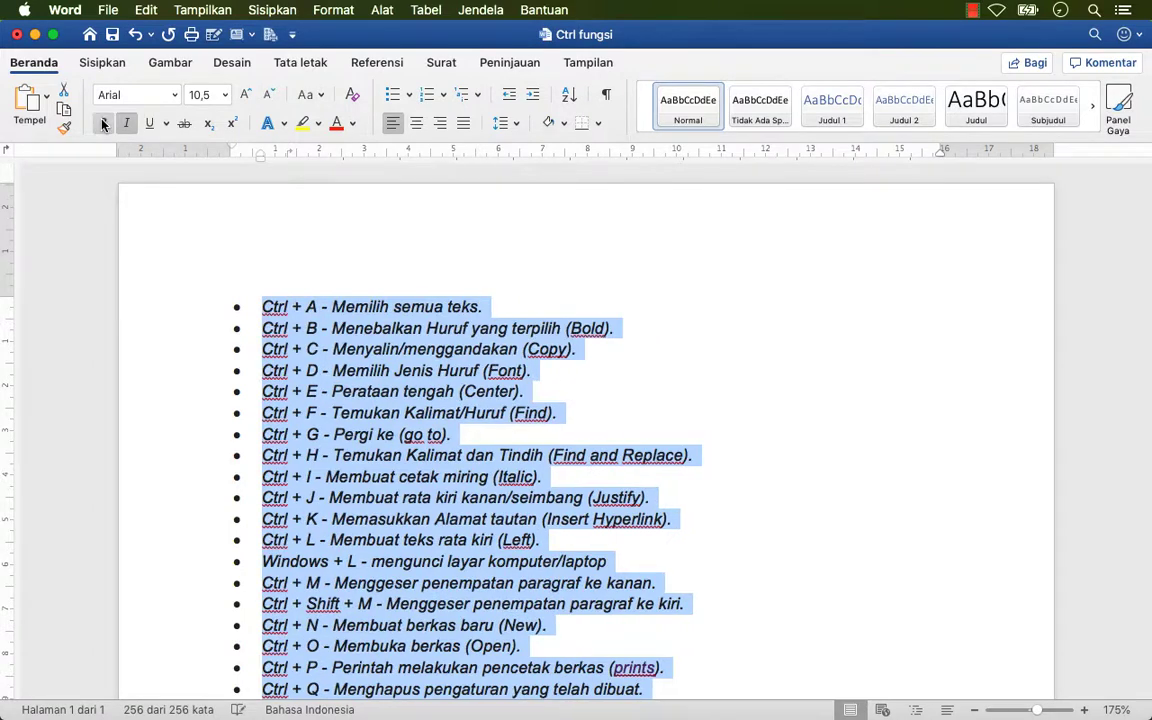
# Bold only the first bullet line, then select and copy the entire list
pyautogui.click(485, 303)
pyautogui.moveTo(487, 303); pyautogui.dragTo(264, 304)
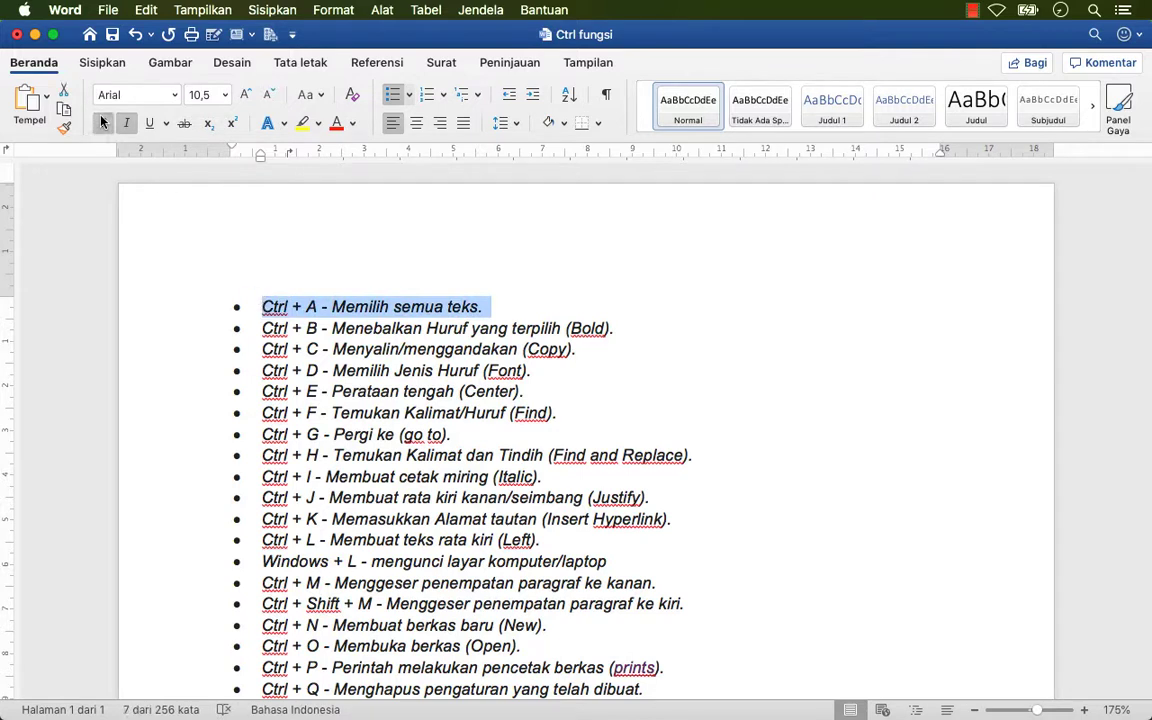
pyautogui.click(103, 122)
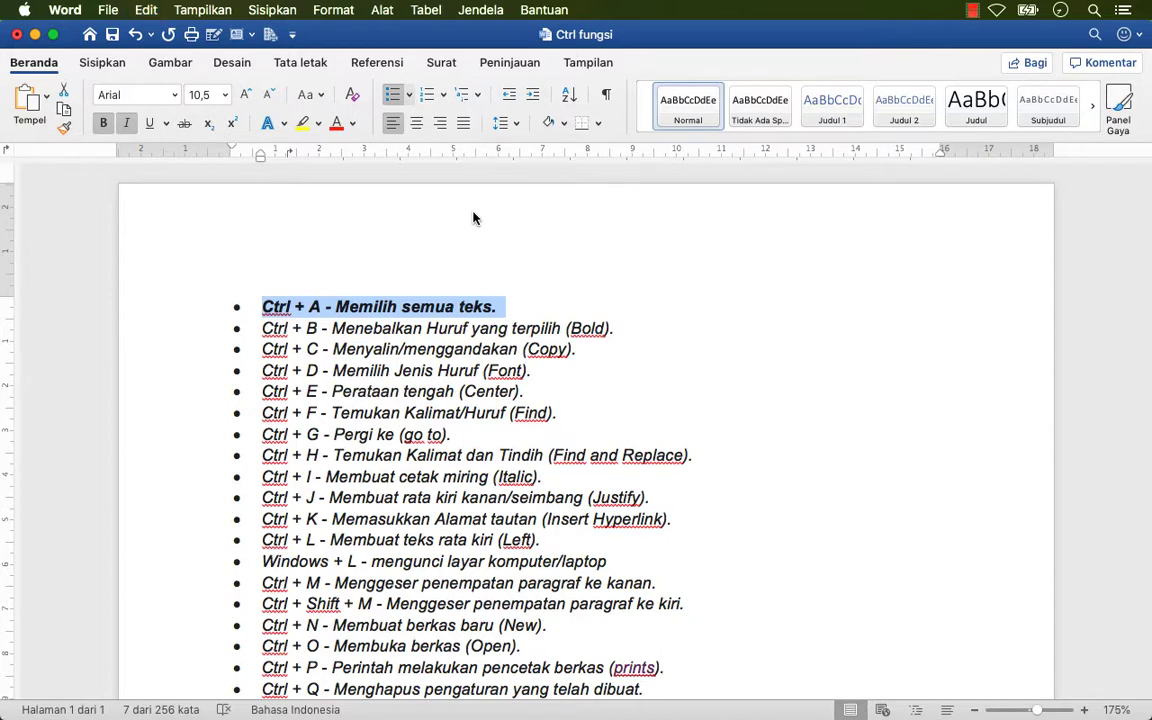
pyautogui.hotkey('ctrl', 'a')
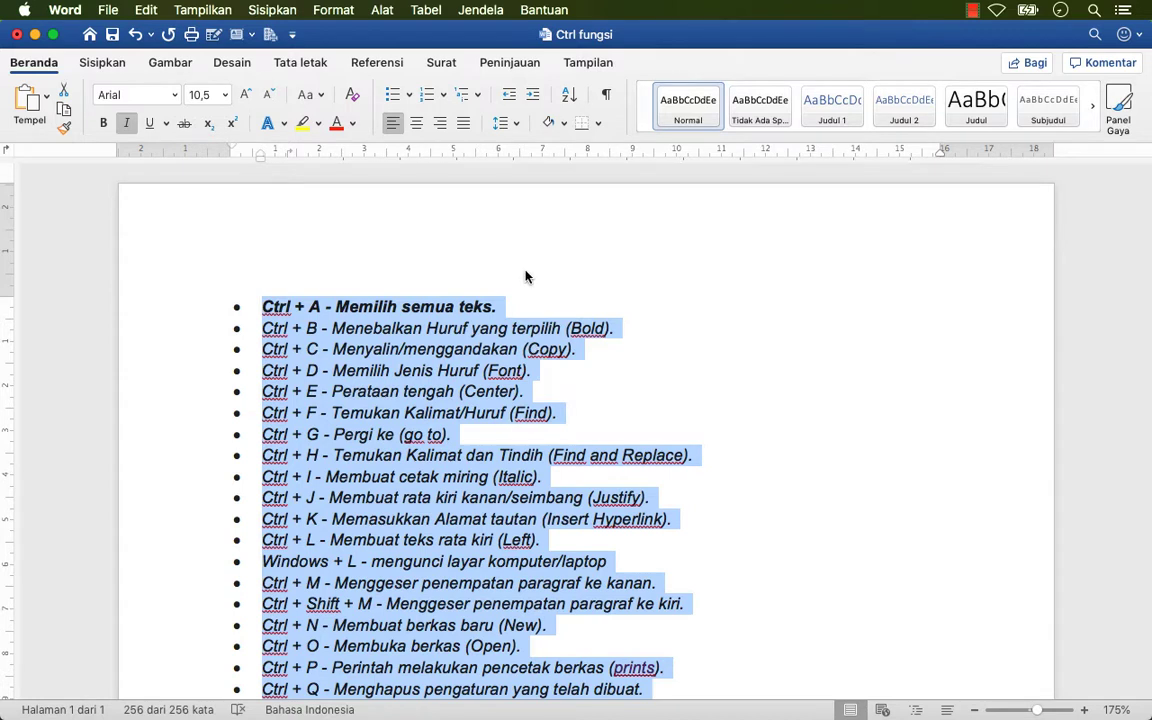
pyautogui.hotkey('ctrl', 'c')
# Save the Ctrl fungsi document and paste the copied list into a new blank document
pyautogui.press('super+s')
pyautogui.press('super+n')
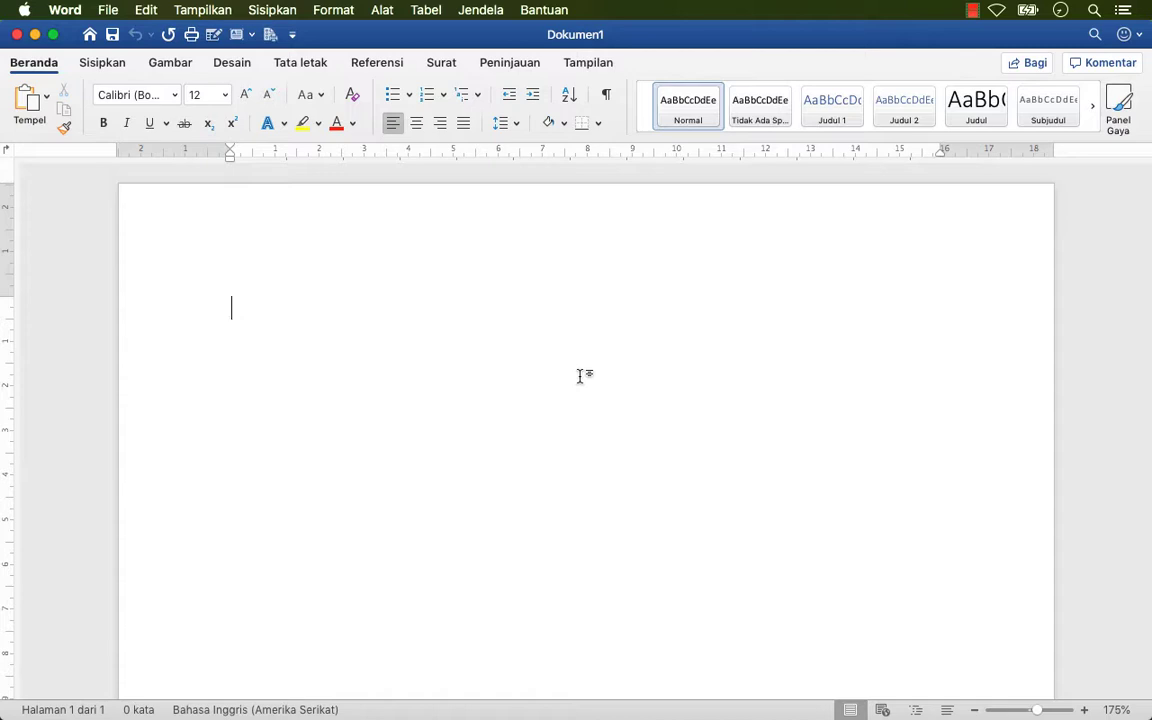
pyautogui.press('super+a')
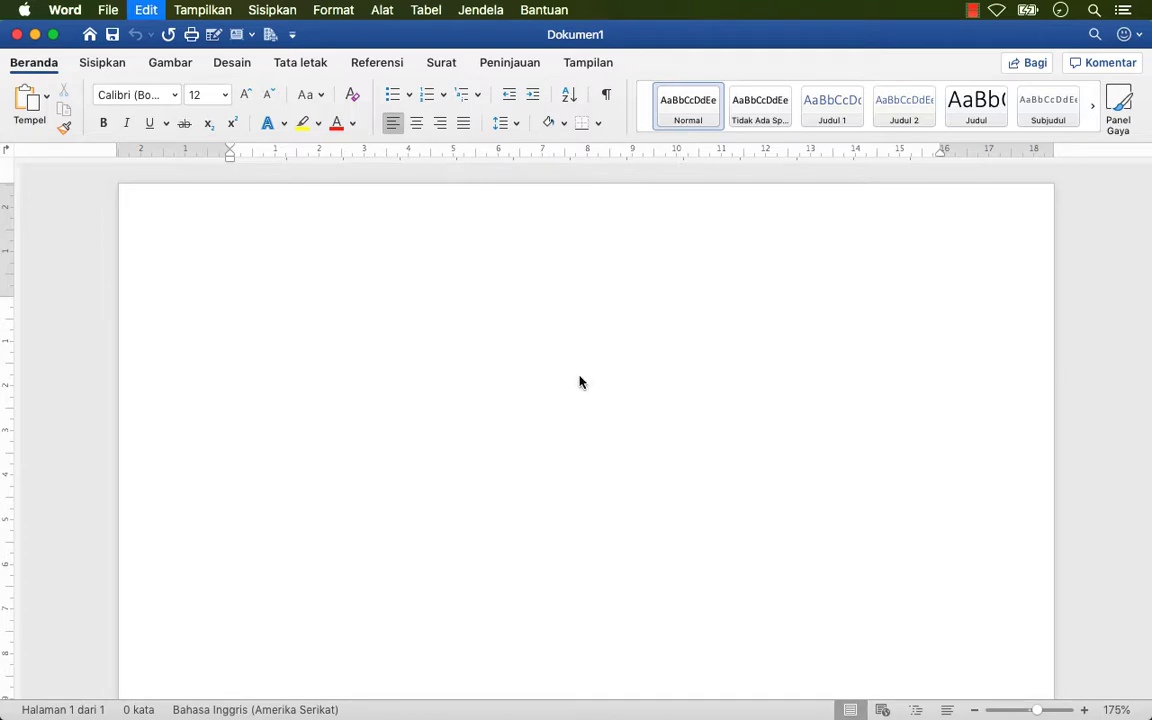
pyautogui.press('super+v')
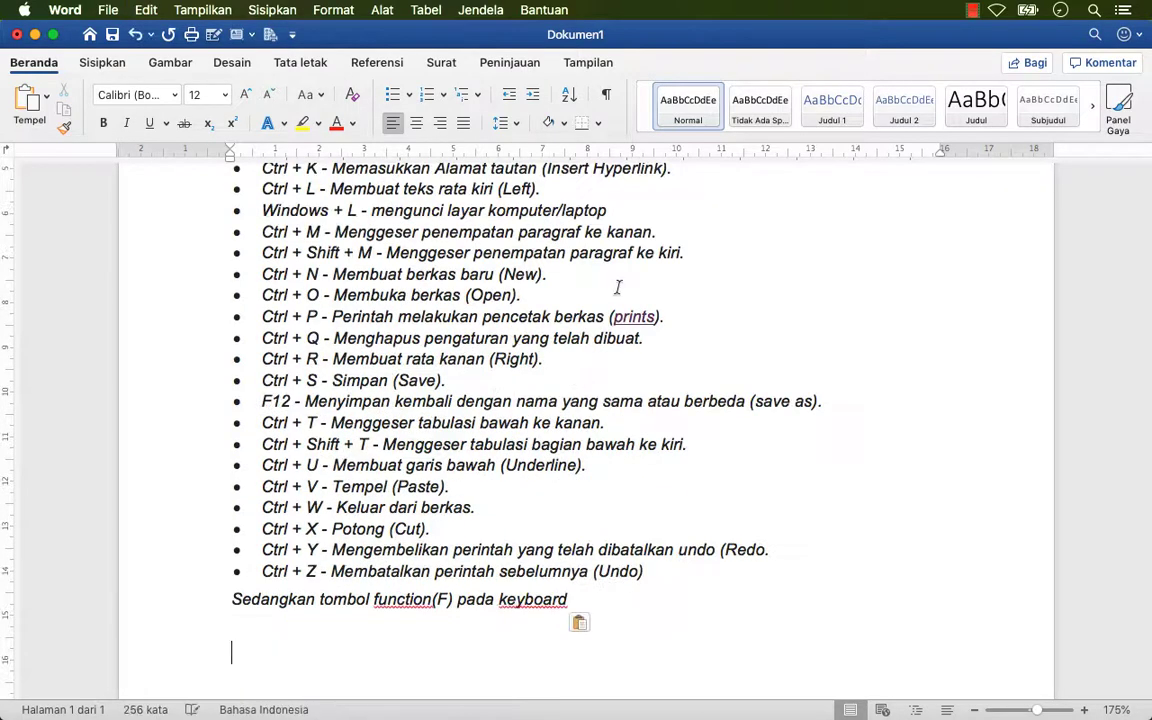
# Start closing the new document but cancel so it stays open
pyautogui.press('Up')
pyautogui.press('Up')
pyautogui.press('Up')
pyautogui.press('Up')
pyautogui.press('Up')
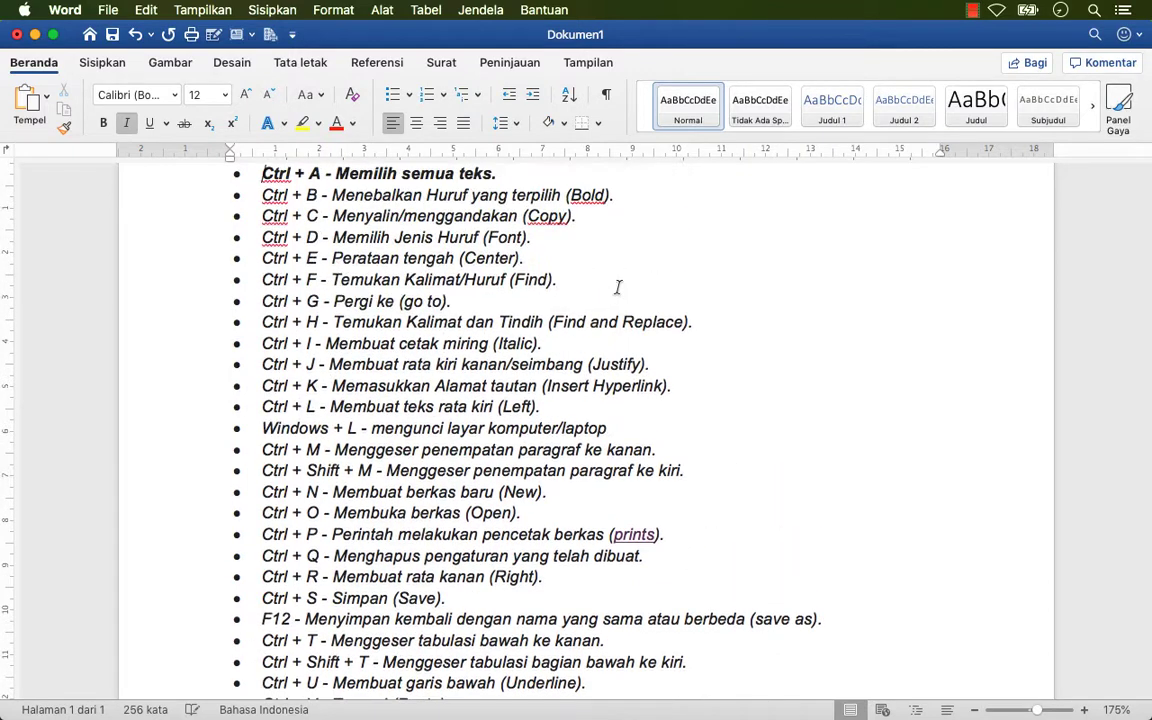
pyautogui.click(16, 35)
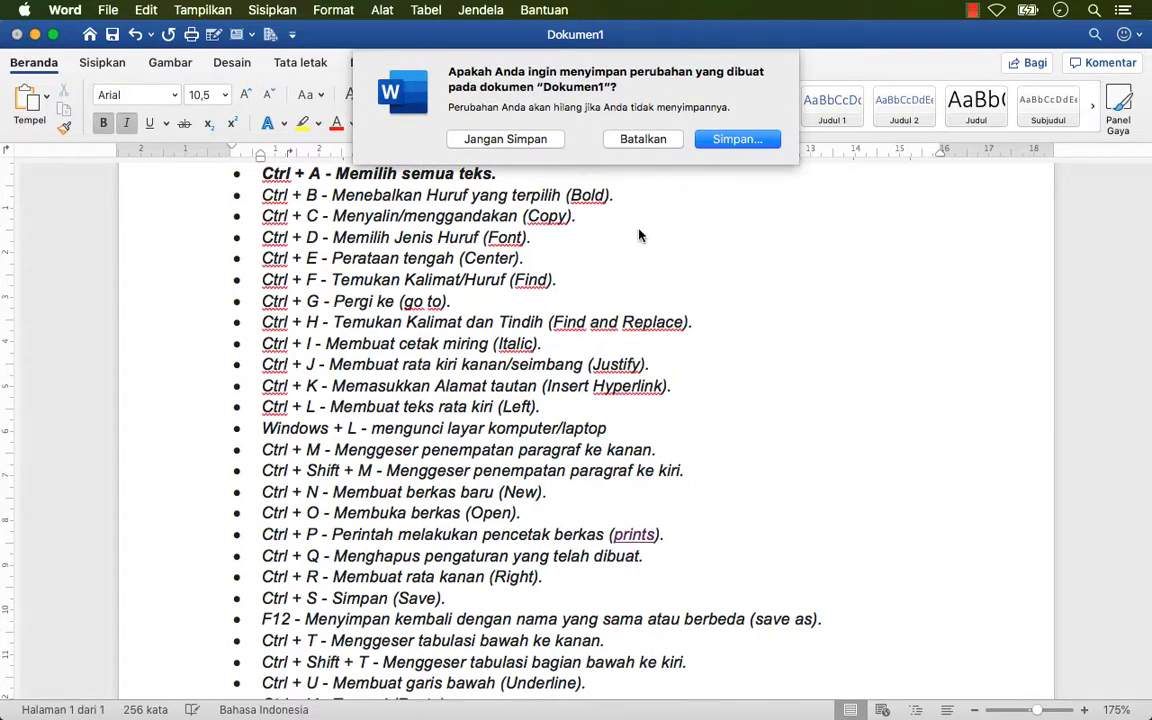
pyautogui.click(633, 140)
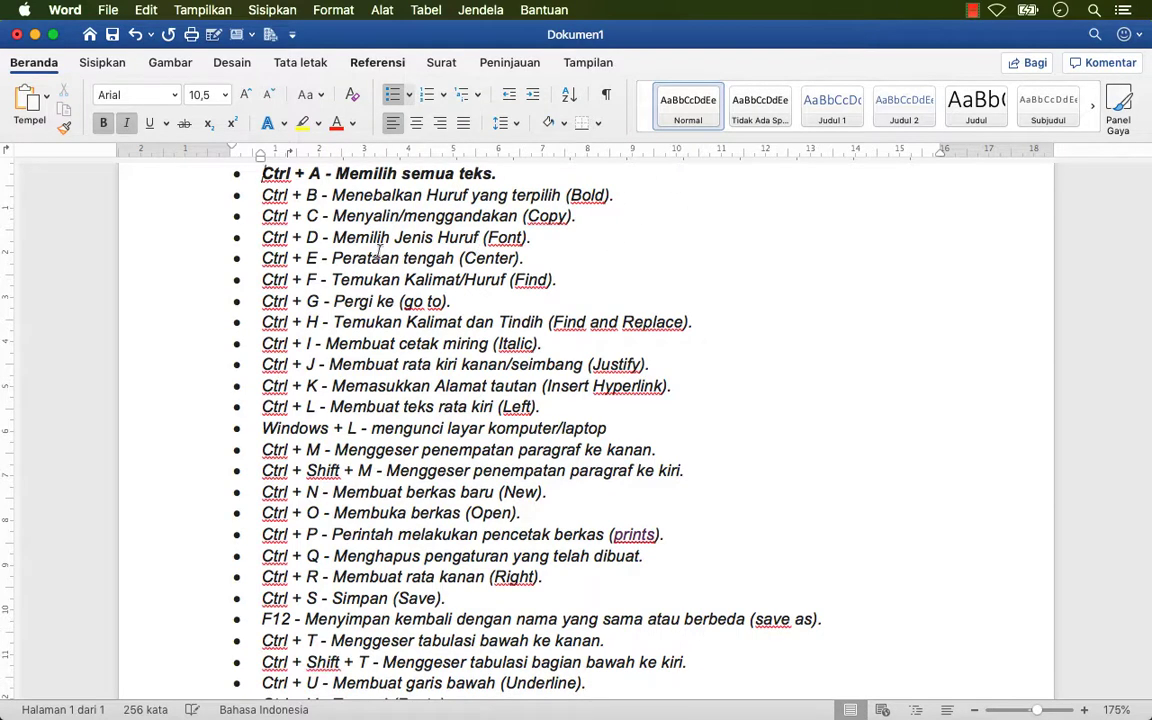
# Select all the pasted text and set its font to Arial Hebrew Light instead of Arial Black
pyautogui.press('super+a')
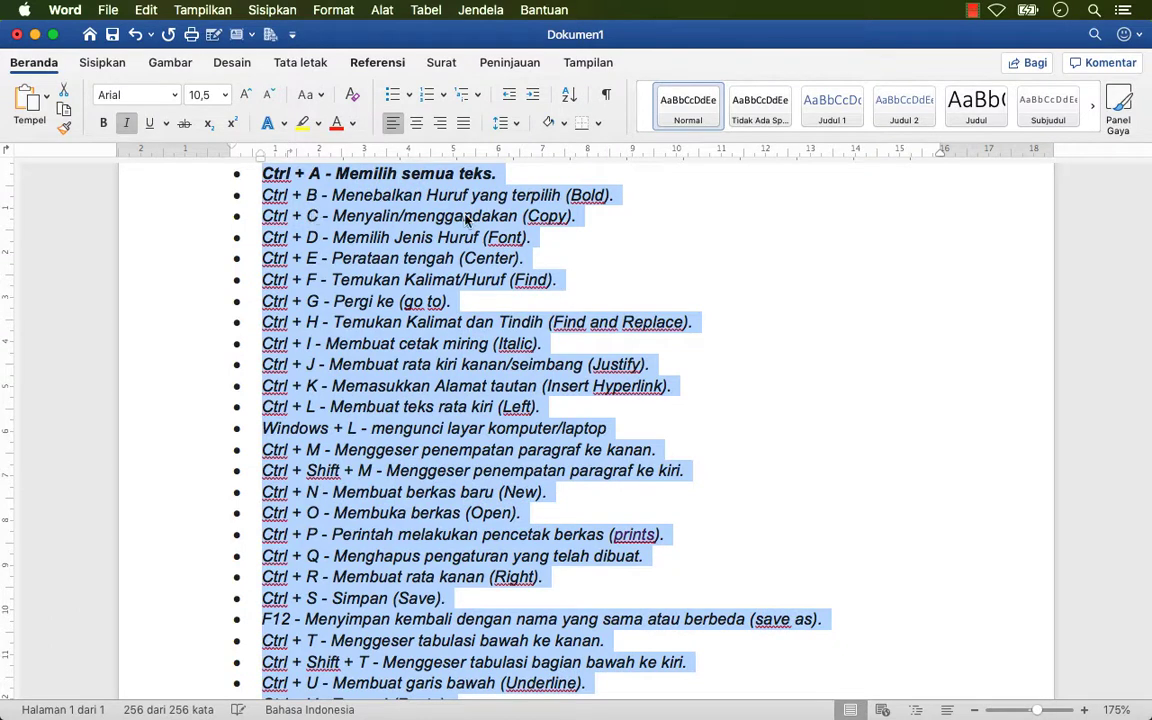
pyautogui.press('super+b')
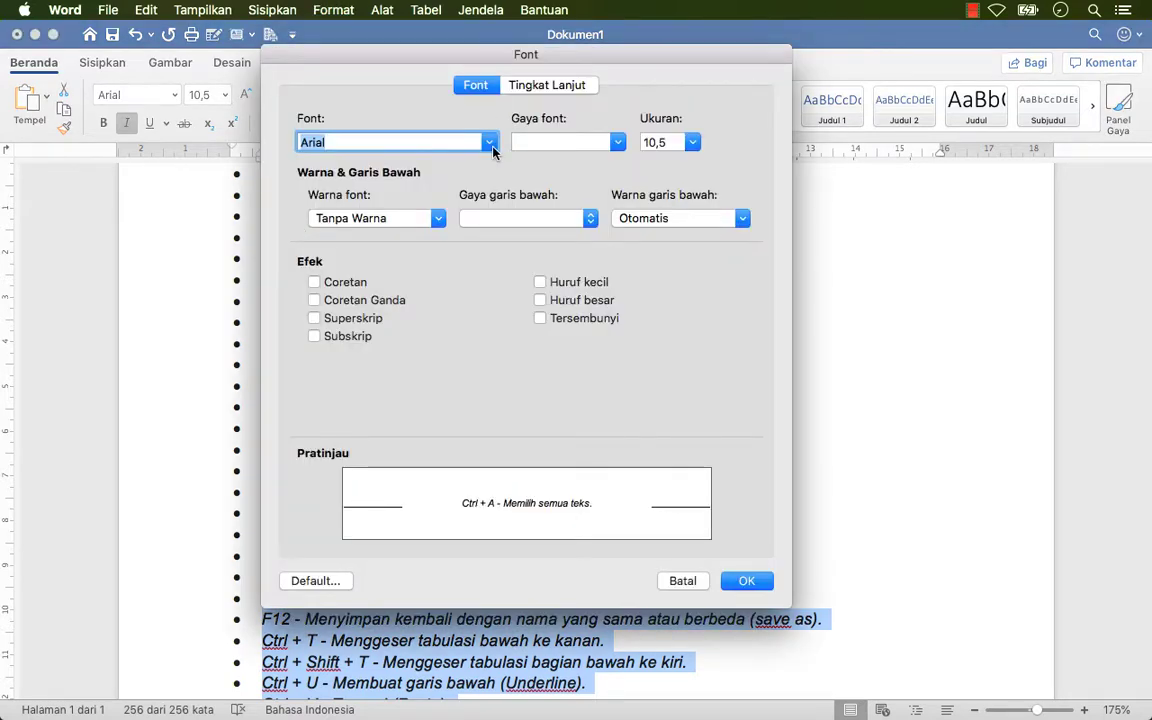
pyautogui.click(490, 146)
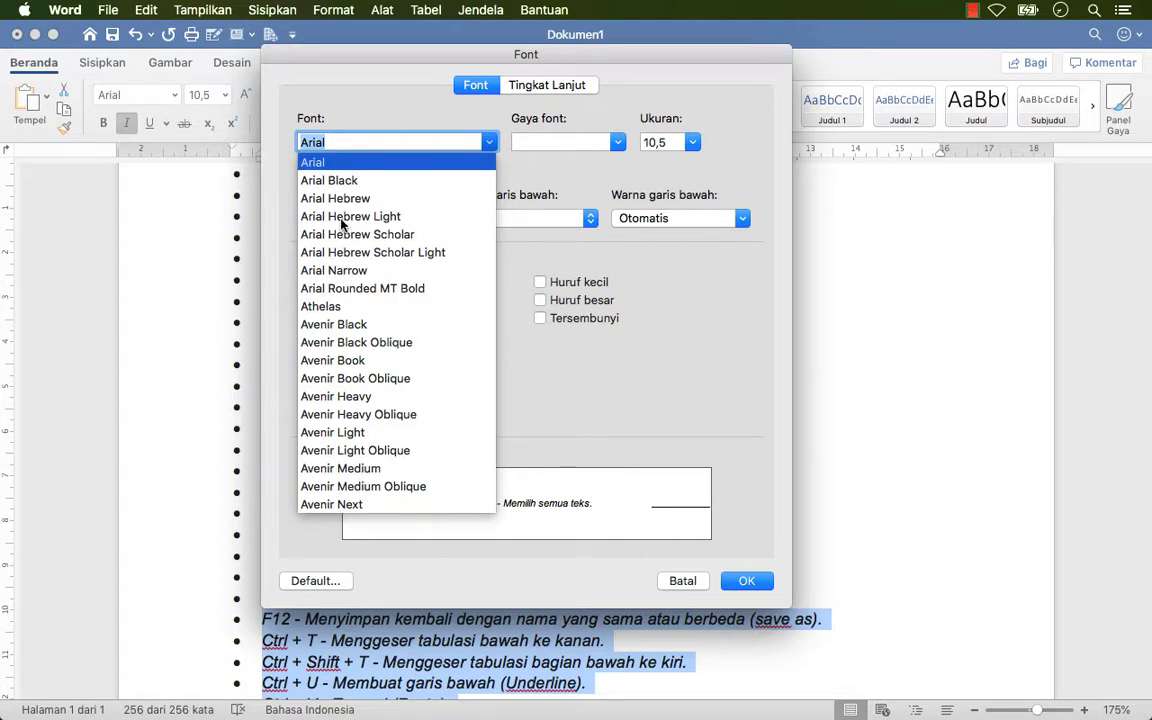
pyautogui.click(331, 182)
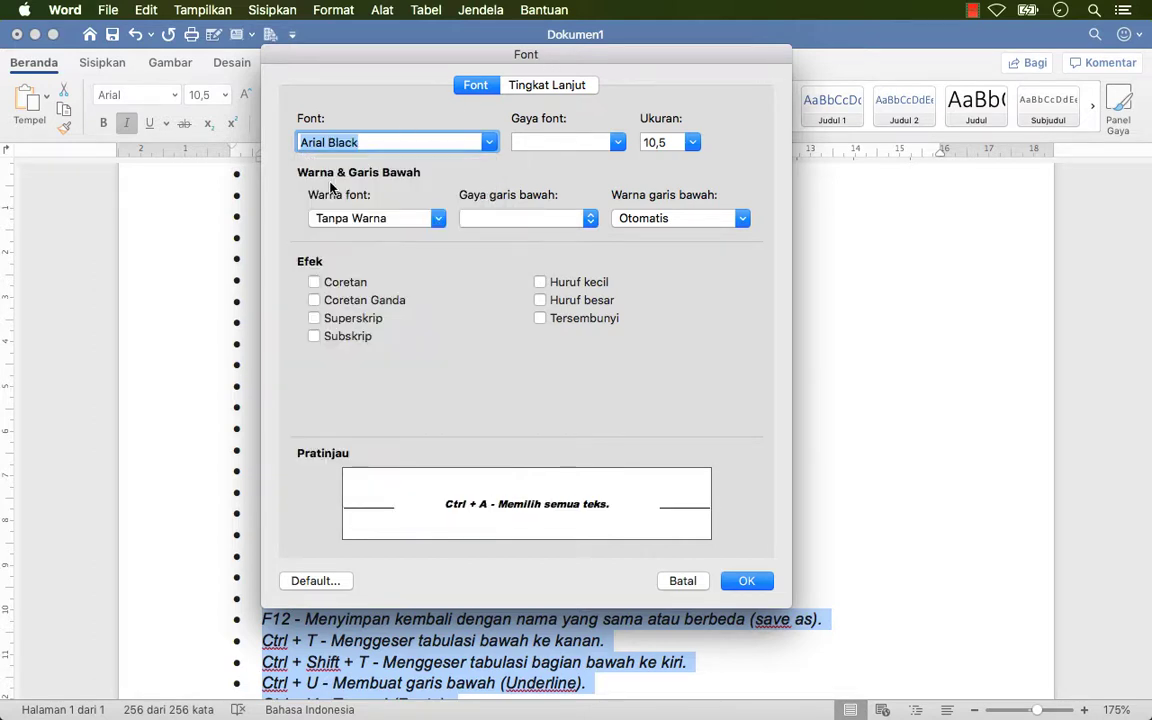
pyautogui.click(491, 143)
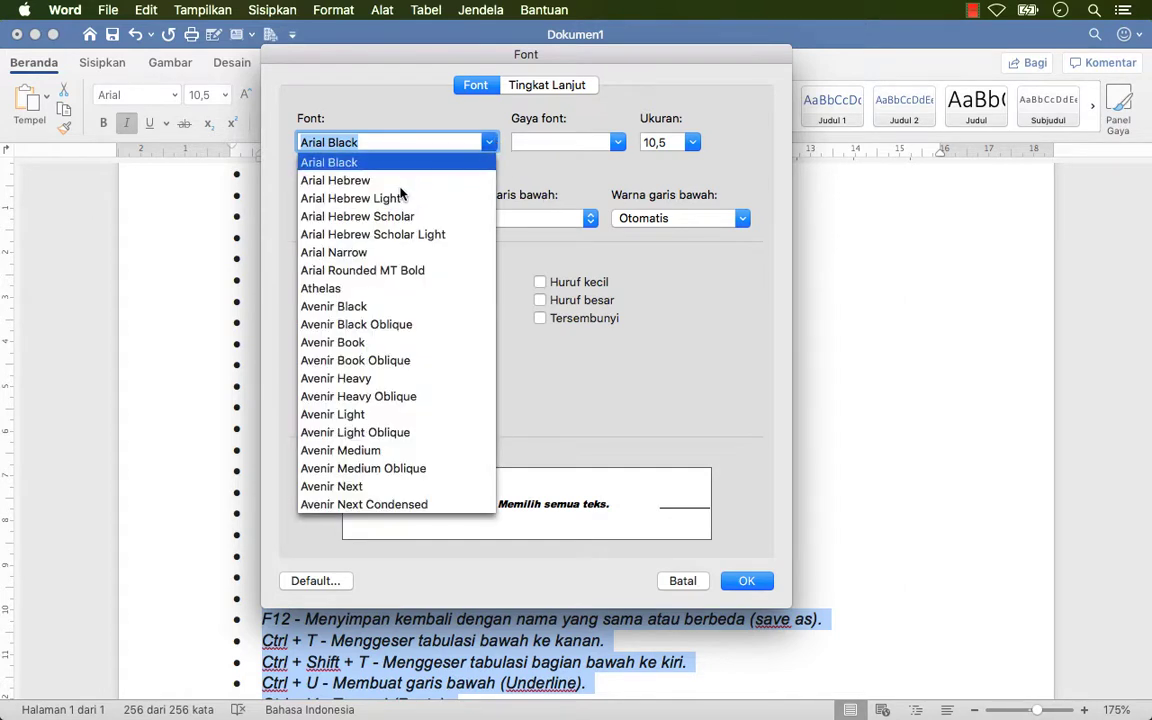
pyautogui.click(360, 203)
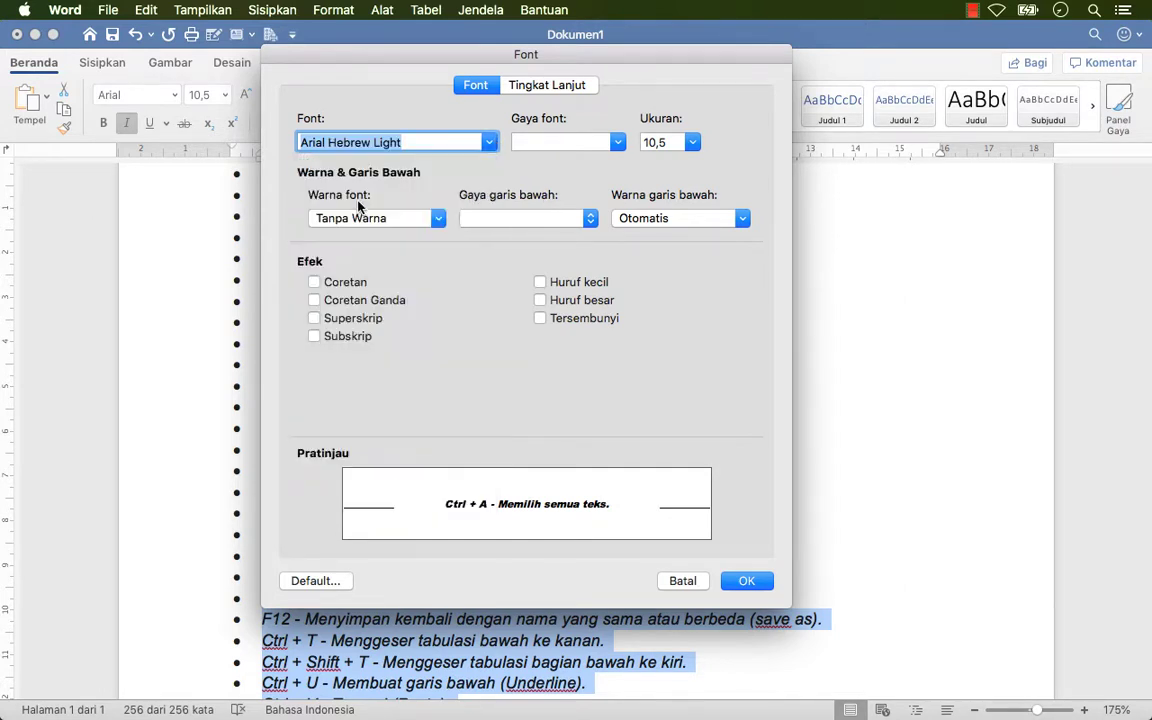
pyautogui.click(743, 582)
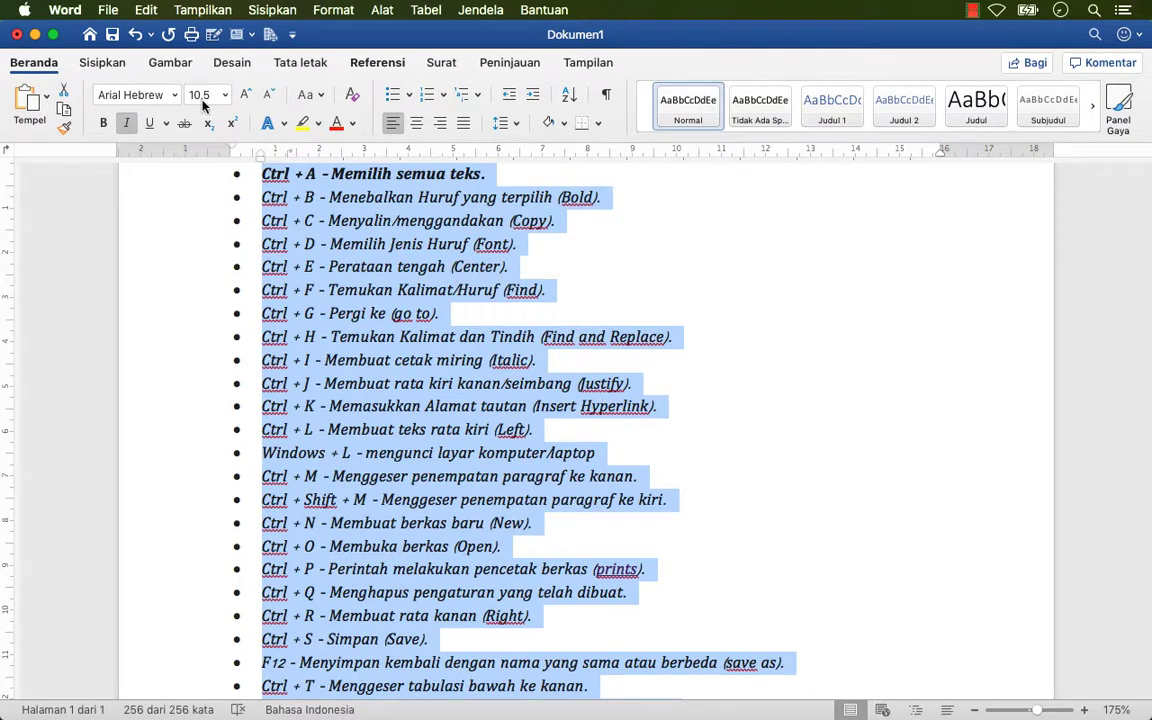
pyautogui.scroll(-3, 316, 200)
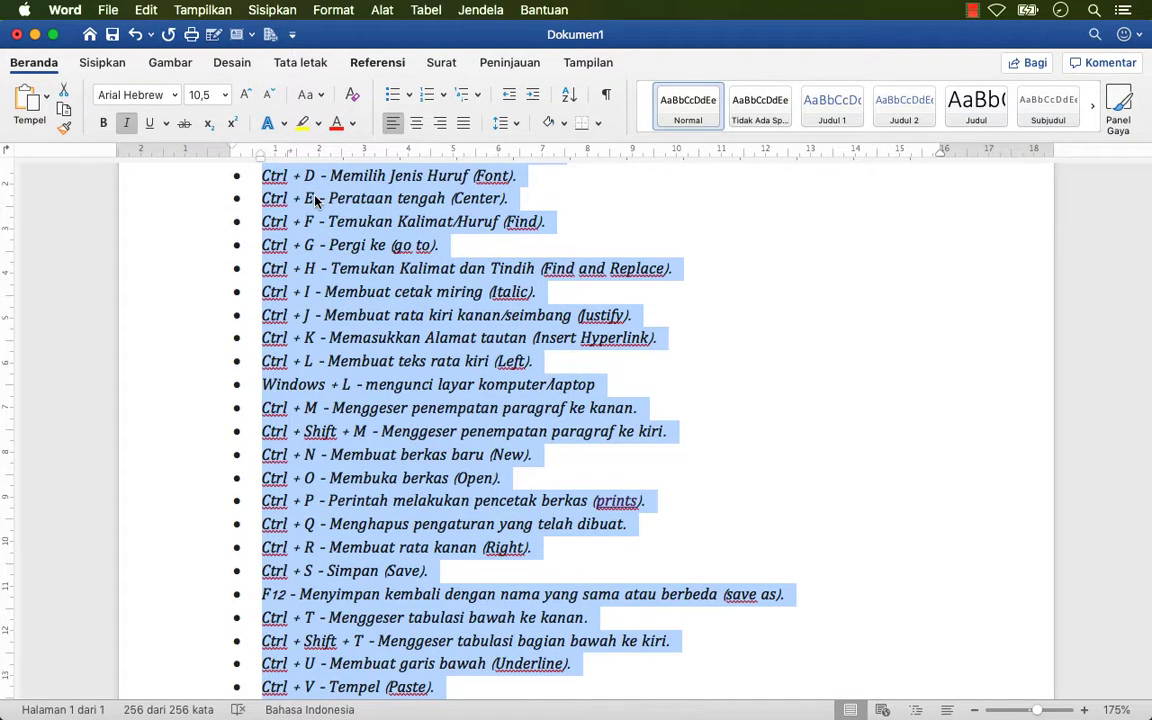
# Apply an orange font colour to the list in the Font dialog, then undo it
pyautogui.press('super+d')
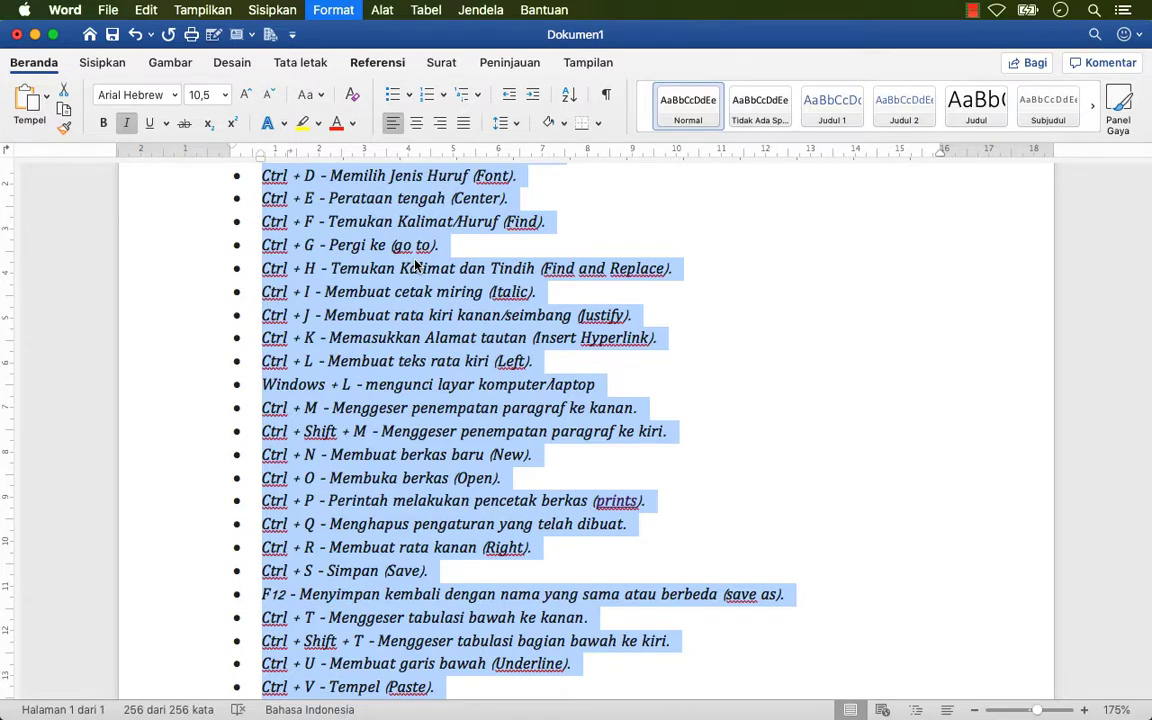
pyautogui.press('super+d')
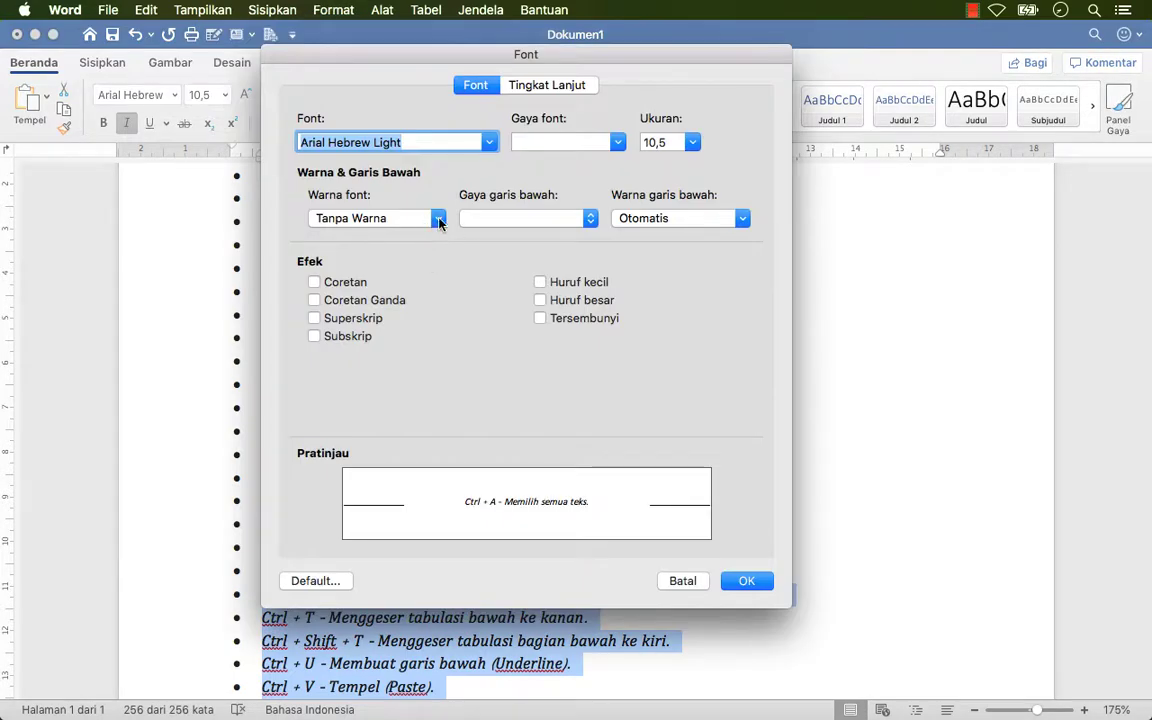
pyautogui.click(438, 219)
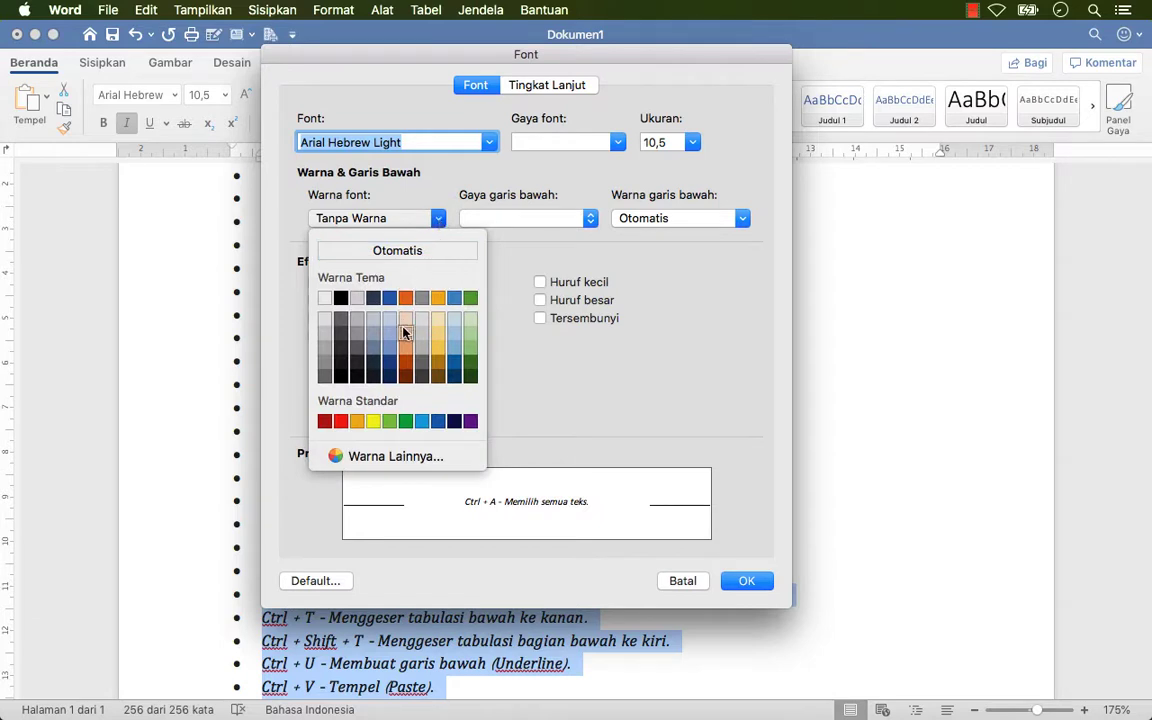
pyautogui.click(406, 299)
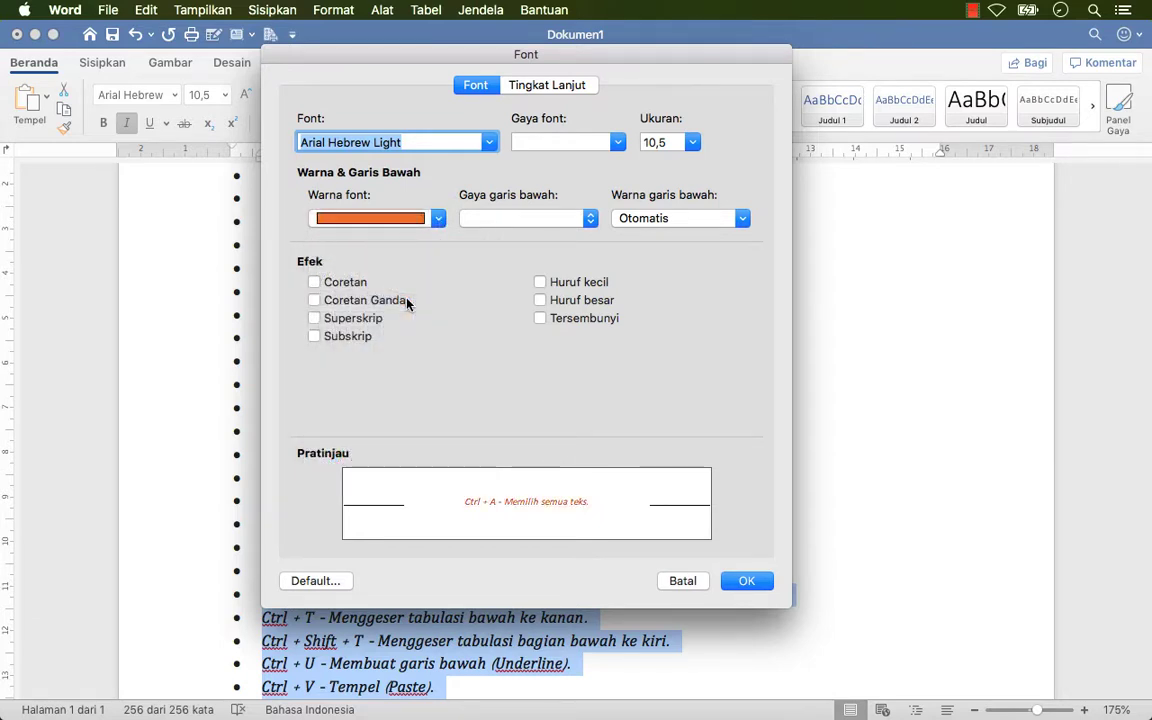
pyautogui.click(750, 582)
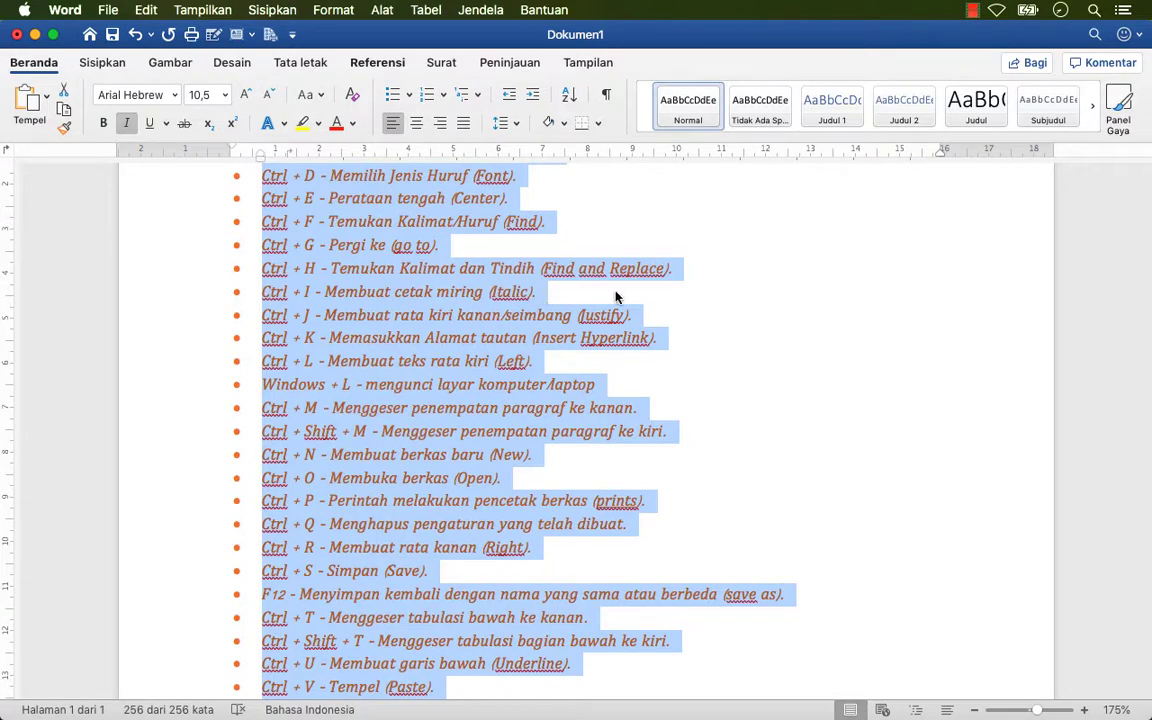
pyautogui.press('super+z')
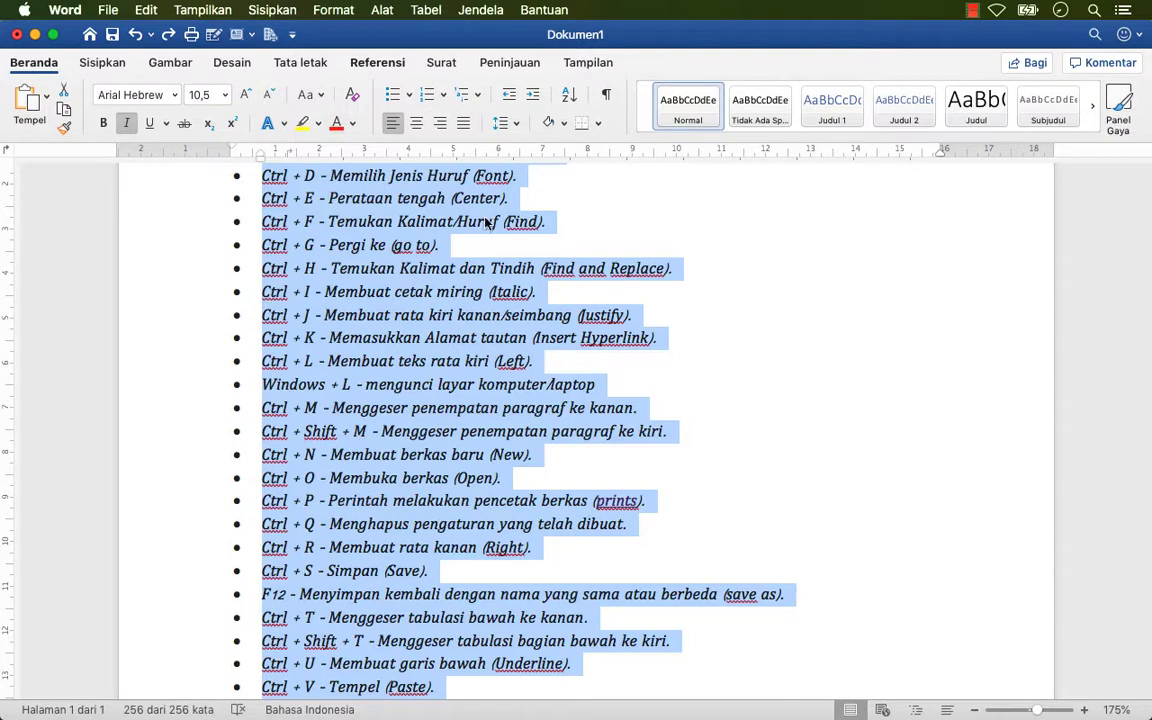
pyautogui.press('super+d')
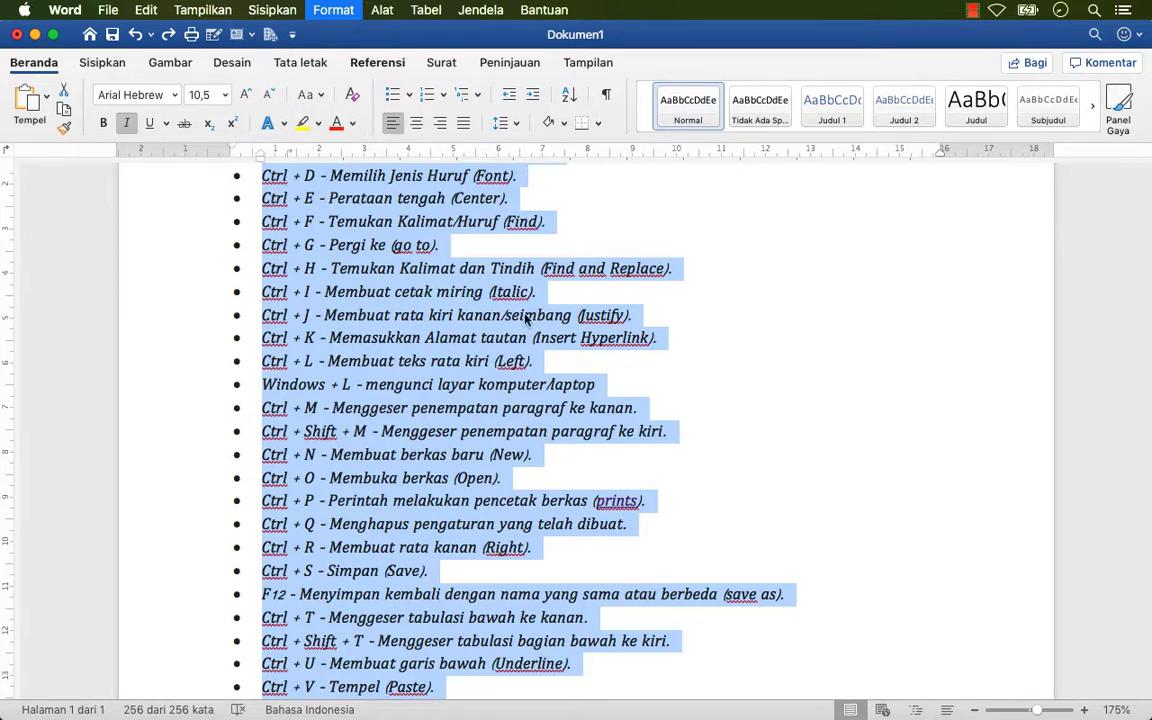
pyautogui.press('super+d')
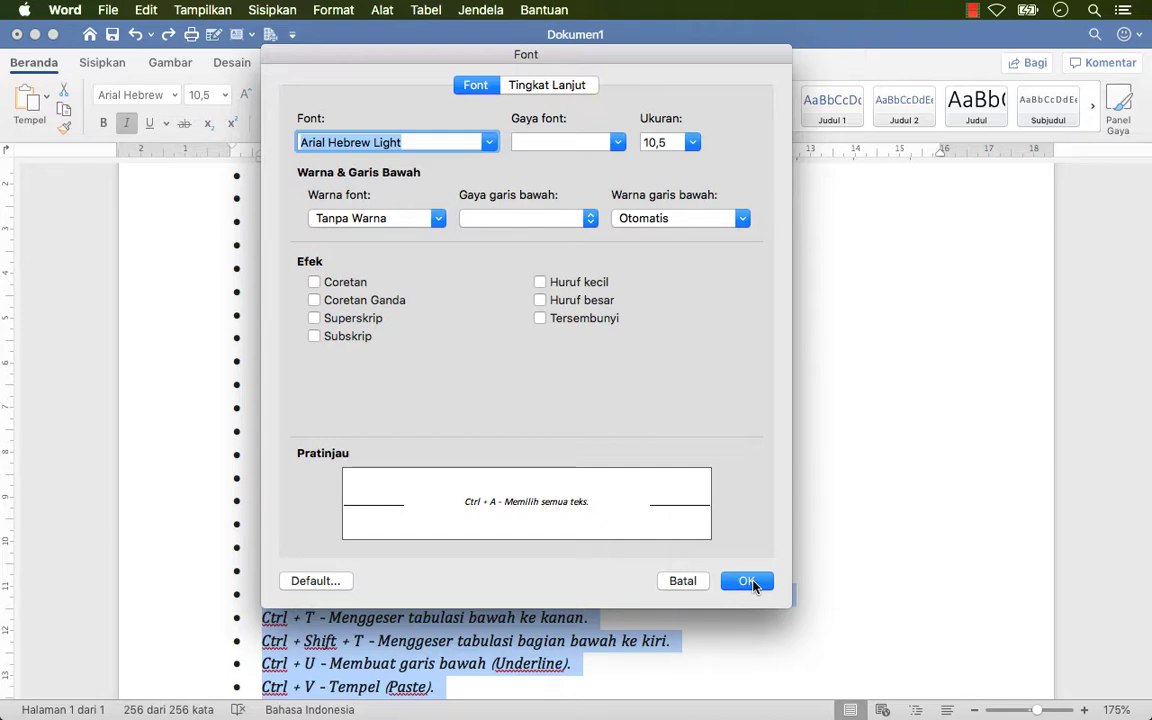
pyautogui.click(750, 581)
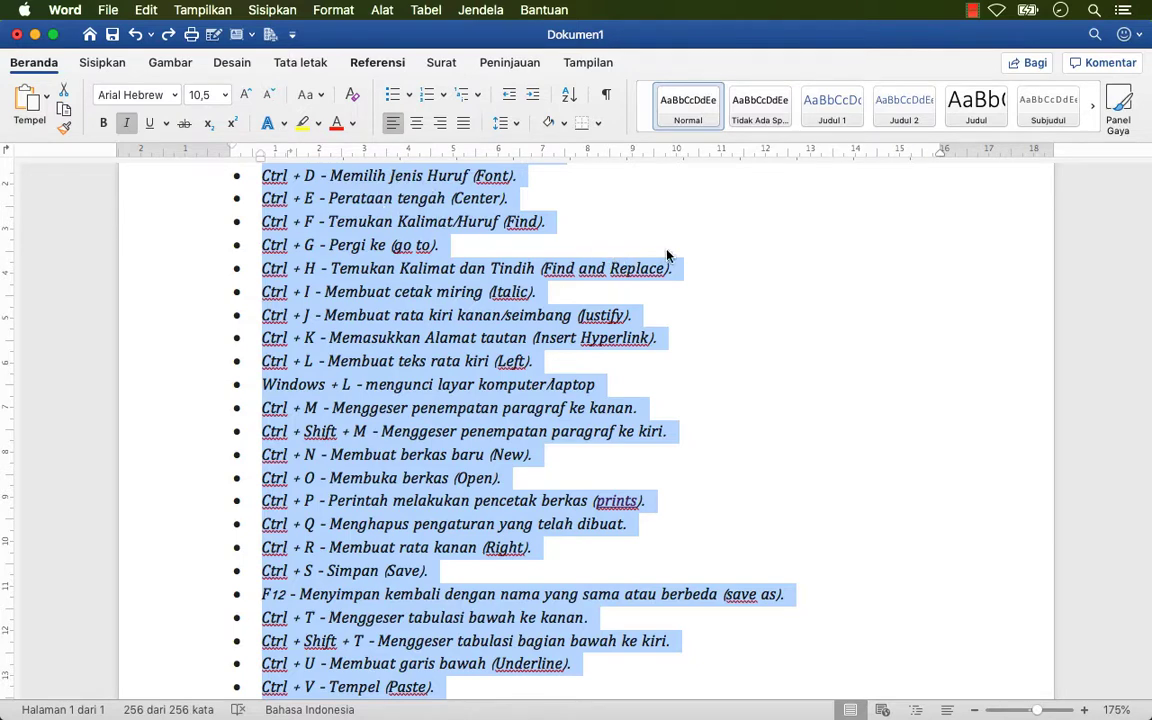
# Centre-align the shortcut list, select all its text, and bring up the document search box
pyautogui.press('cmd+e')
pyautogui.click(1092, 442)
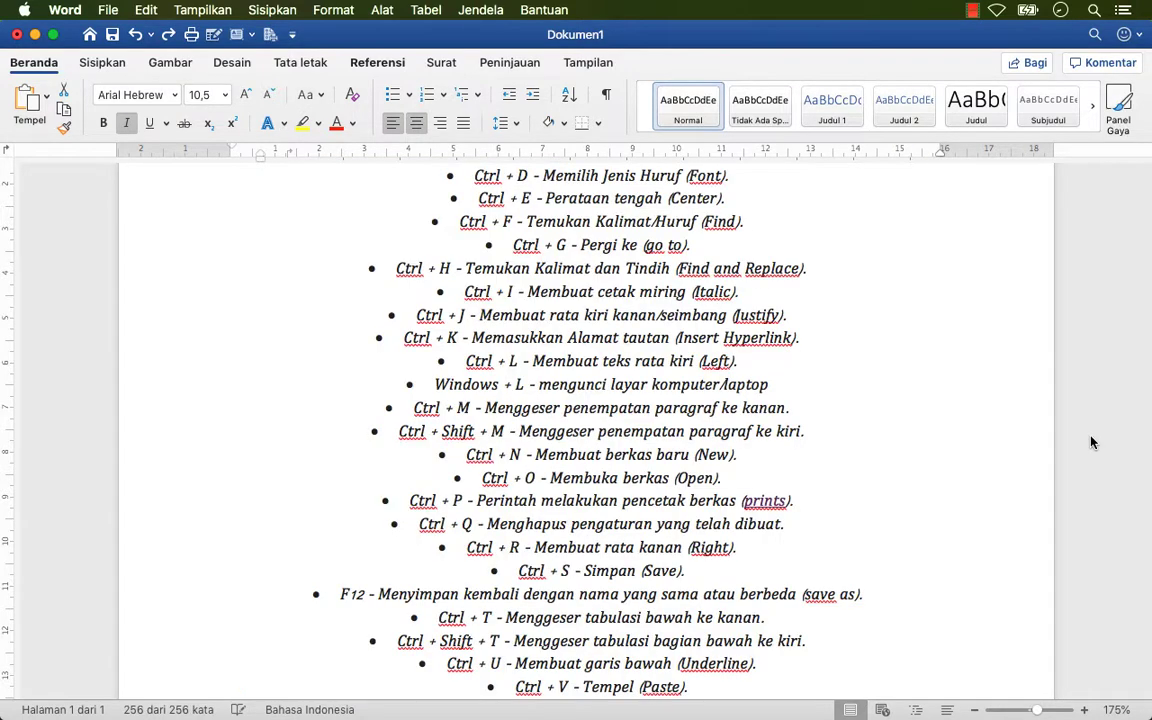
pyautogui.press('cmd+a')
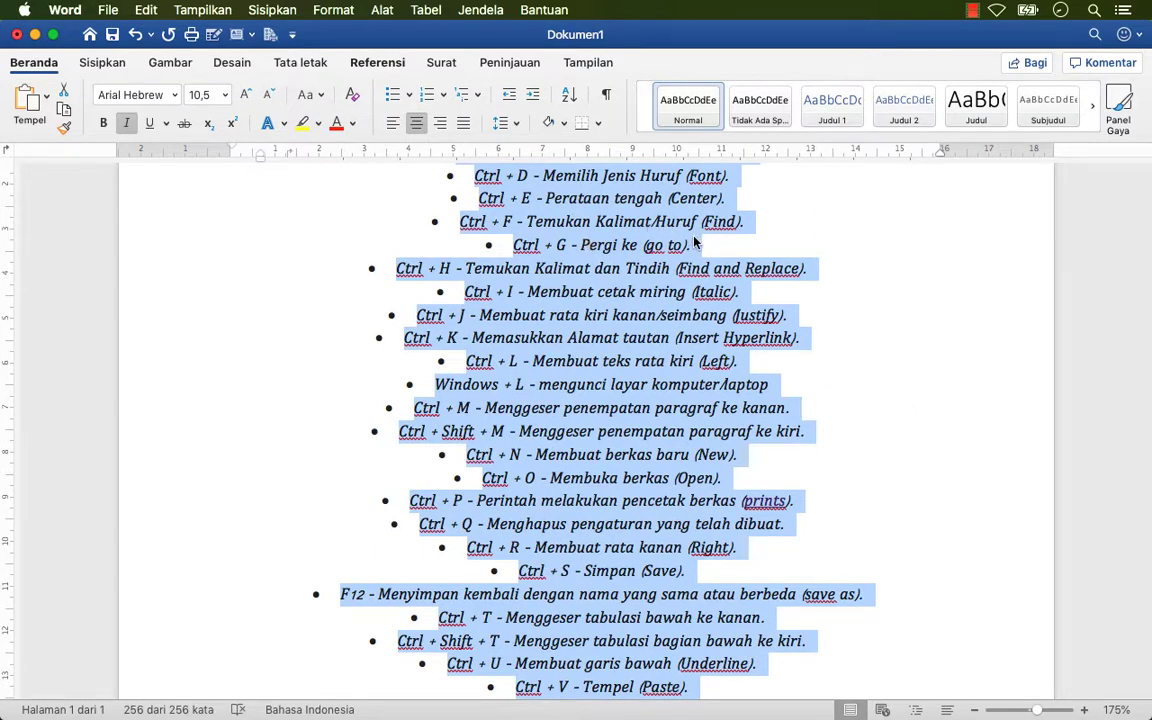
pyautogui.press('cmd+f')
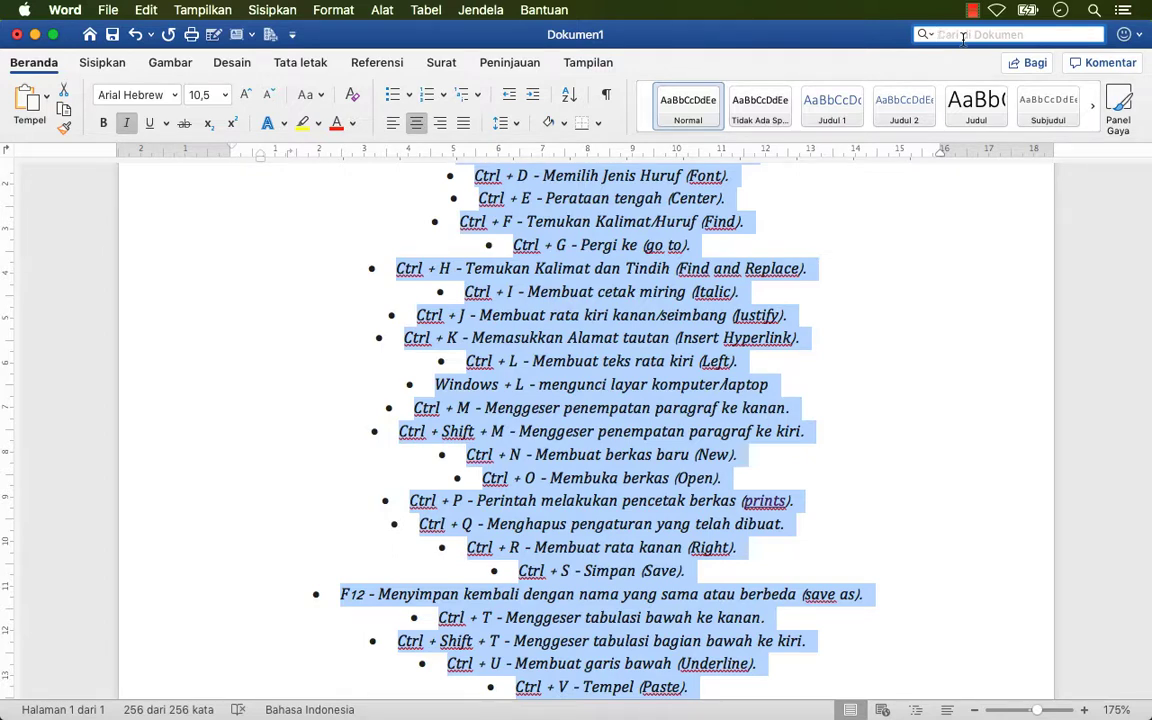
# Enter 'kanan' as a search term, then clear it
pyautogui.write('kana')
pyautogui.write('n')
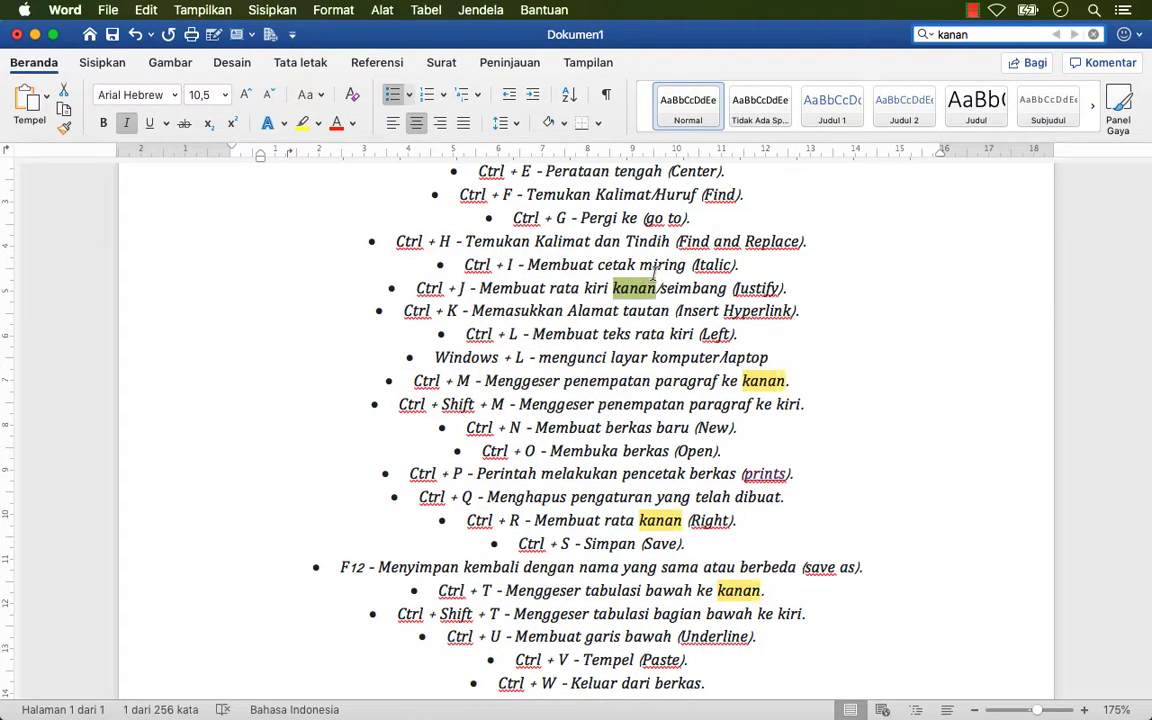
pyautogui.press('BackSpace')
pyautogui.press('BackSpace')
pyautogui.press('super+a')
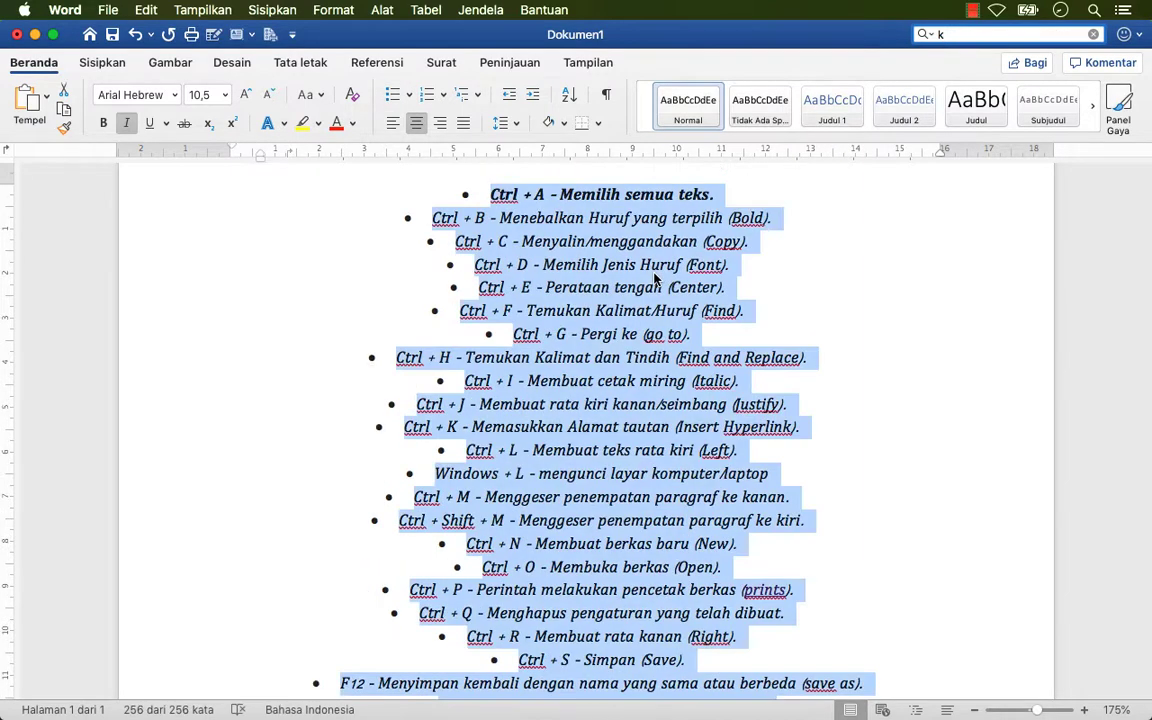
pyautogui.press('BackSpace')
pyautogui.press('Escape')
pyautogui.moveTo(691, 194); pyautogui.dragTo(705, 181)
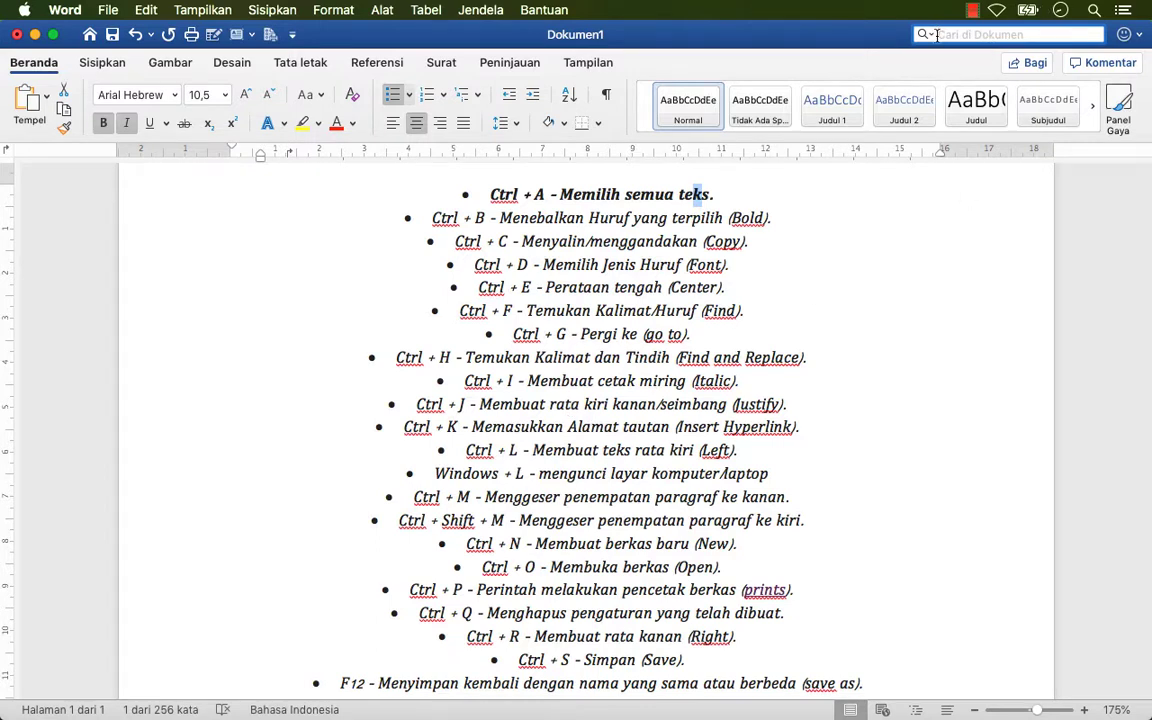
# Search for 'kanan' again and undo the list's centre alignment
pyautogui.write('kana')
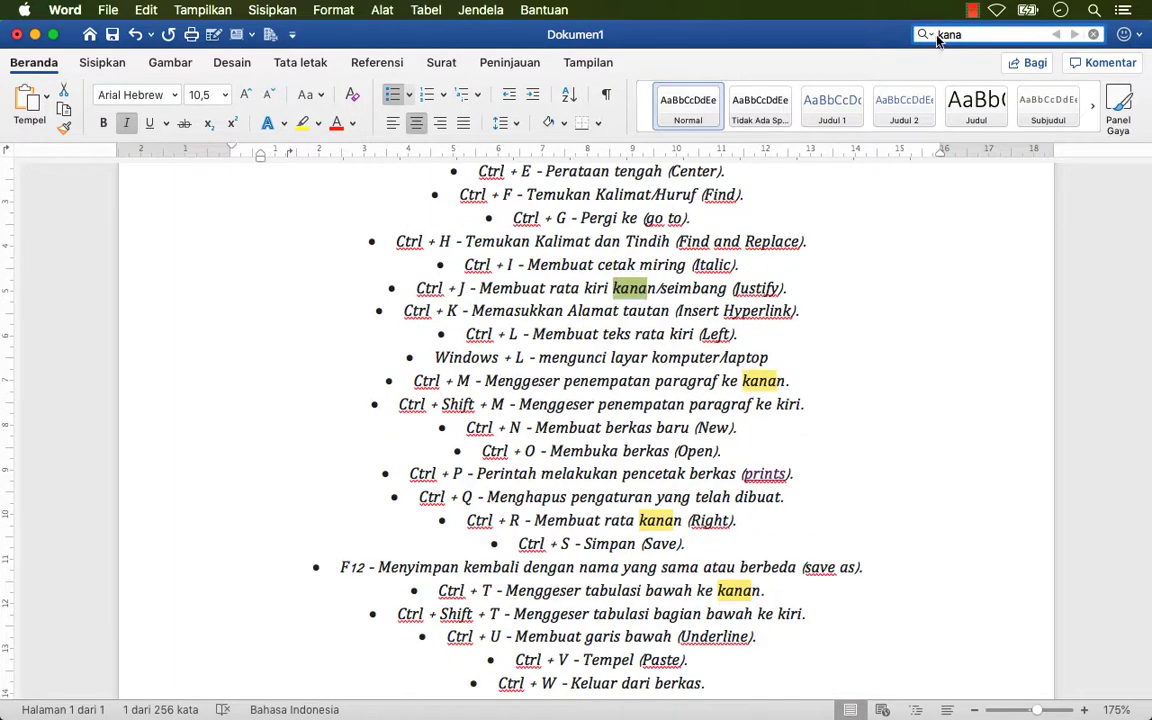
pyautogui.write('n')
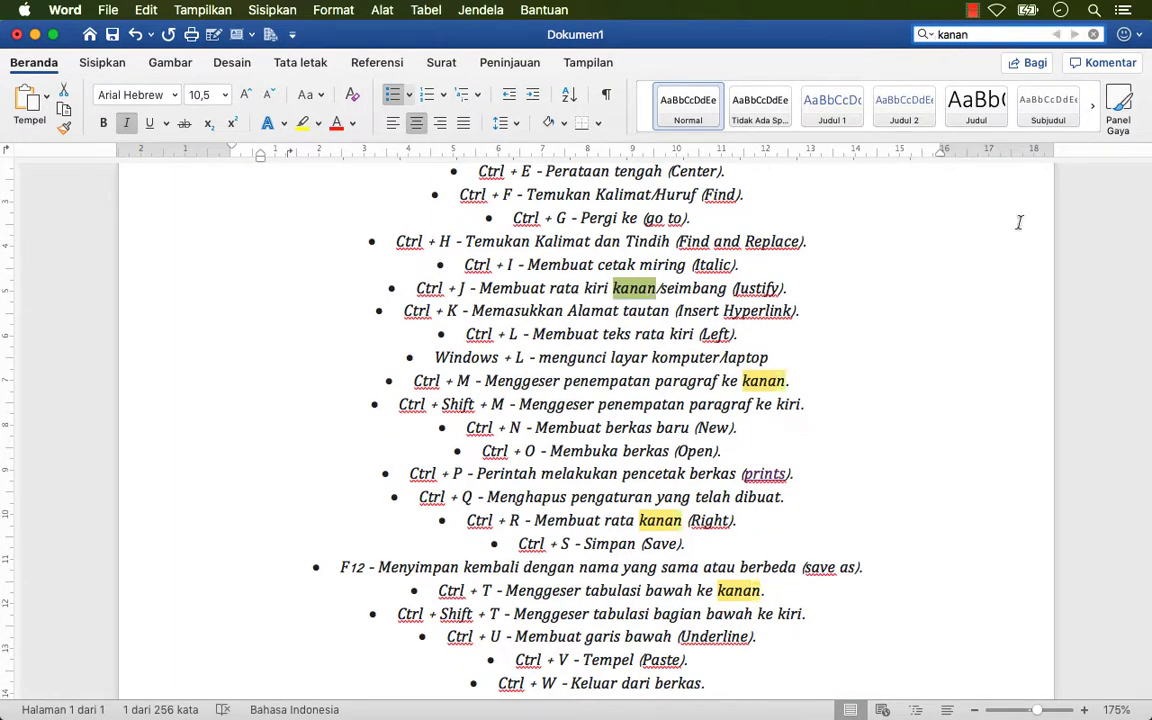
pyautogui.click(915, 239)
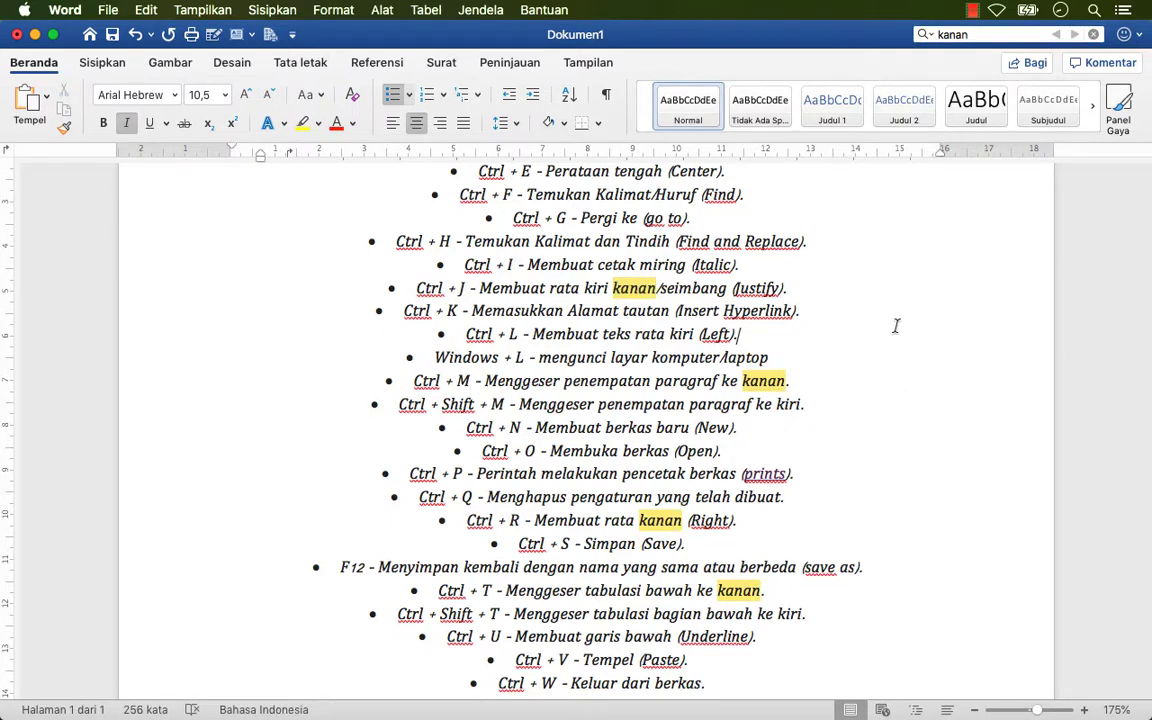
pyautogui.press('super+z')
pyautogui.press('super+z')
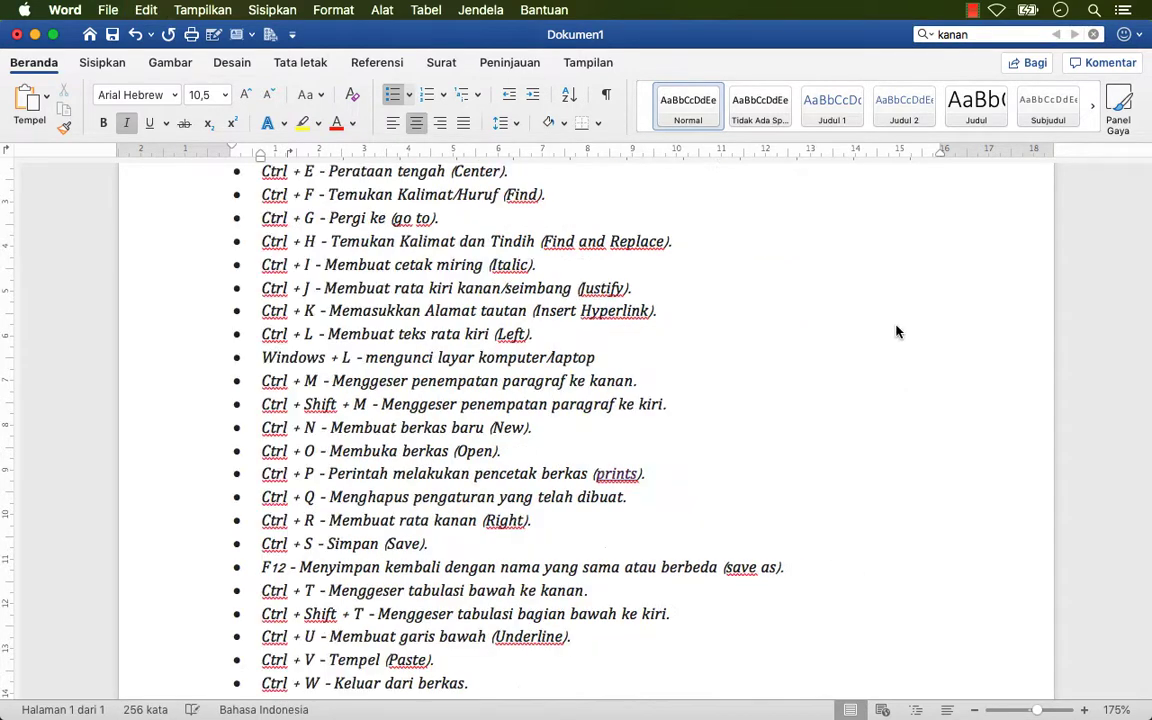
pyautogui.press('super+a')
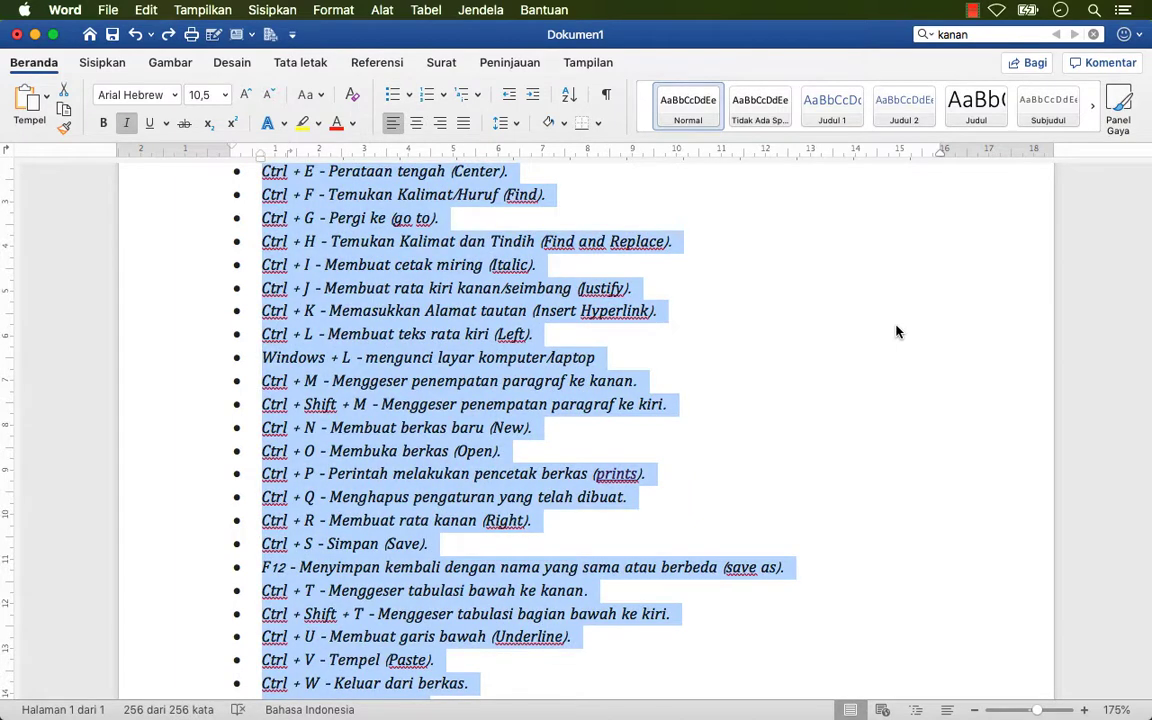
pyautogui.press('super+g')
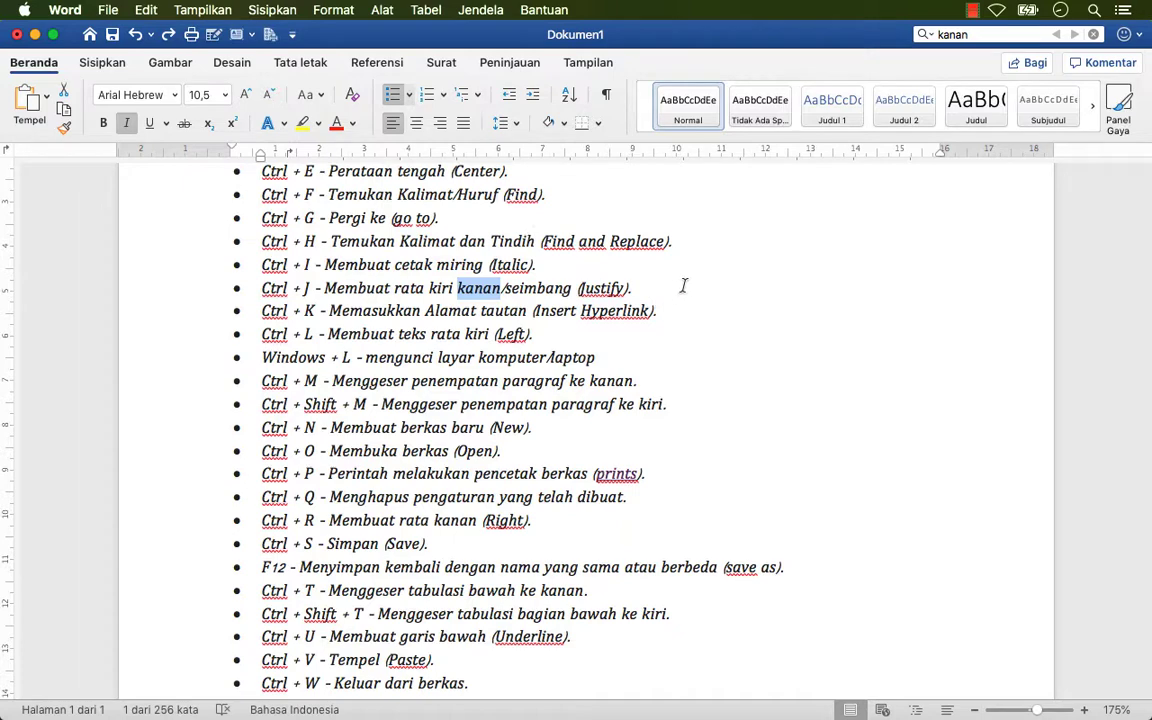
pyautogui.click(724, 288)
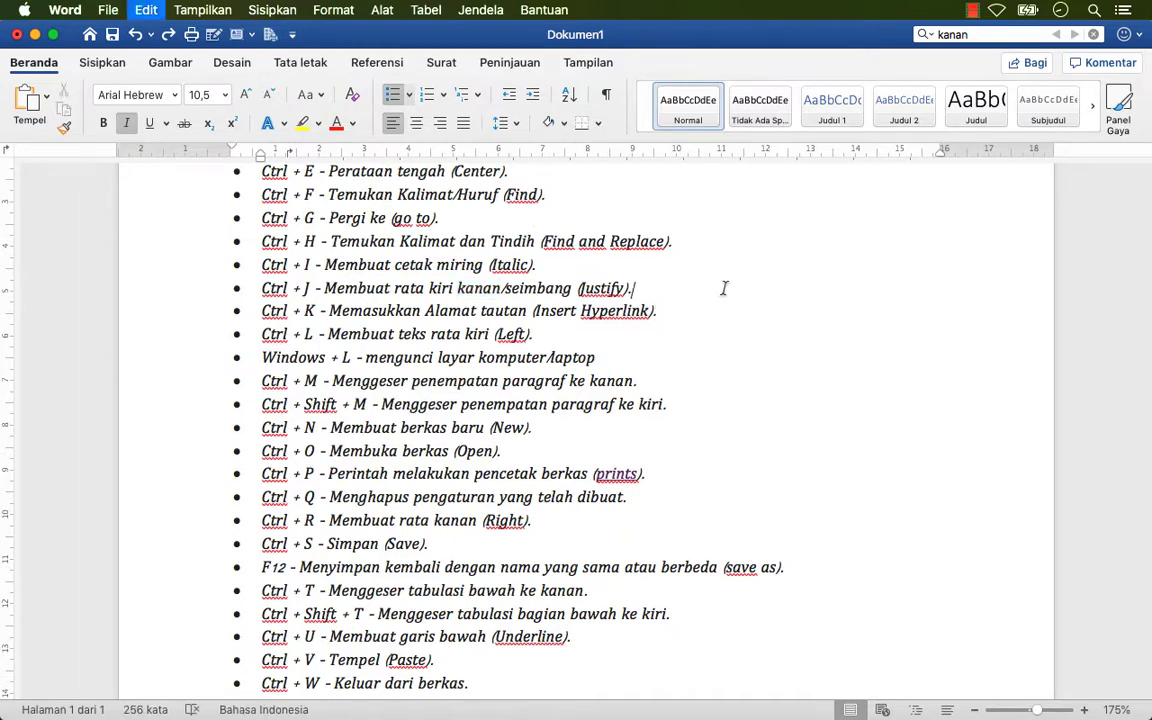
pyautogui.press('super+a')
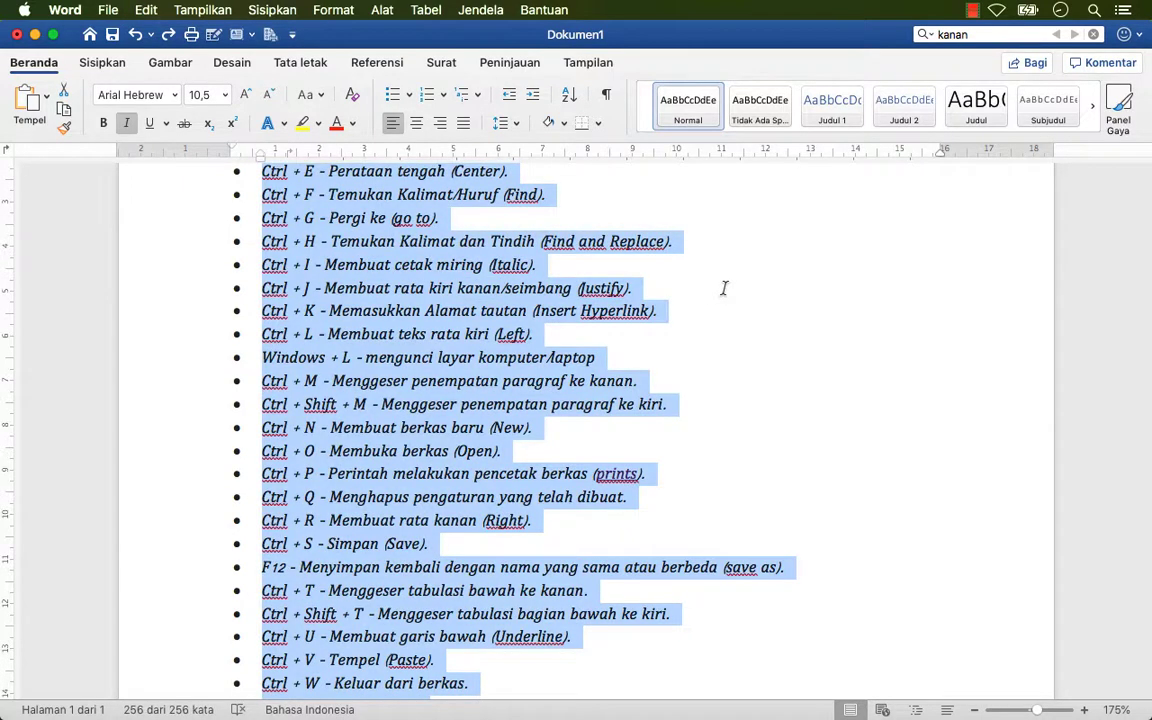
pyautogui.press('BackSpace')
pyautogui.write('h')
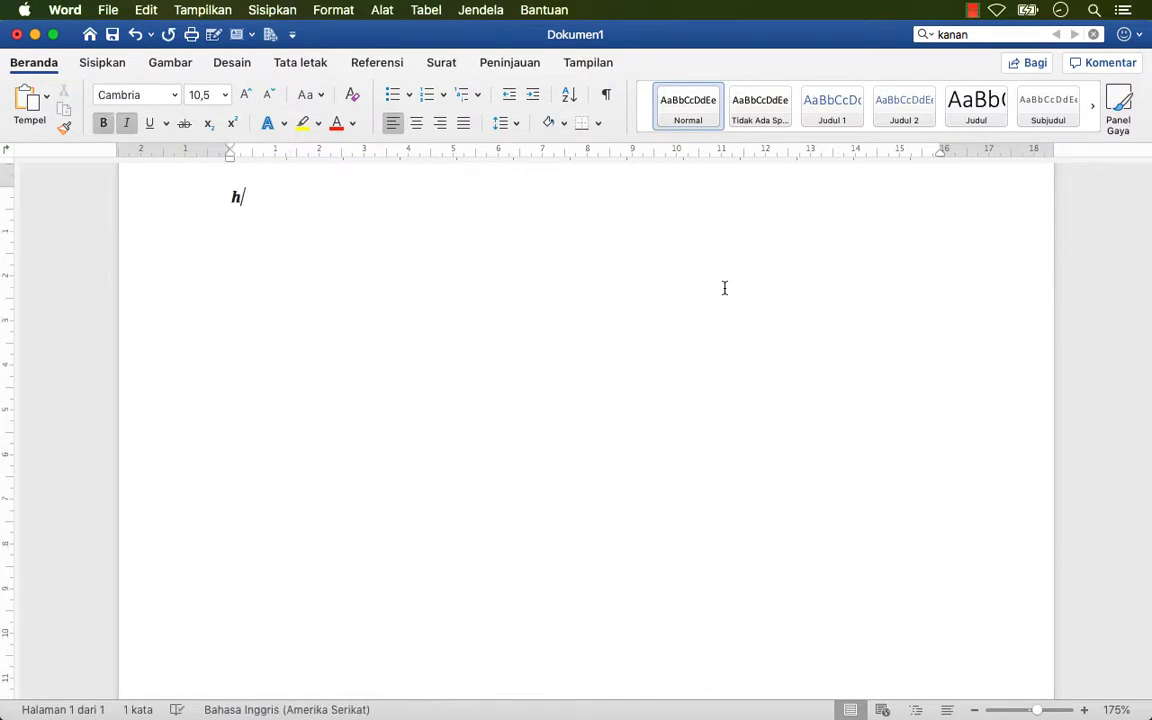
pyautogui.press('super+z')
pyautogui.press('super+a')
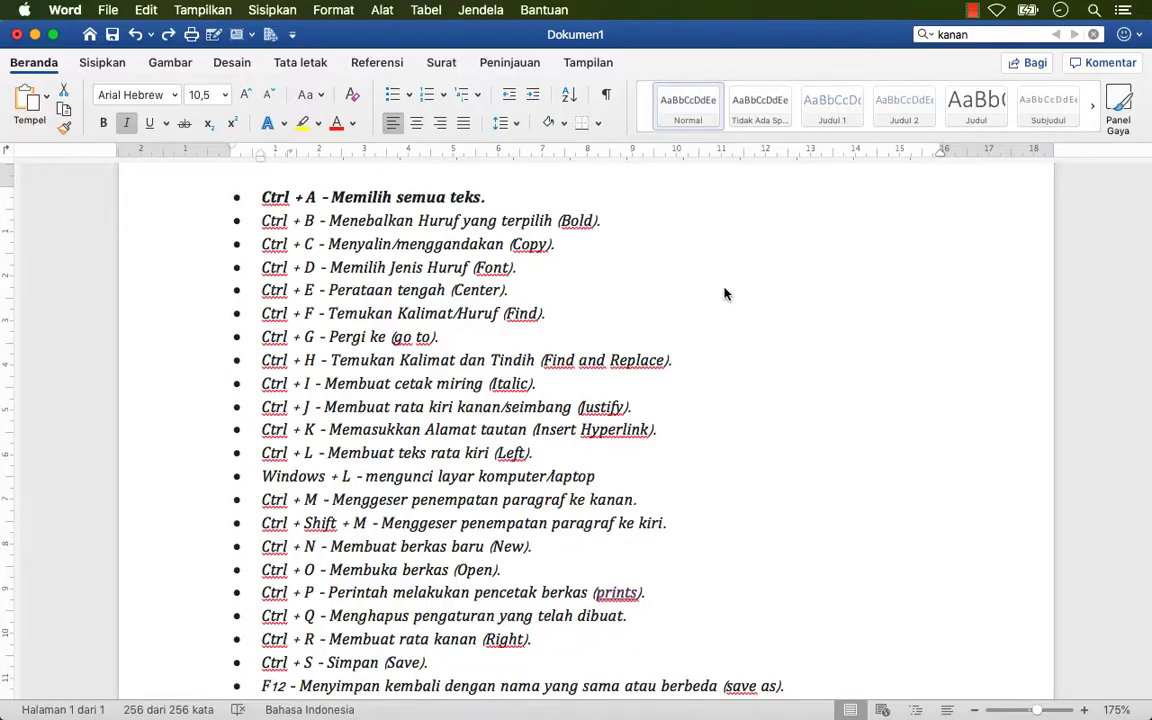
pyautogui.click(714, 323)
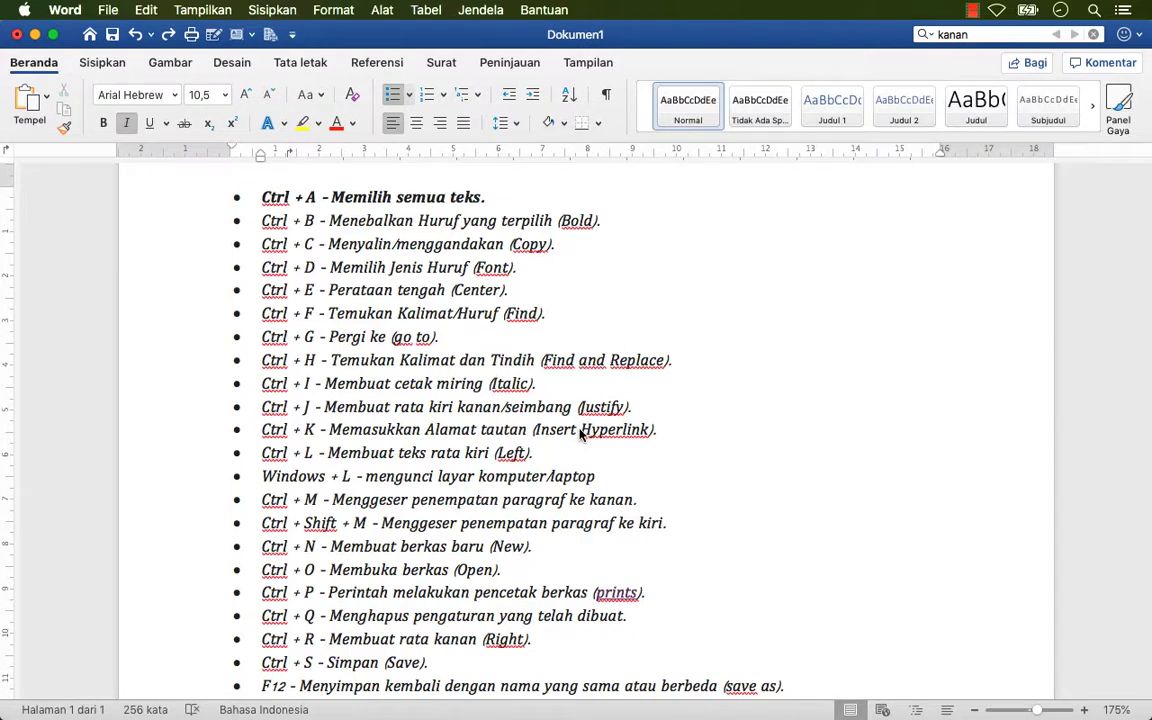
# Open the Find and Replace pane with 'huruf' as the search term, ready for replacement text
pyautogui.hotkey('ctrl', 'h')
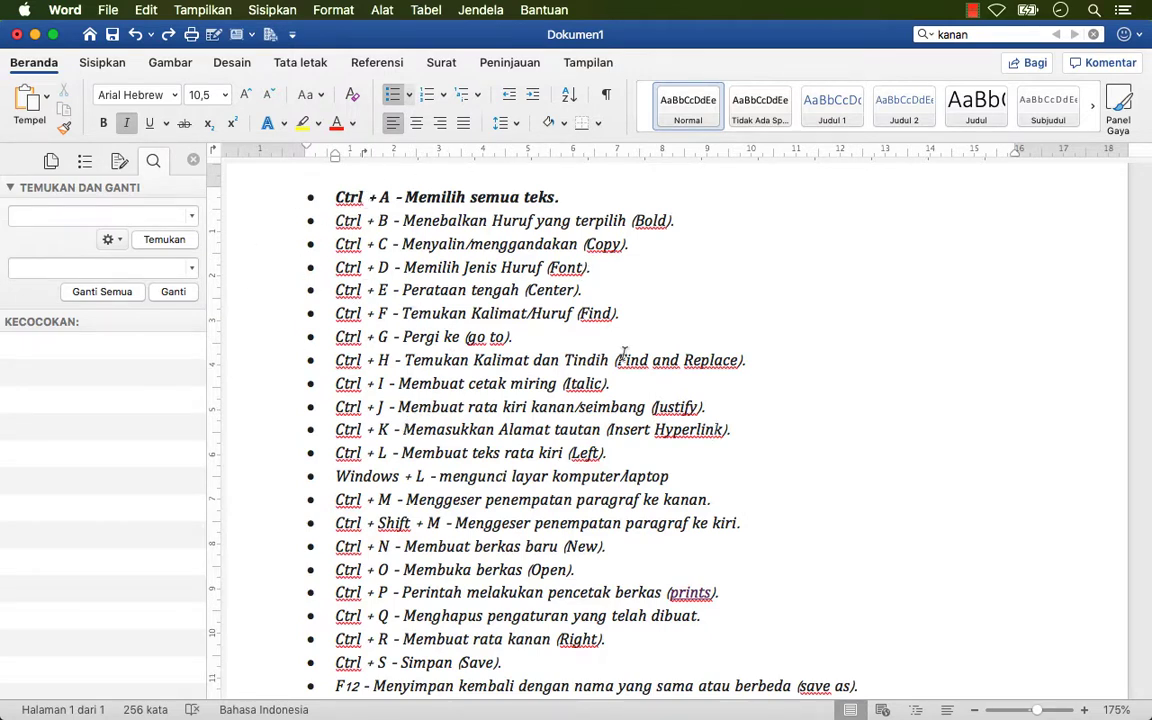
pyautogui.click(819, 195)
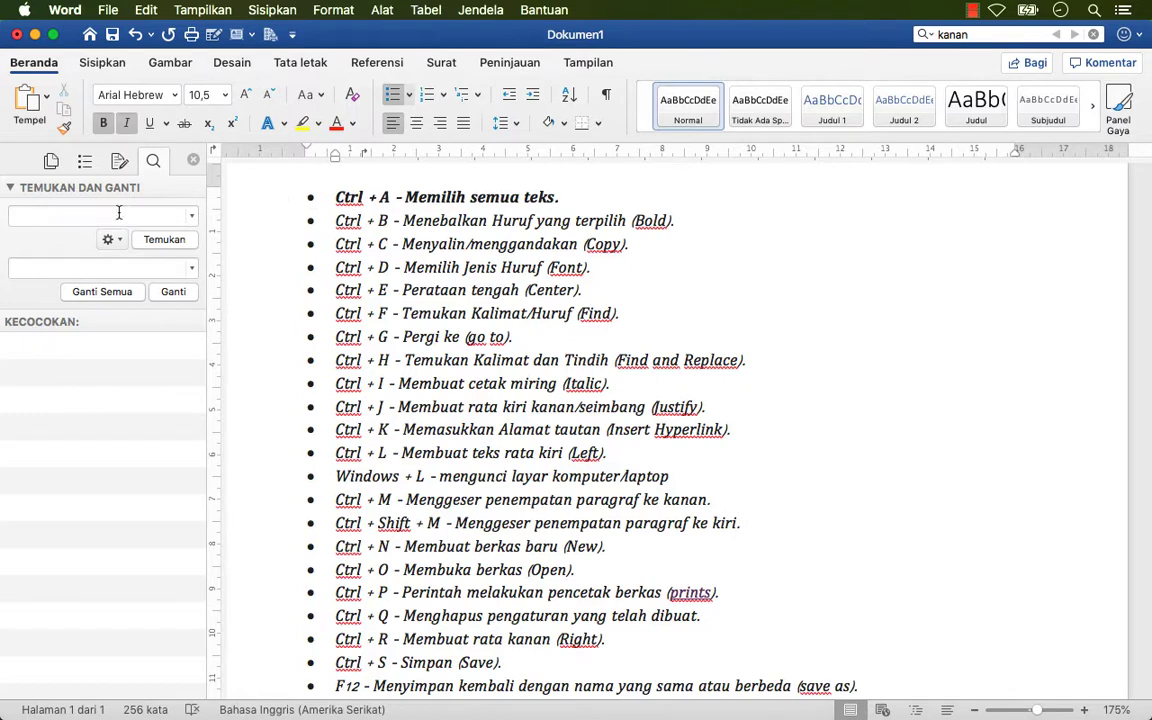
pyautogui.click(38, 216)
pyautogui.write('huru')
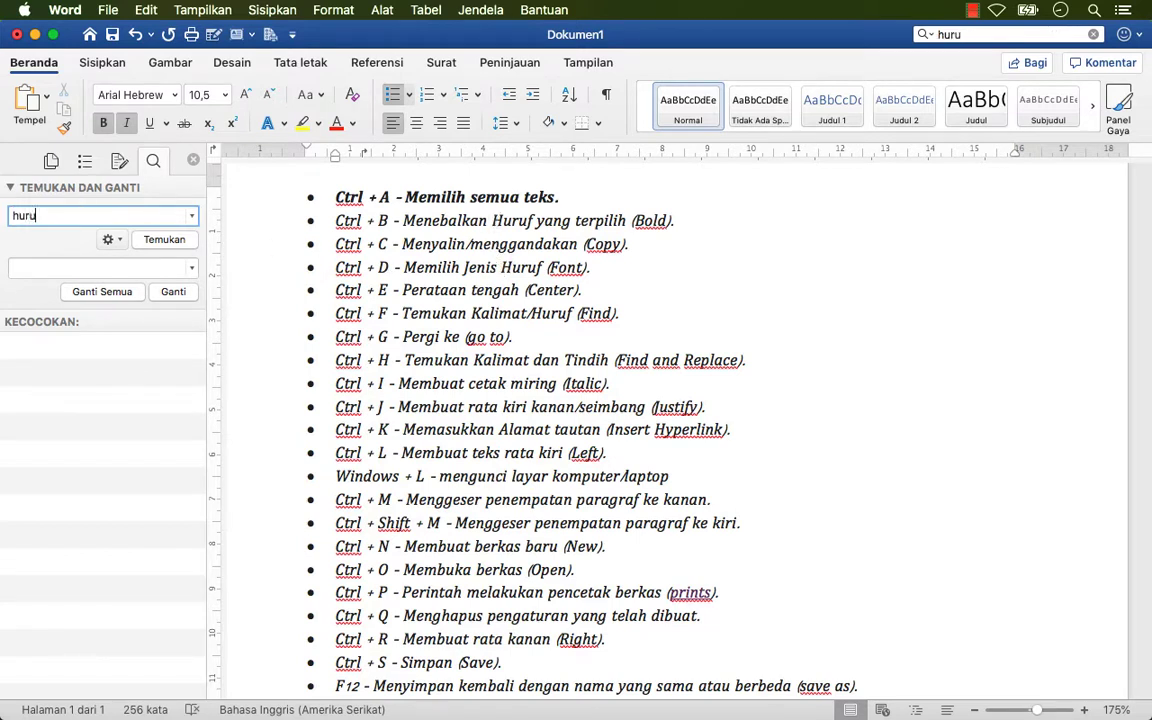
pyautogui.write('f')
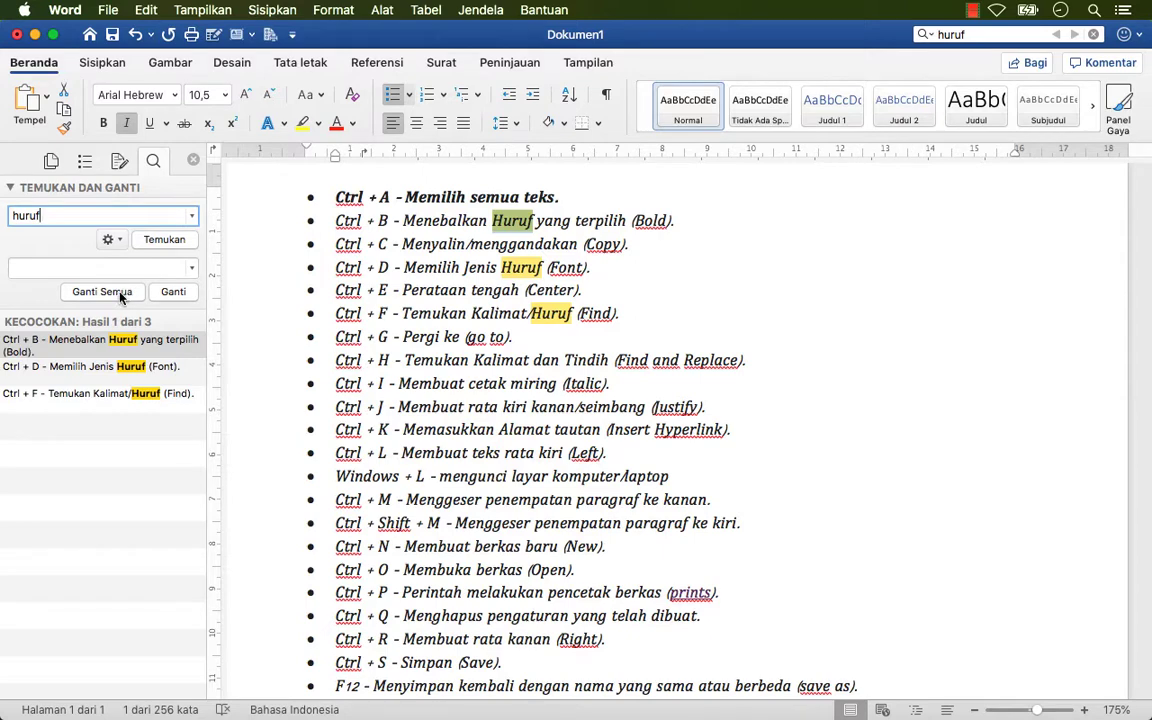
pyautogui.click(32, 268)
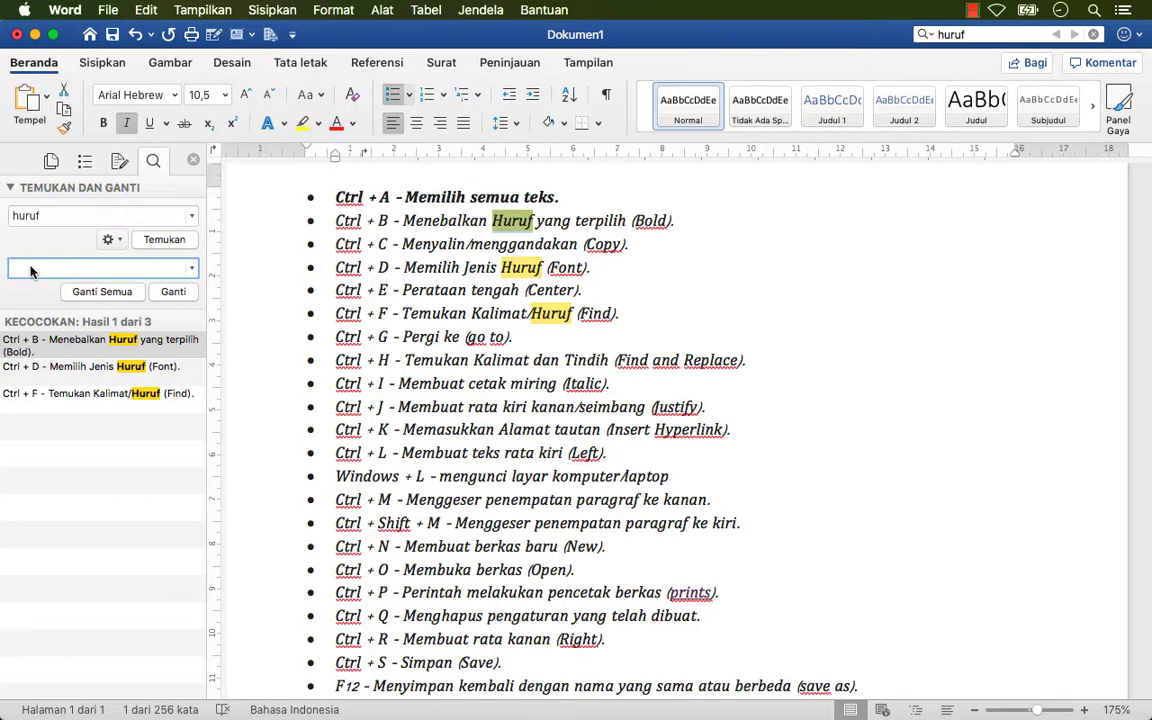
# Replace a single 'Huruf' match with 'Kata', then undo that replacement
pyautogui.write('Ka')
pyautogui.write('ta')
pyautogui.click(173, 292)
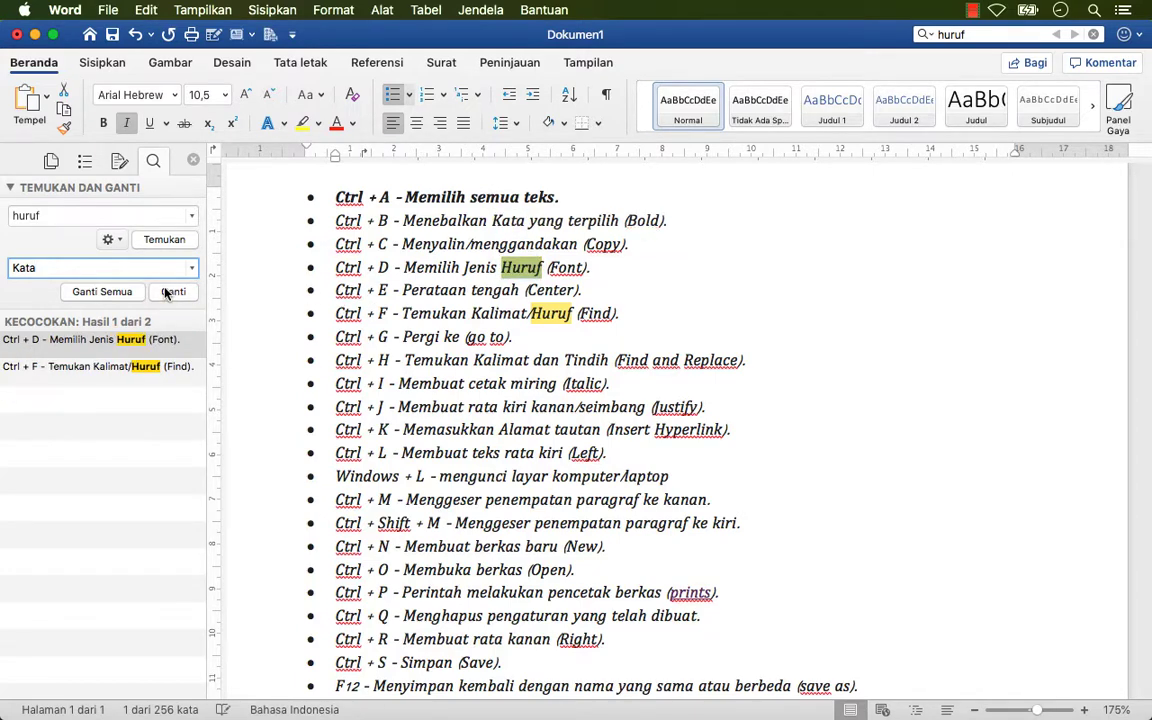
pyautogui.click(526, 220)
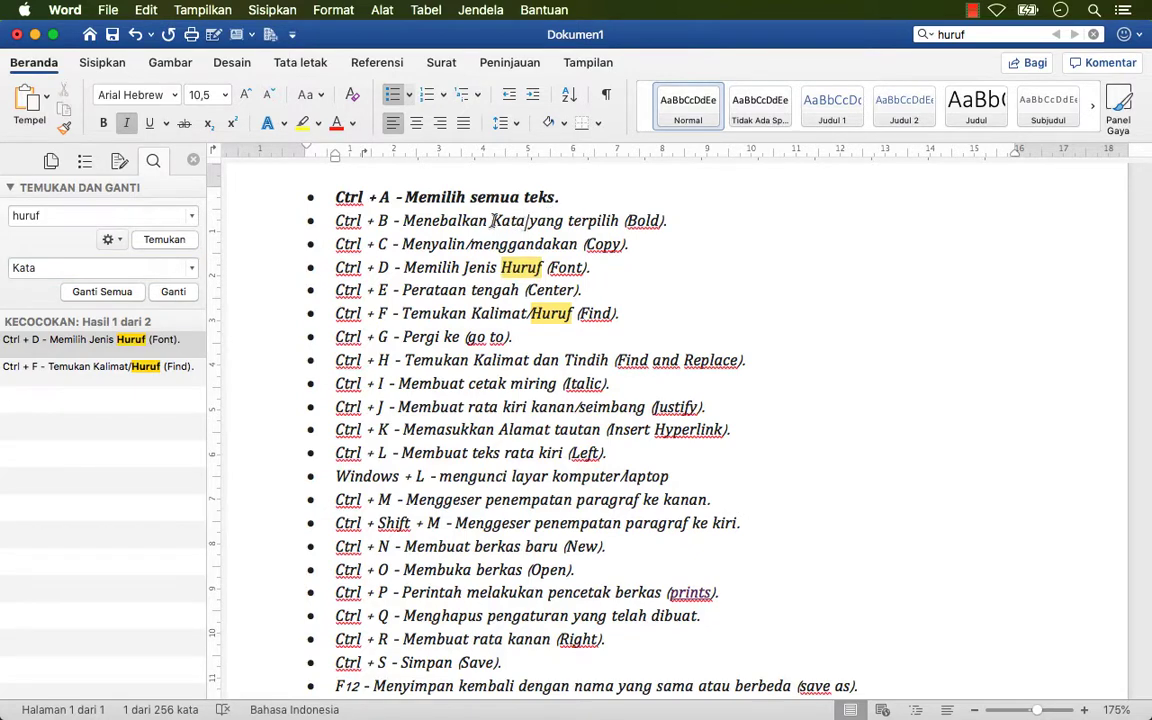
pyautogui.doubleClick(510, 222)
pyautogui.click(646, 243)
pyautogui.press('super+z')
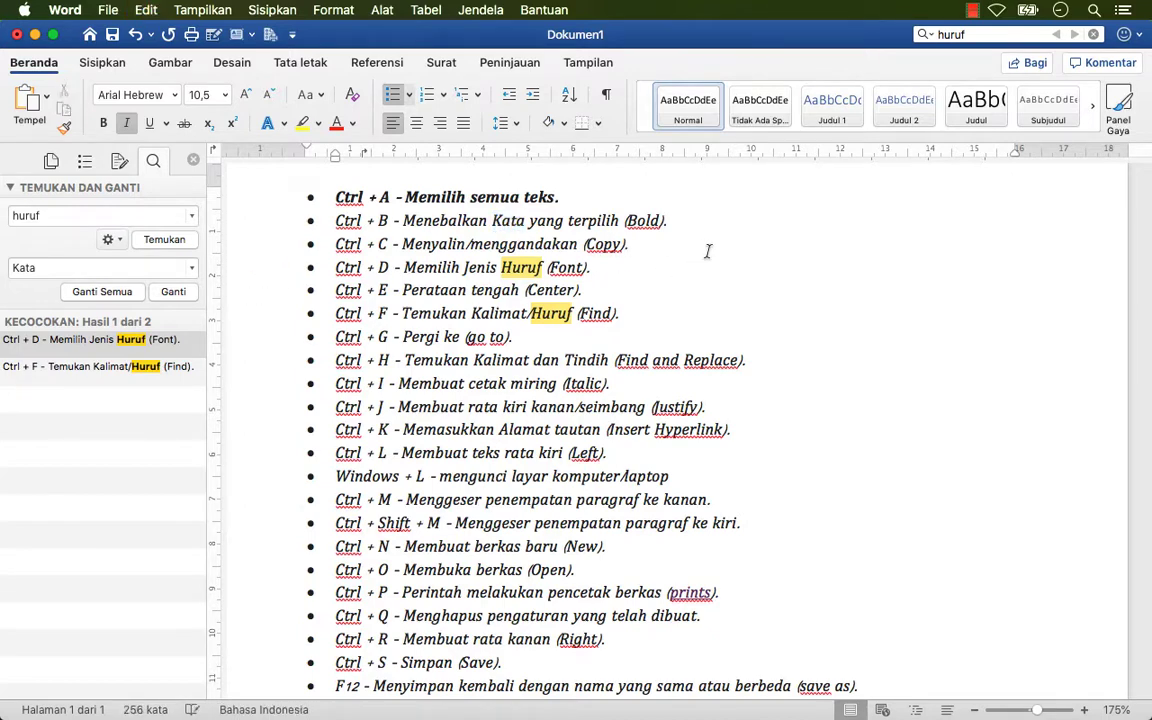
# Replace all three 'Huruf' occurrences with 'Kata' and dismiss the replacement summary
pyautogui.doubleClick(512, 221)
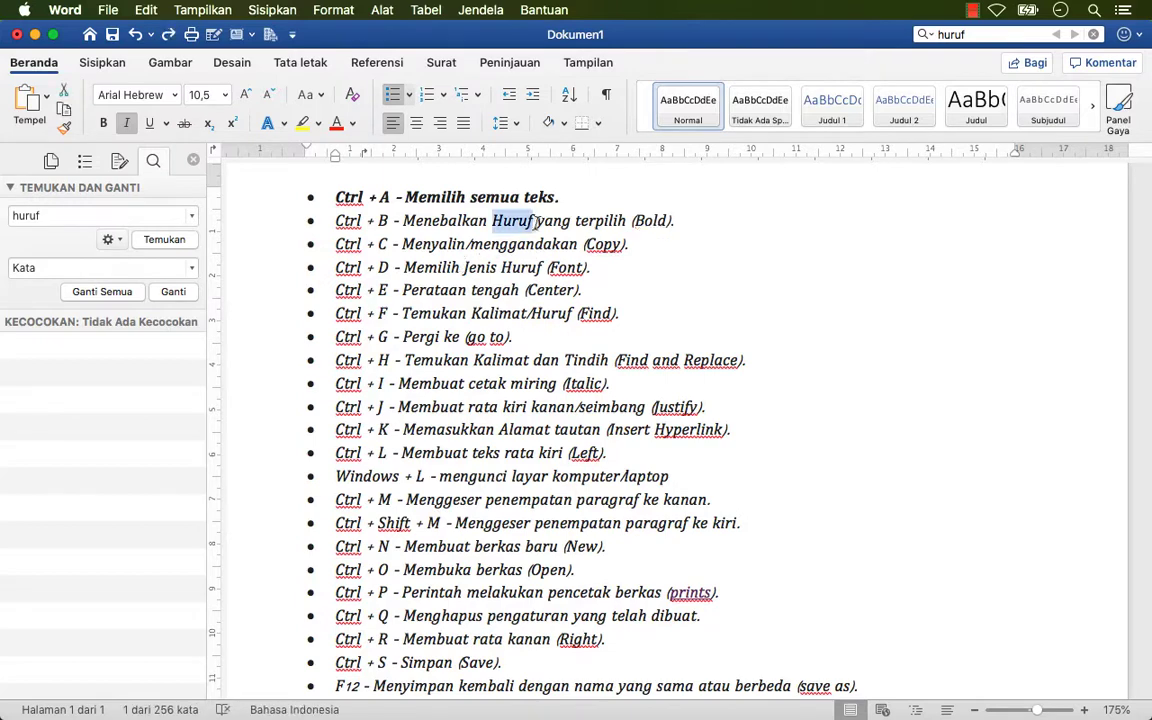
pyautogui.click(163, 211)
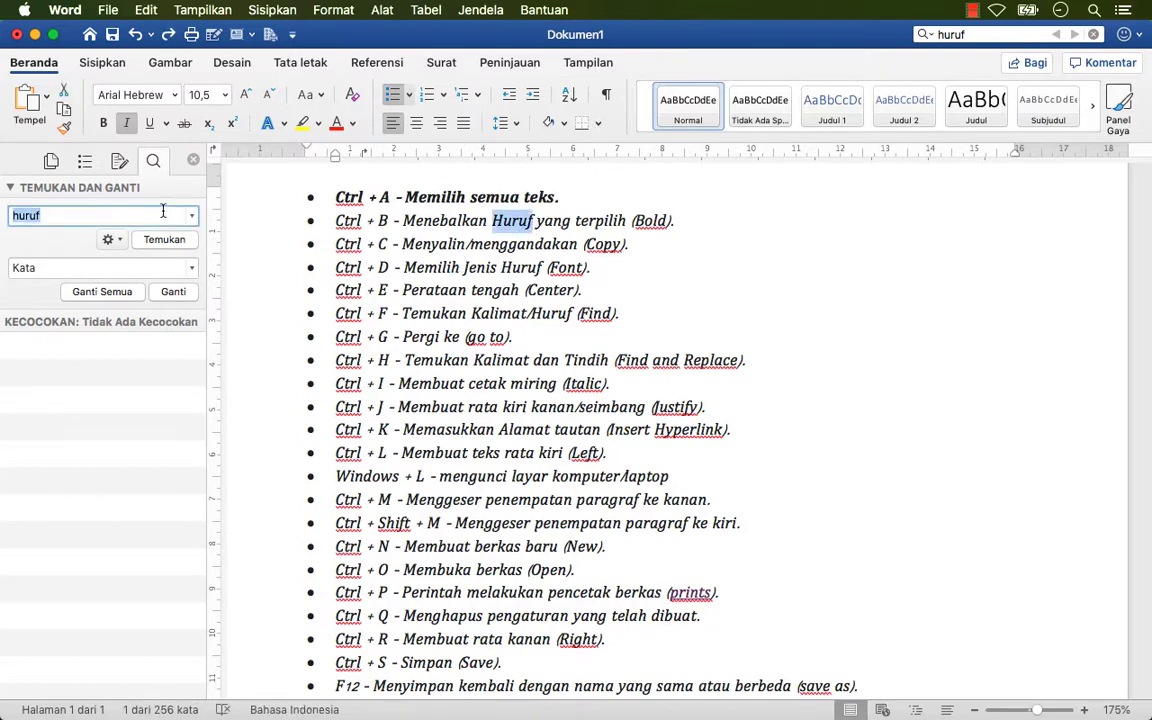
pyautogui.click(107, 296)
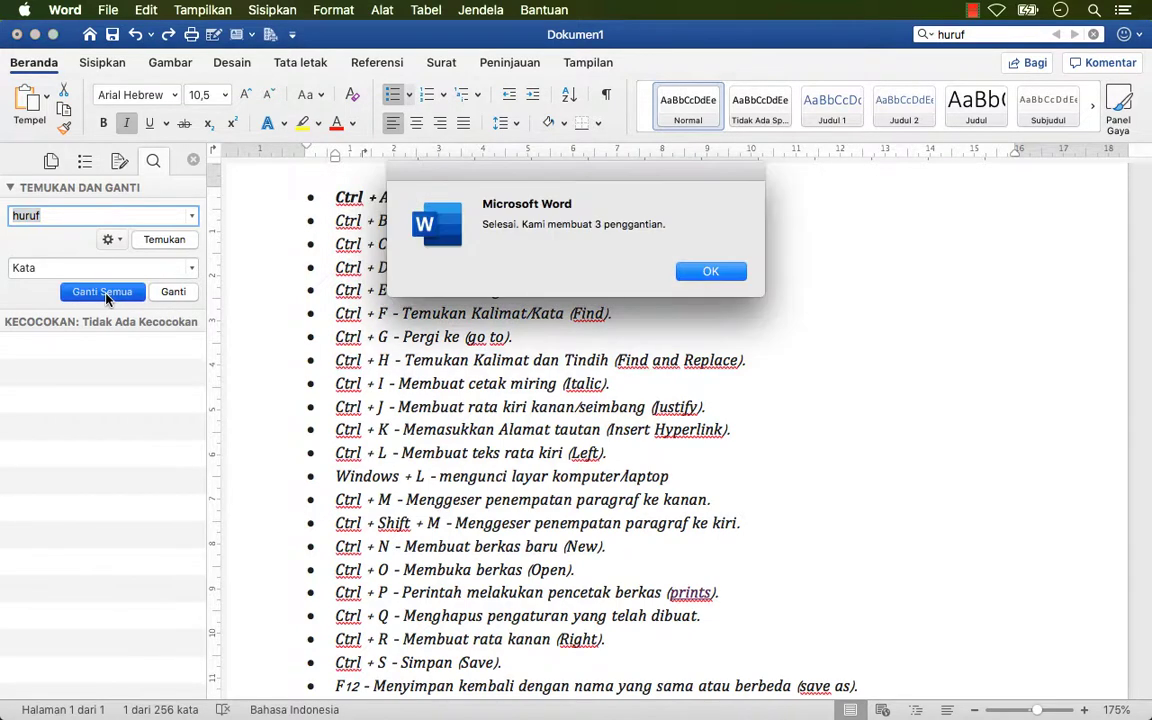
pyautogui.click(710, 273)
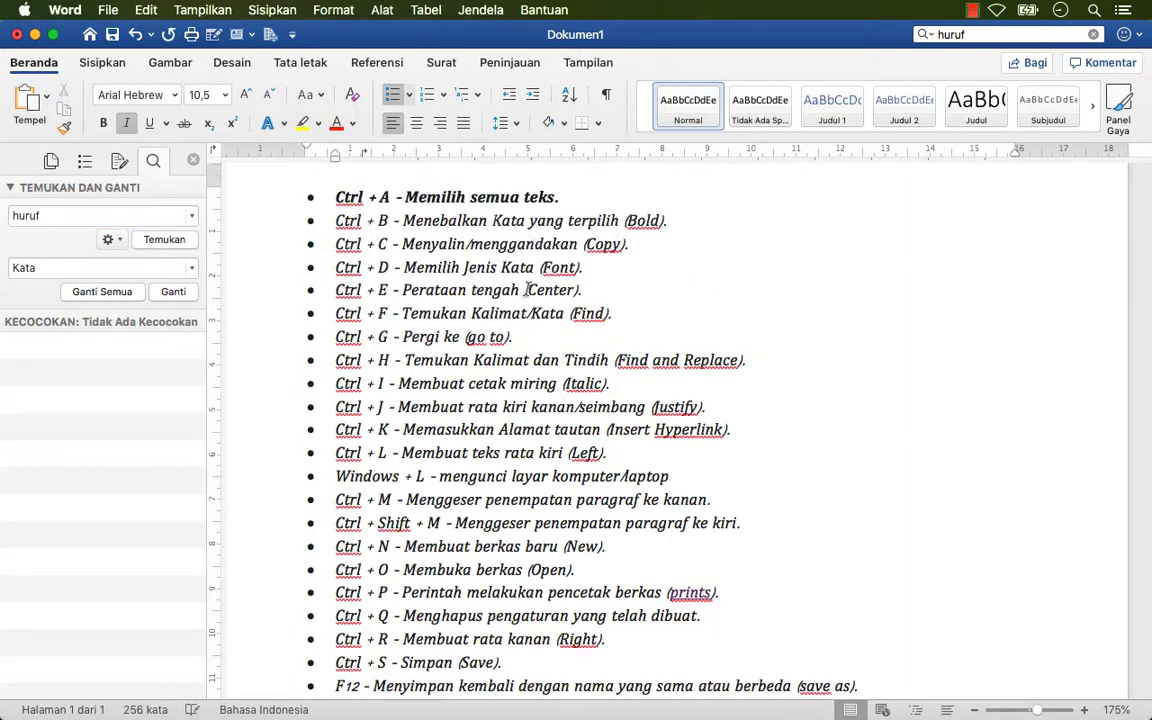
# Undo the 'Kata' replacements so the lines read 'Huruf' again, and close Find and Replace
pyautogui.press('super+z')
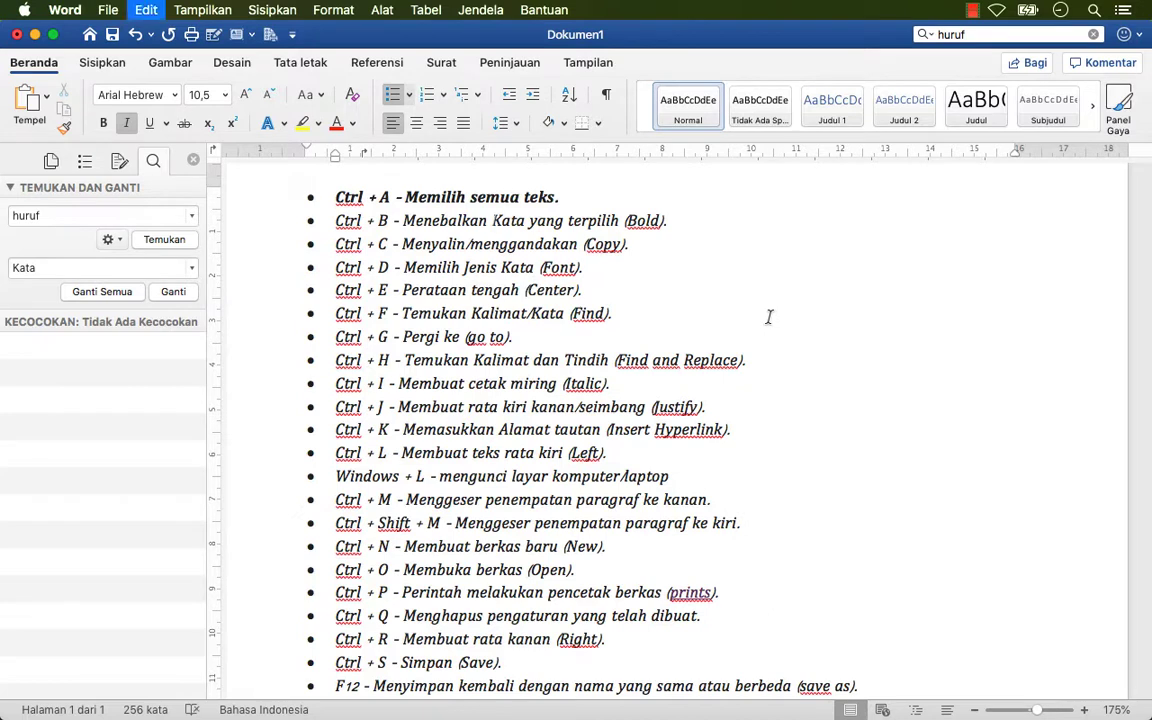
pyautogui.press('super+z')
pyautogui.press('super+z')
pyautogui.doubleClick(520, 222)
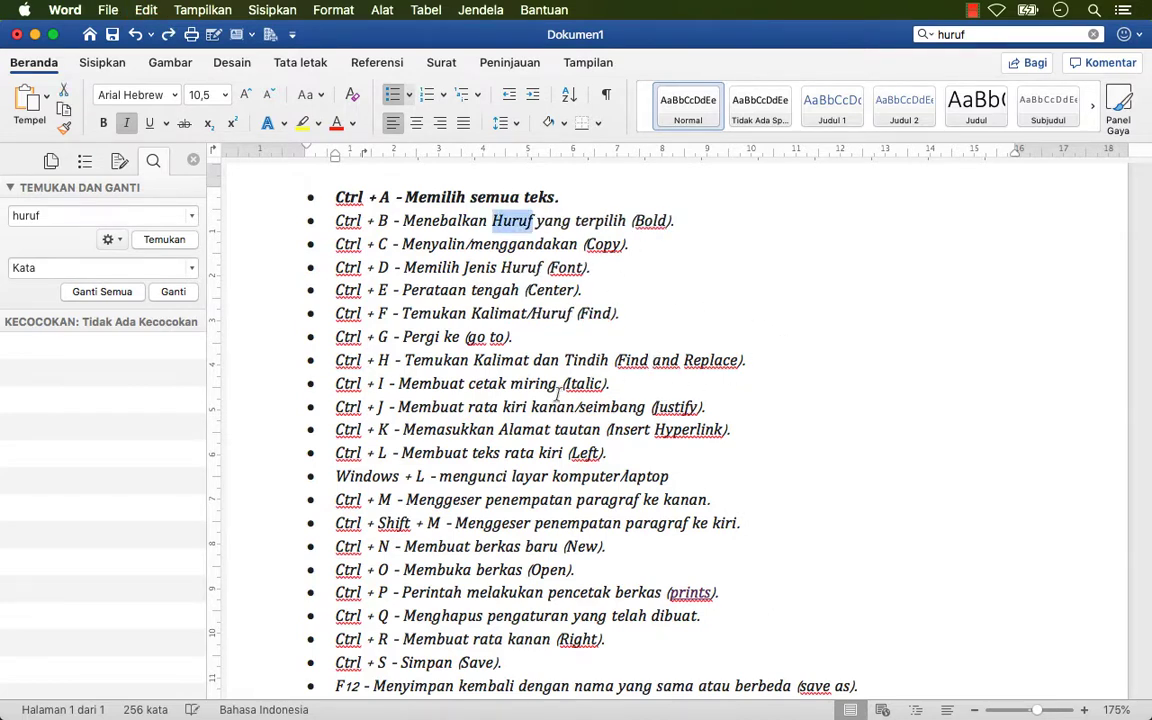
pyautogui.click(865, 424)
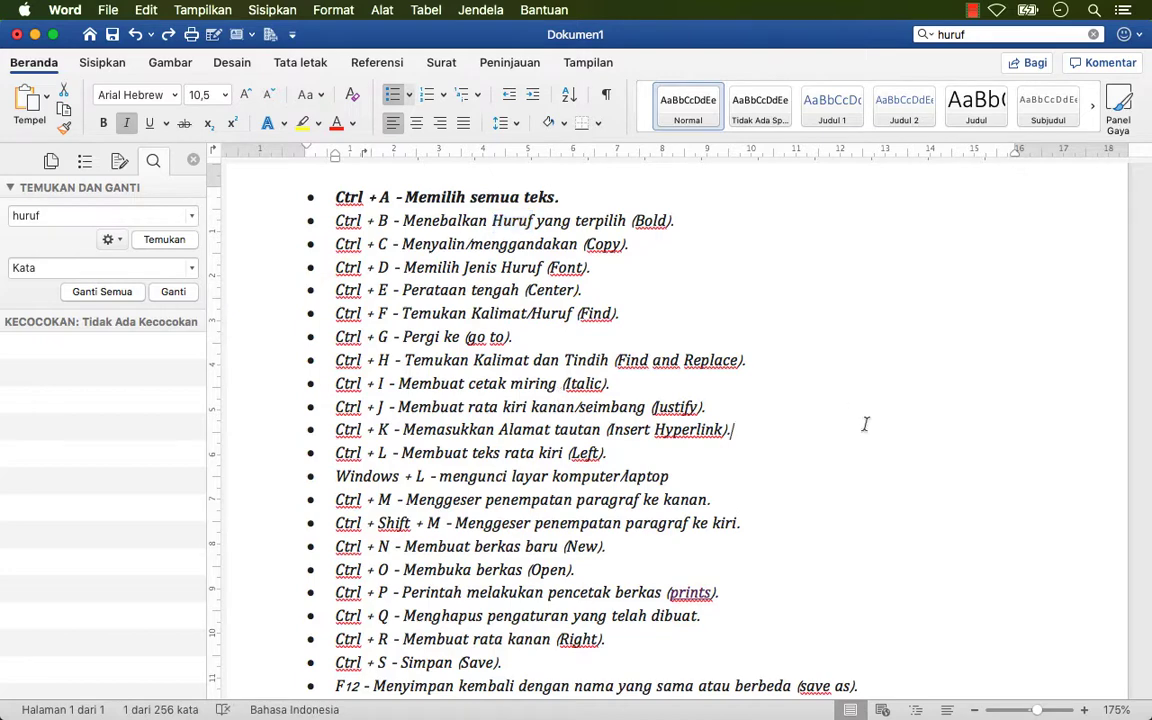
pyautogui.press('super+a')
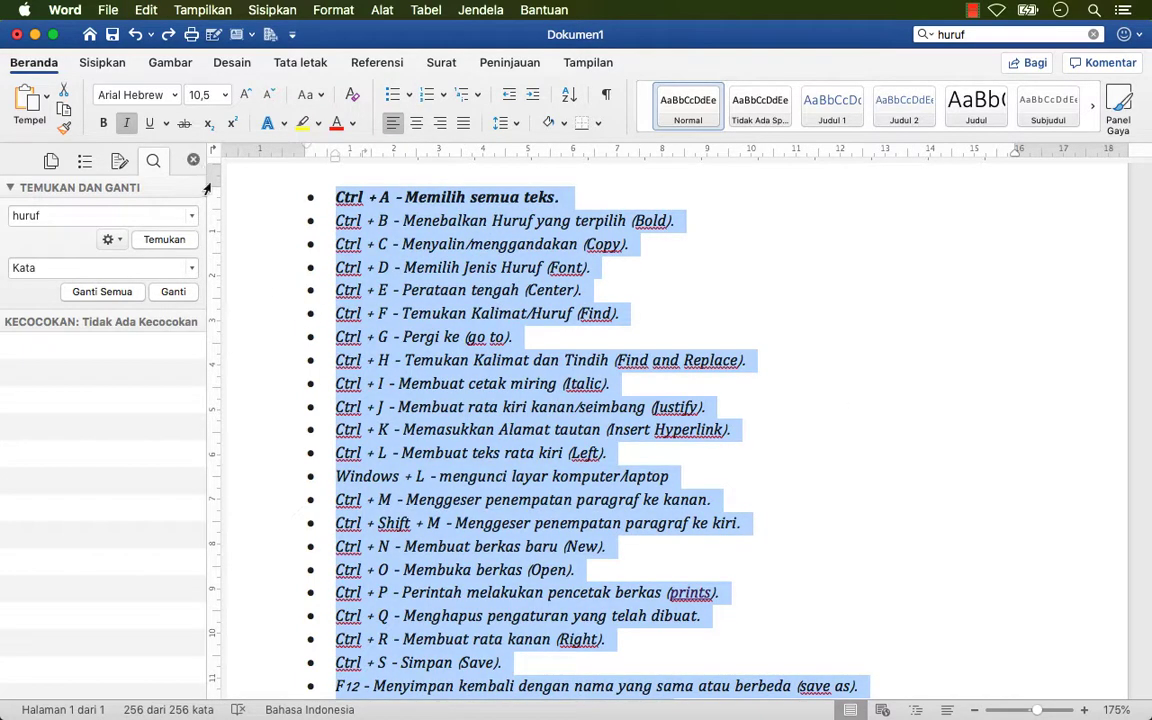
pyautogui.click(192, 161)
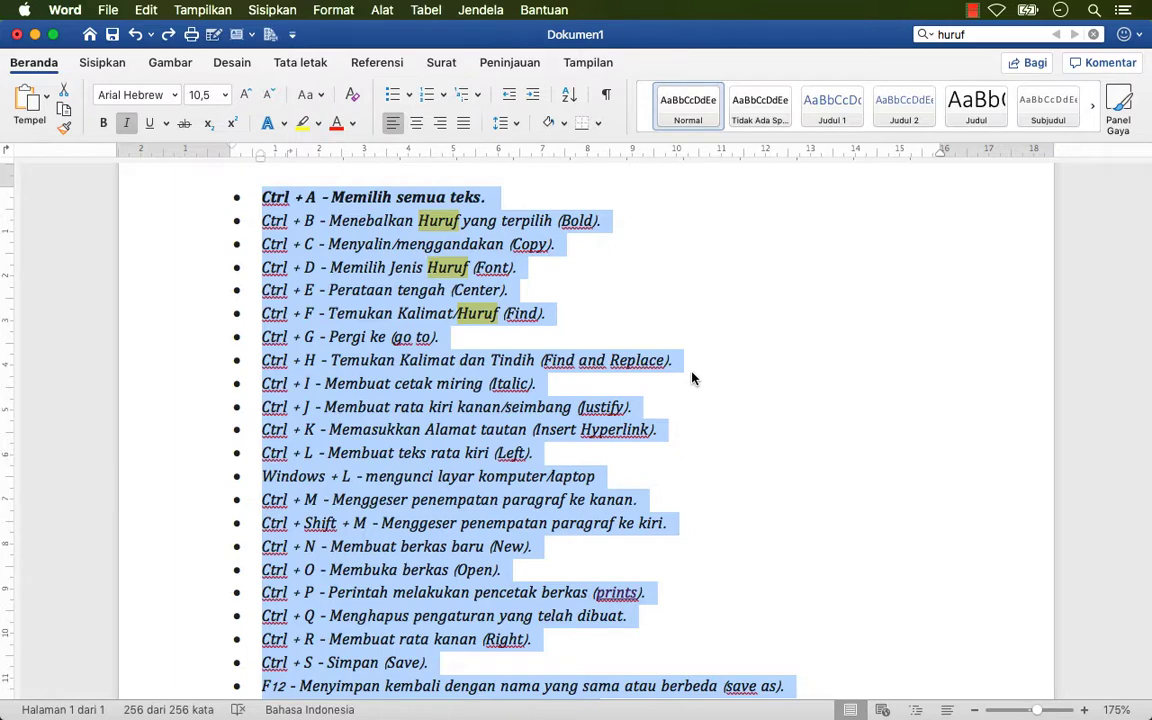
# Toggle italics off and back on for the whole list, then justify it
pyautogui.press('cmd+i')
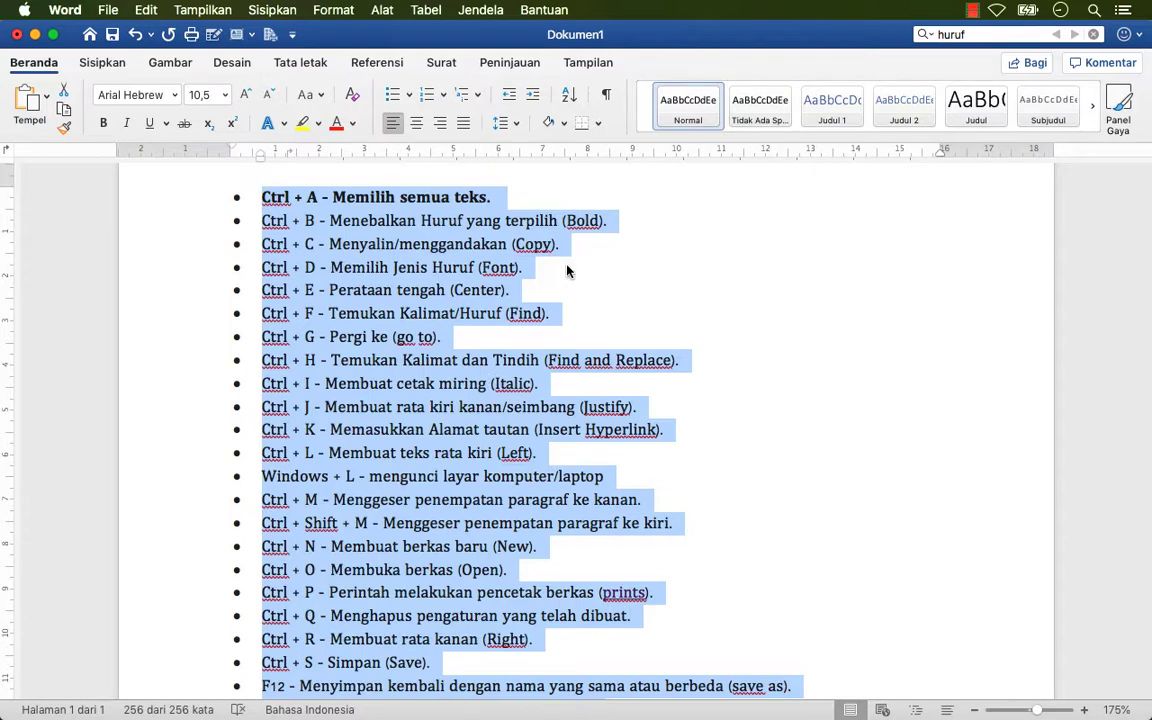
pyautogui.press('cmd+i')
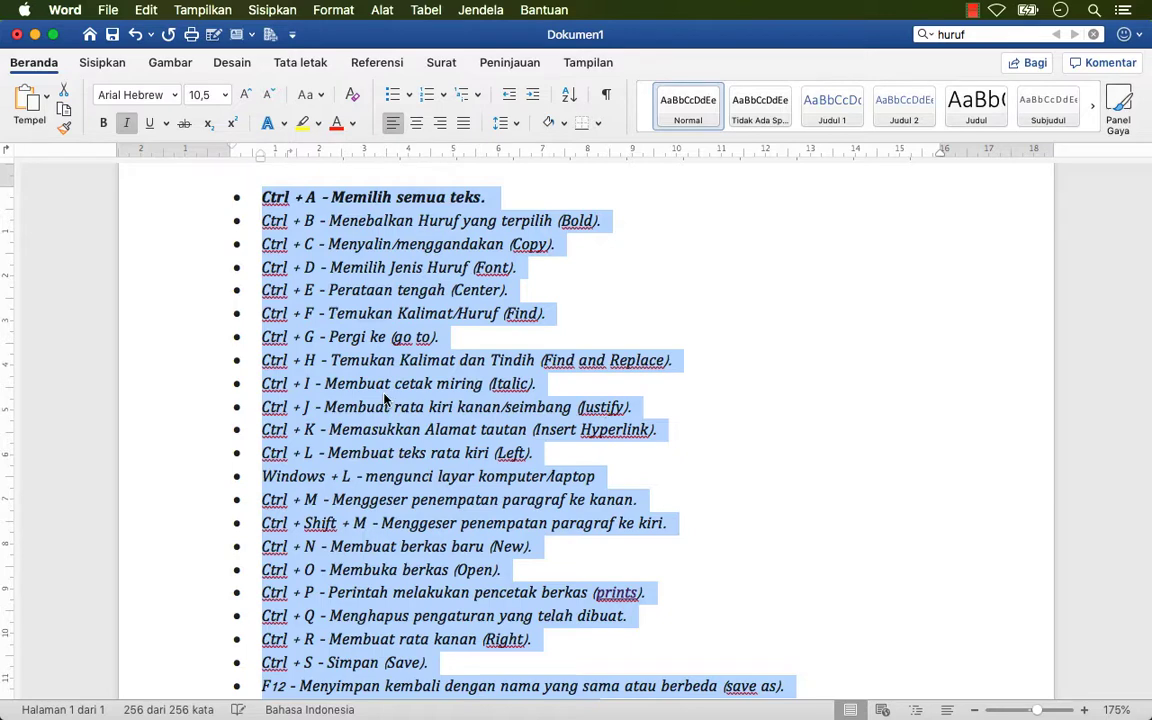
pyautogui.press('super+j')
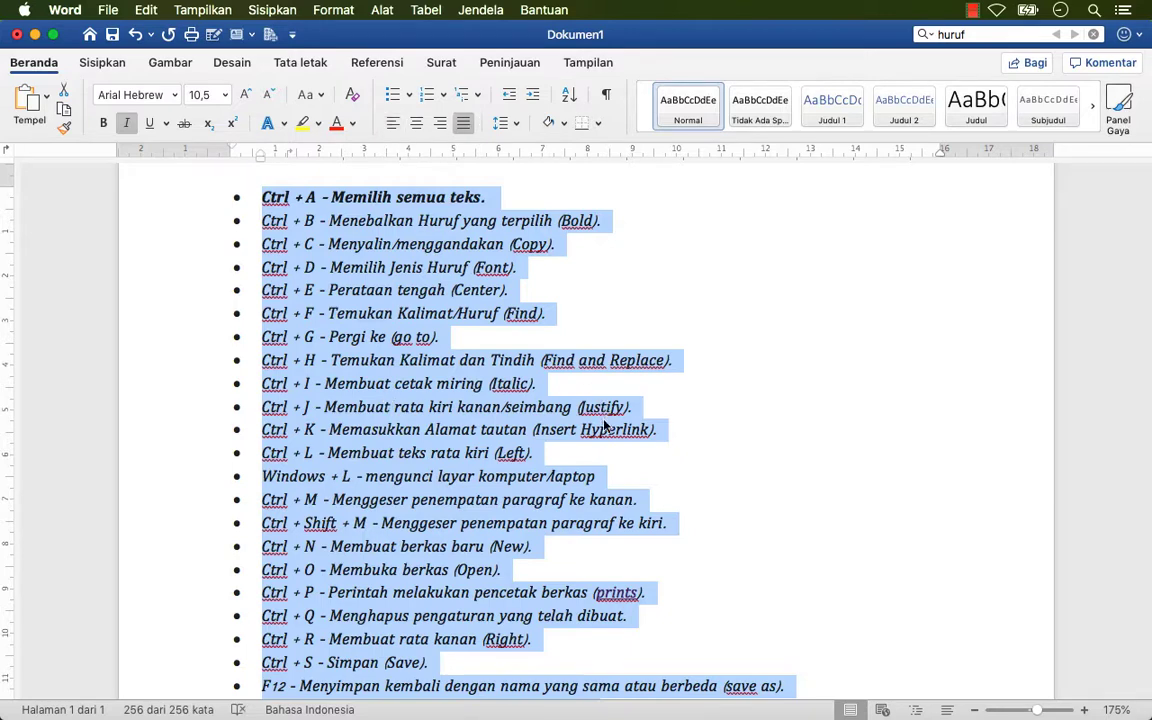
pyautogui.click(438, 124)
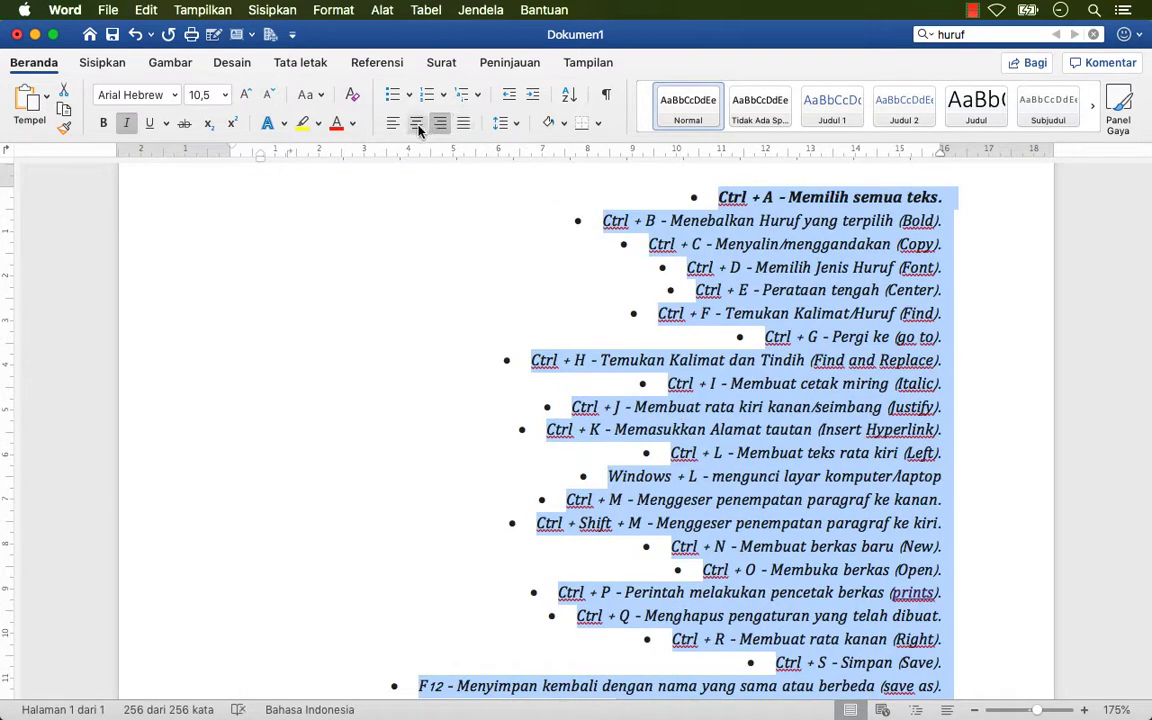
pyautogui.click(416, 124)
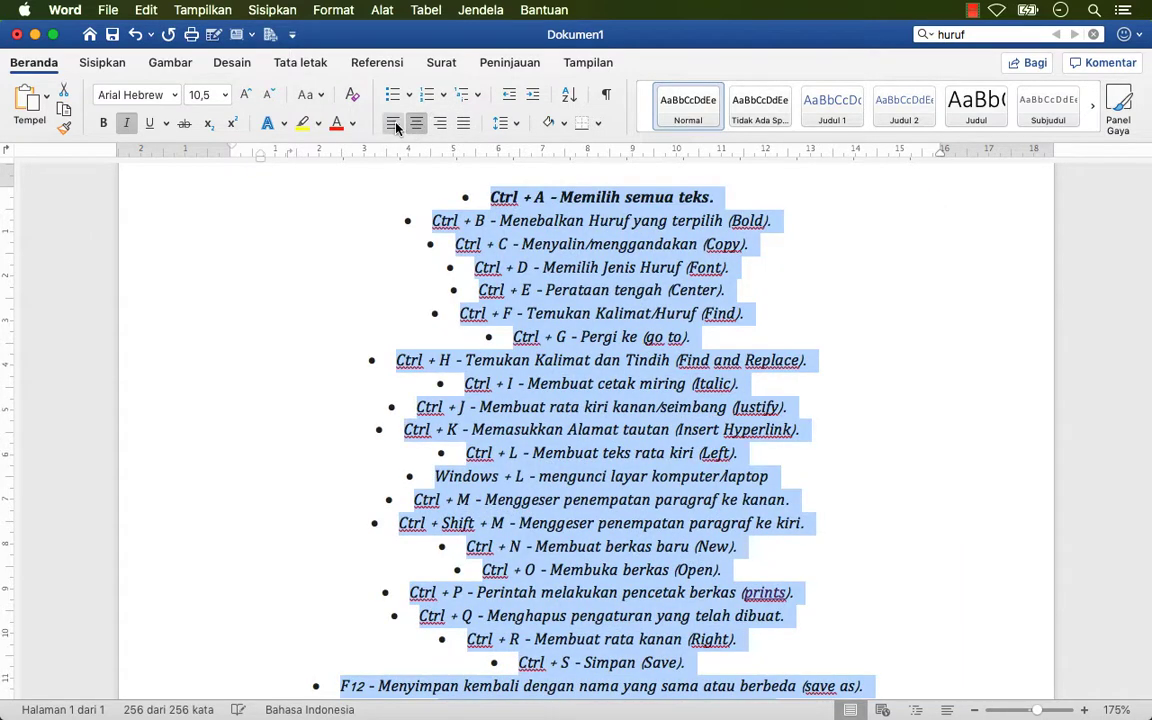
pyautogui.click(394, 123)
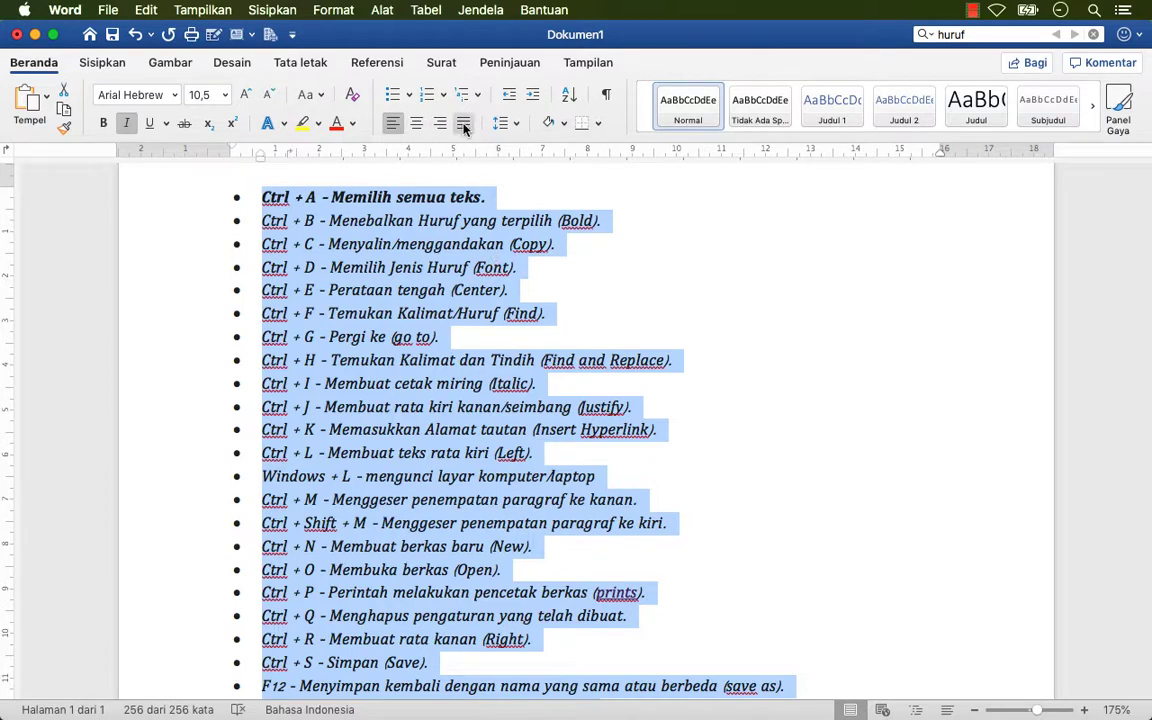
pyautogui.click(440, 123)
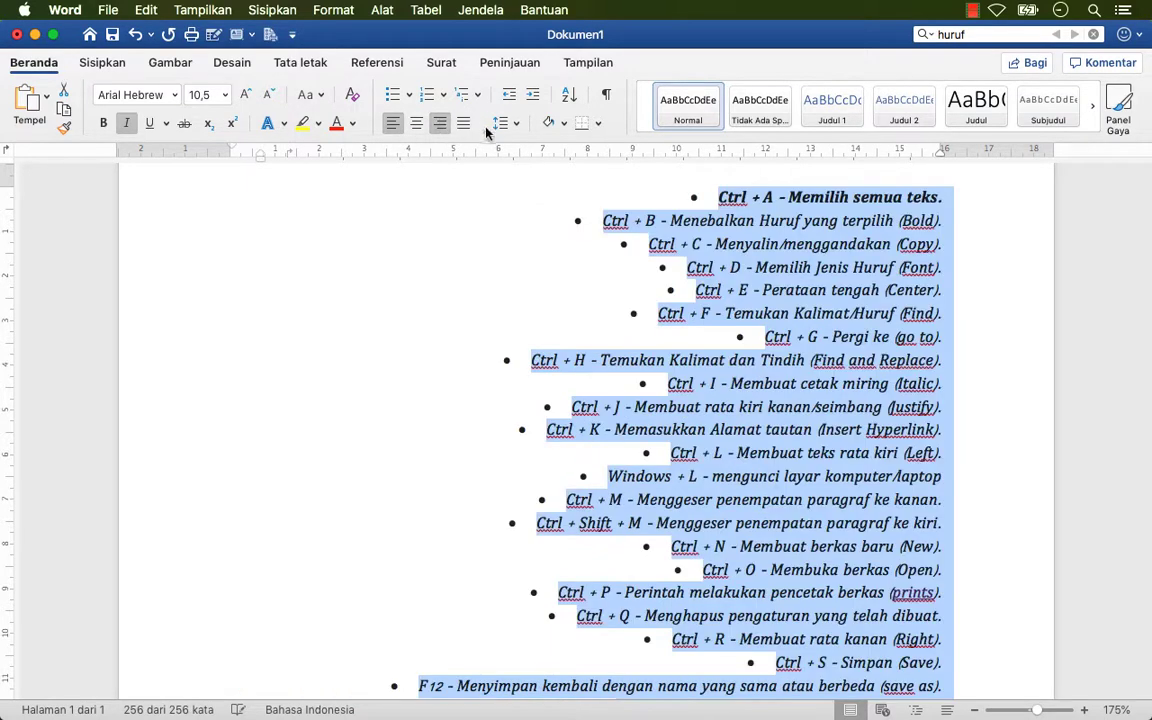
pyautogui.click(464, 123)
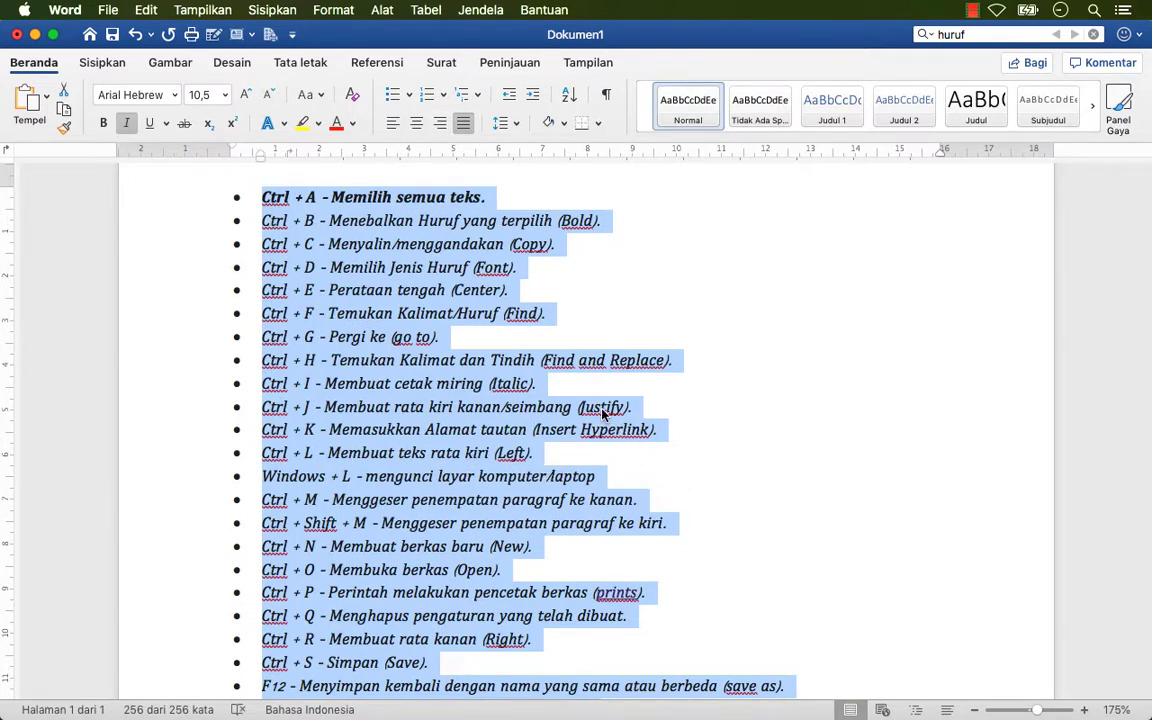
pyautogui.press('super+l')
pyautogui.click(442, 123)
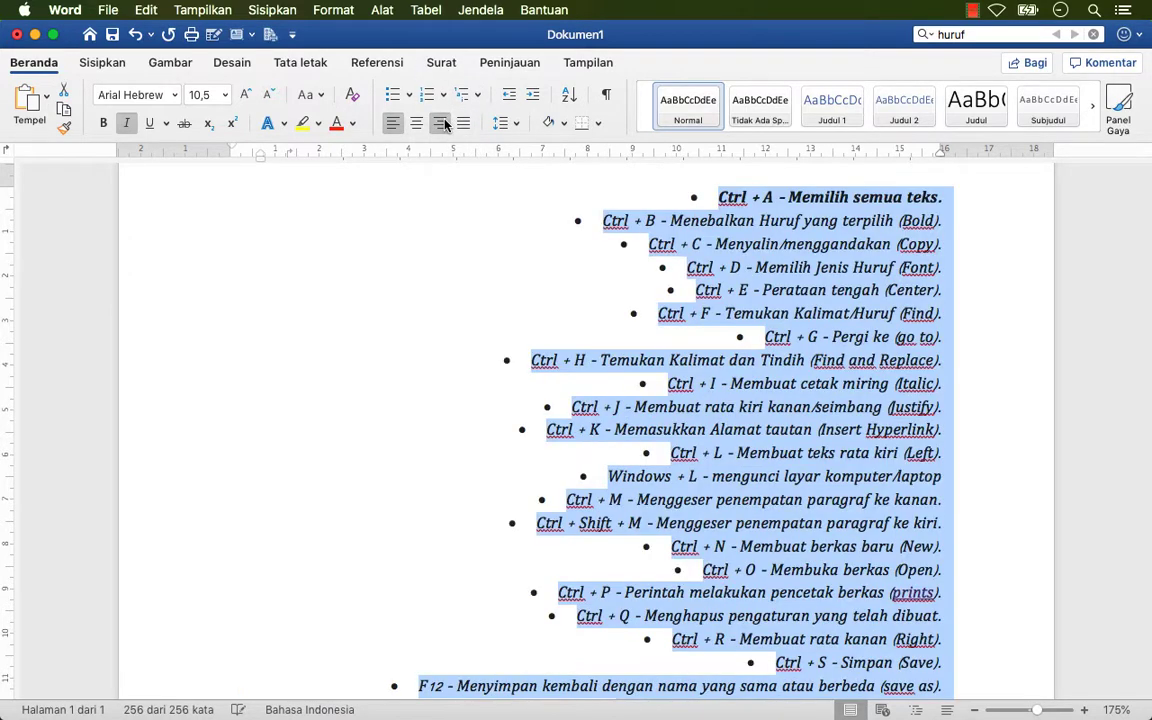
pyautogui.press('super+j')
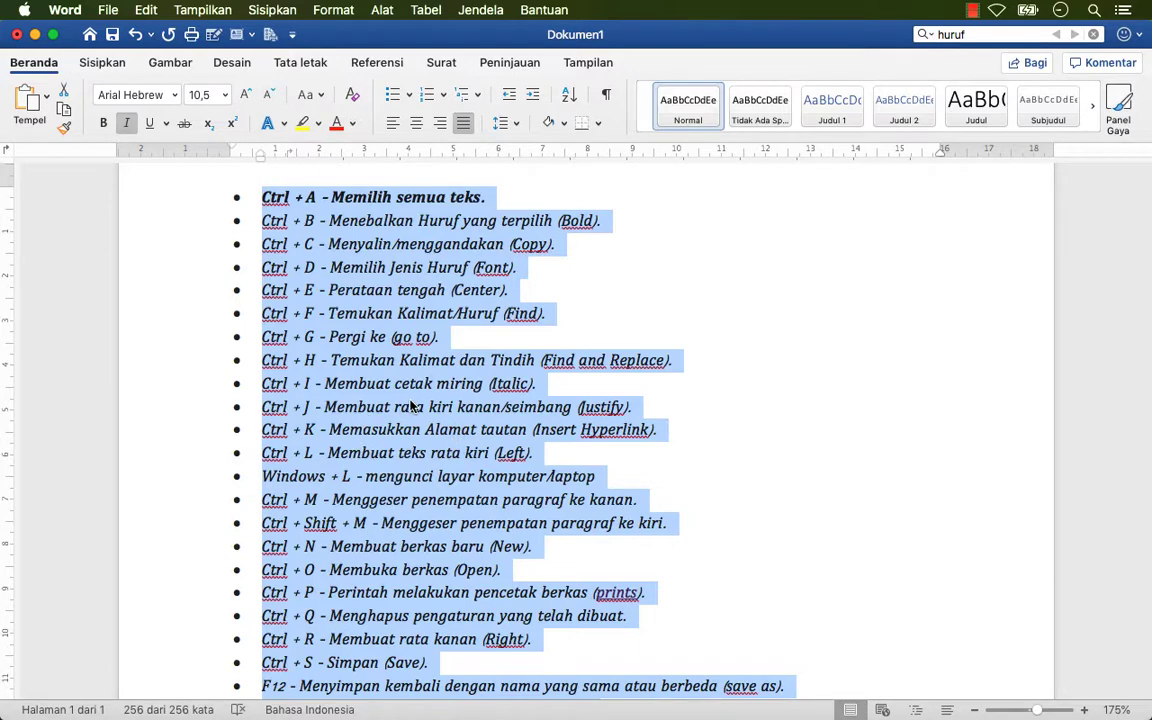
pyautogui.press('super+k')
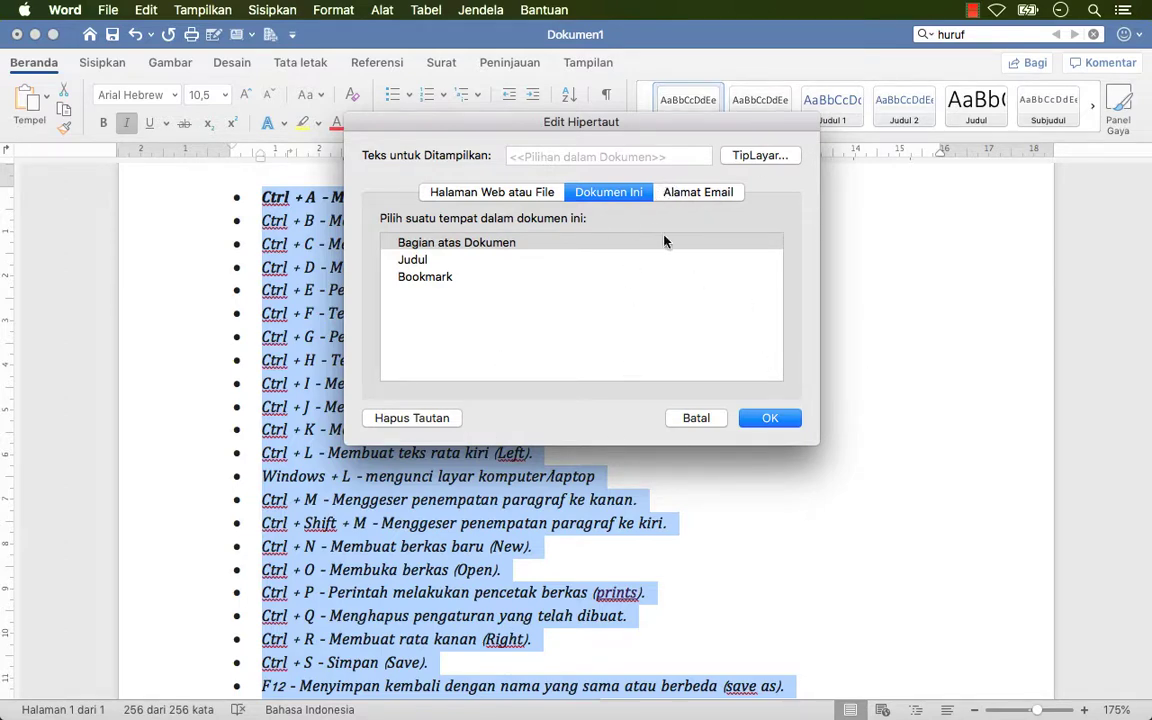
pyautogui.click(699, 420)
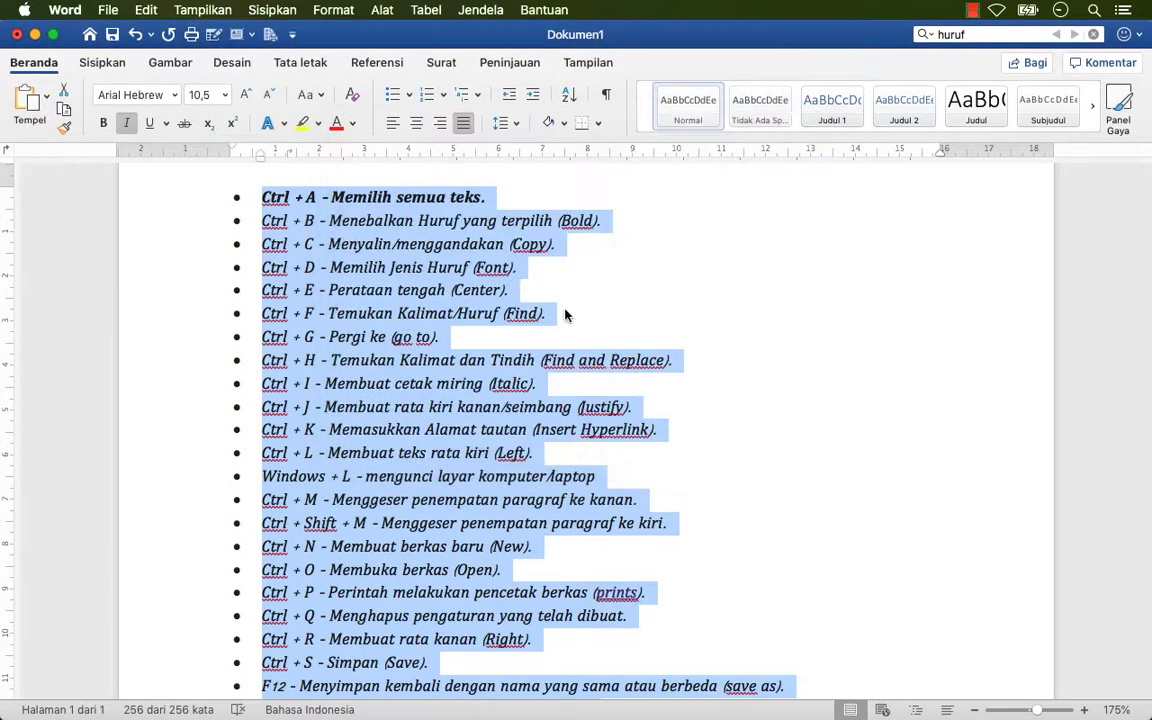
pyautogui.click(329, 199)
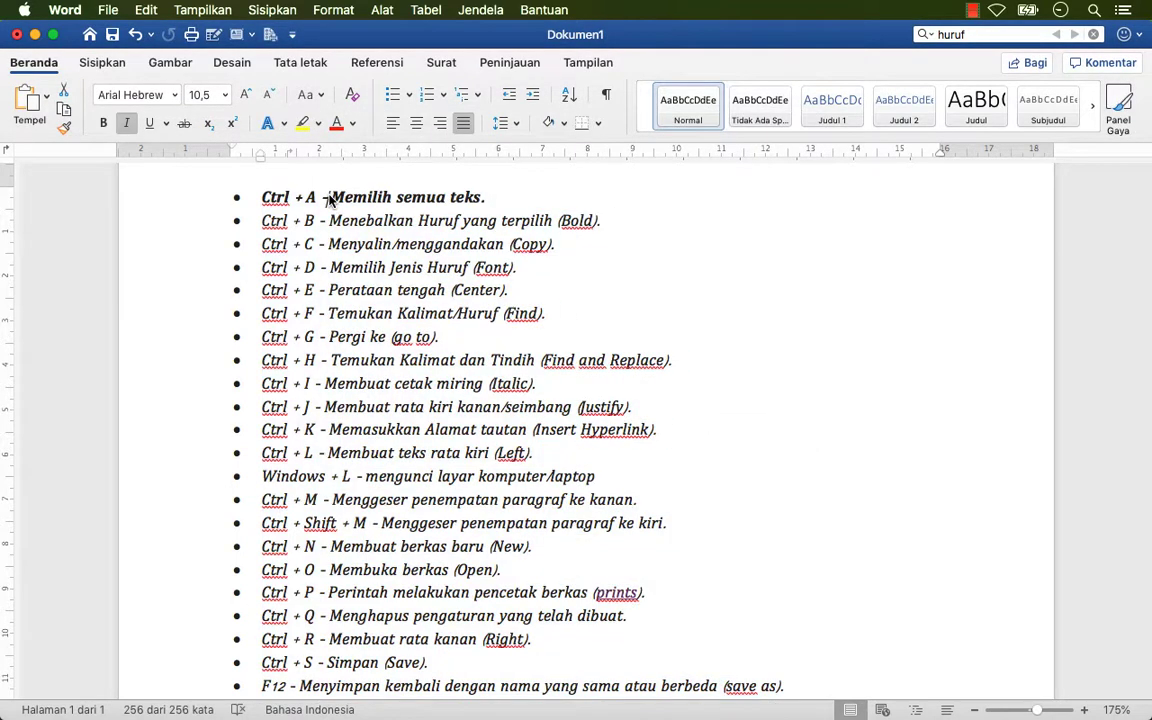
pyautogui.keyDown('shift'); pyautogui.click(493, 197); pyautogui.keyUp('shift')
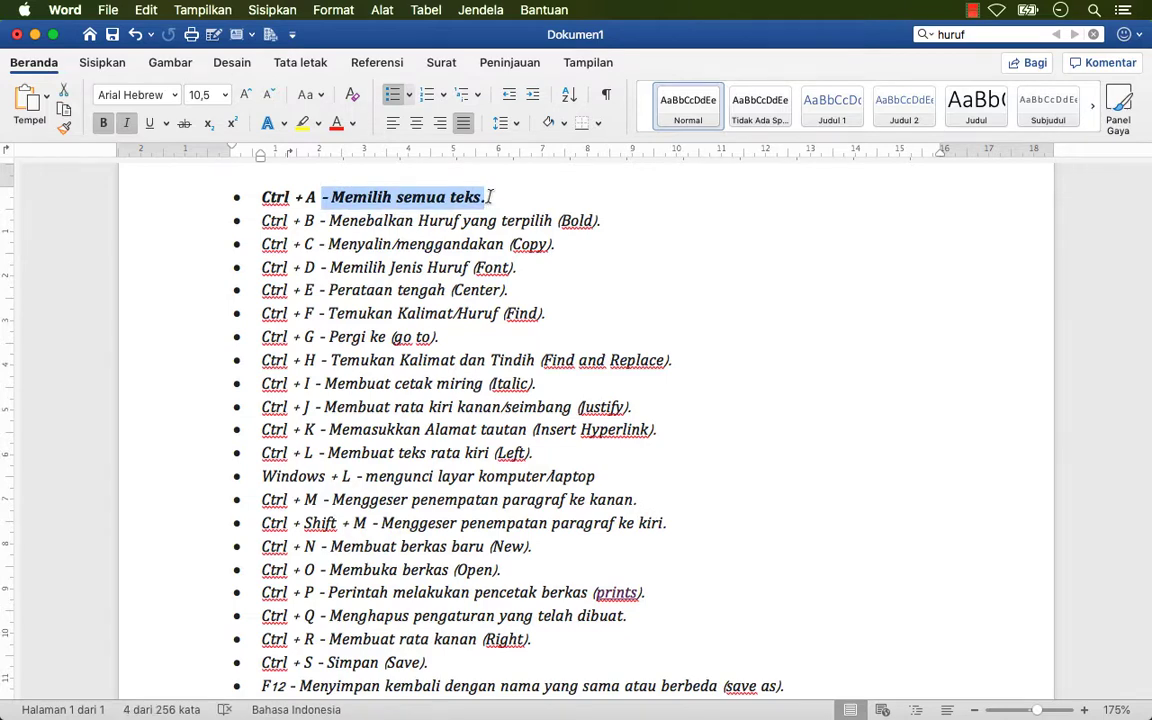
# Hyperlink the selected '- Memilih semua teks.' text to 2v.jpg in the Desktop html folder
pyautogui.press('super+k')
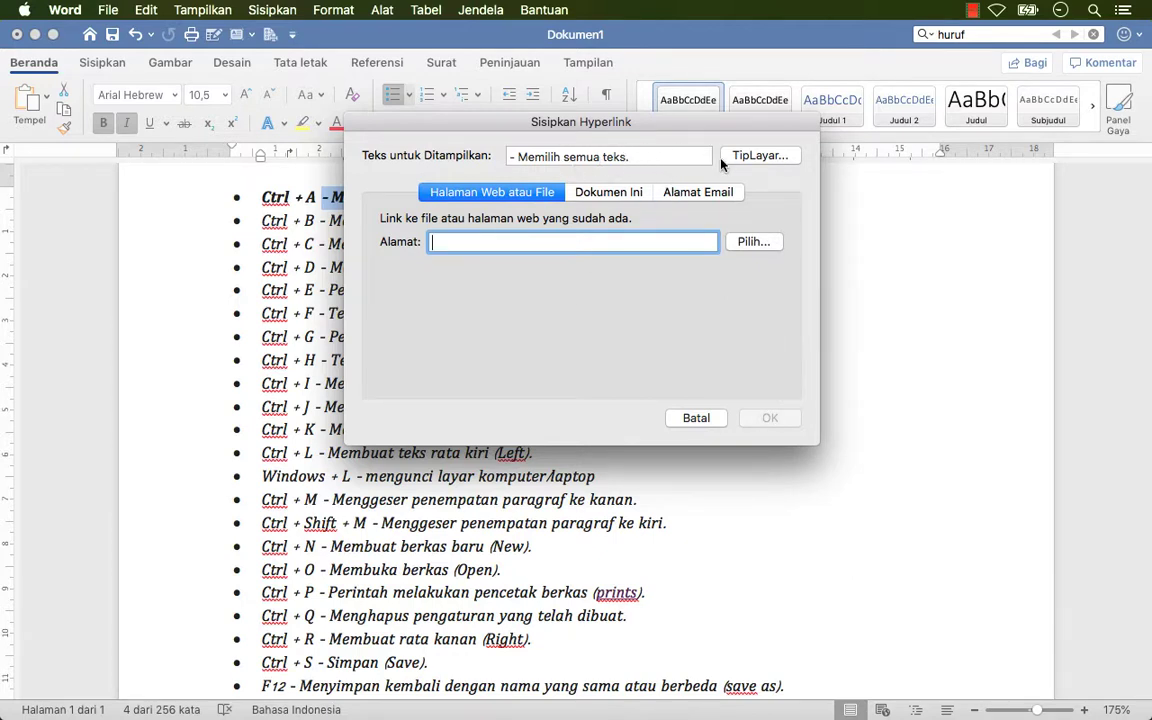
pyautogui.click(755, 160)
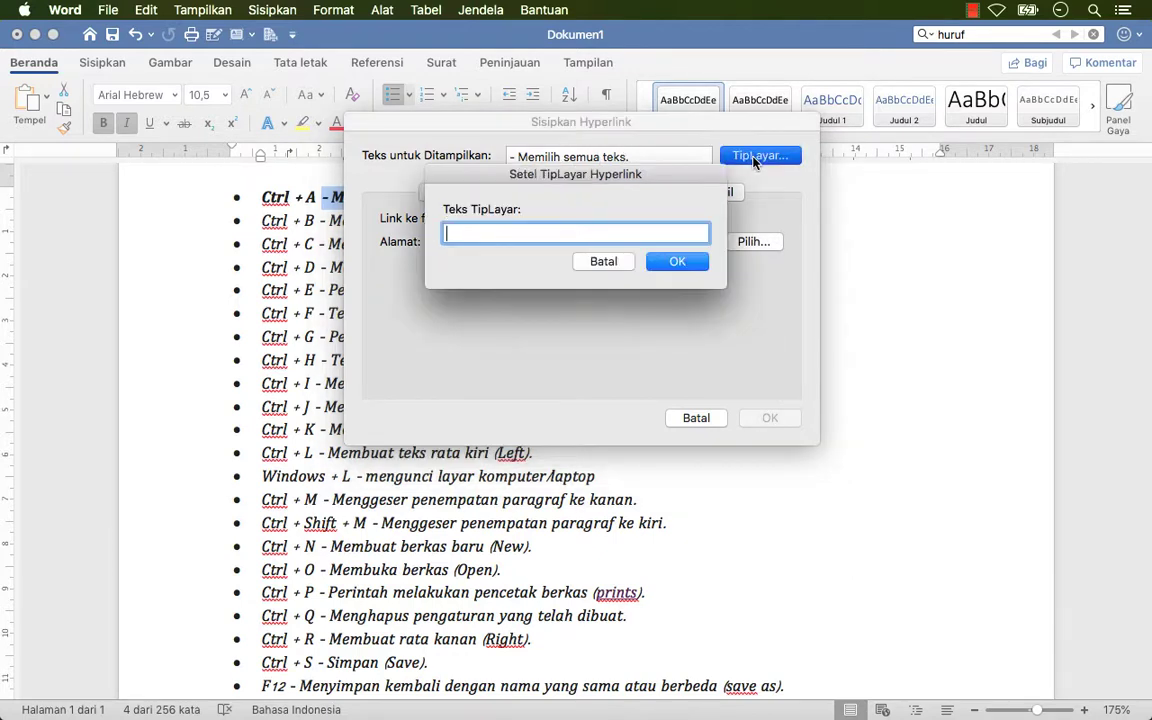
pyautogui.click(603, 262)
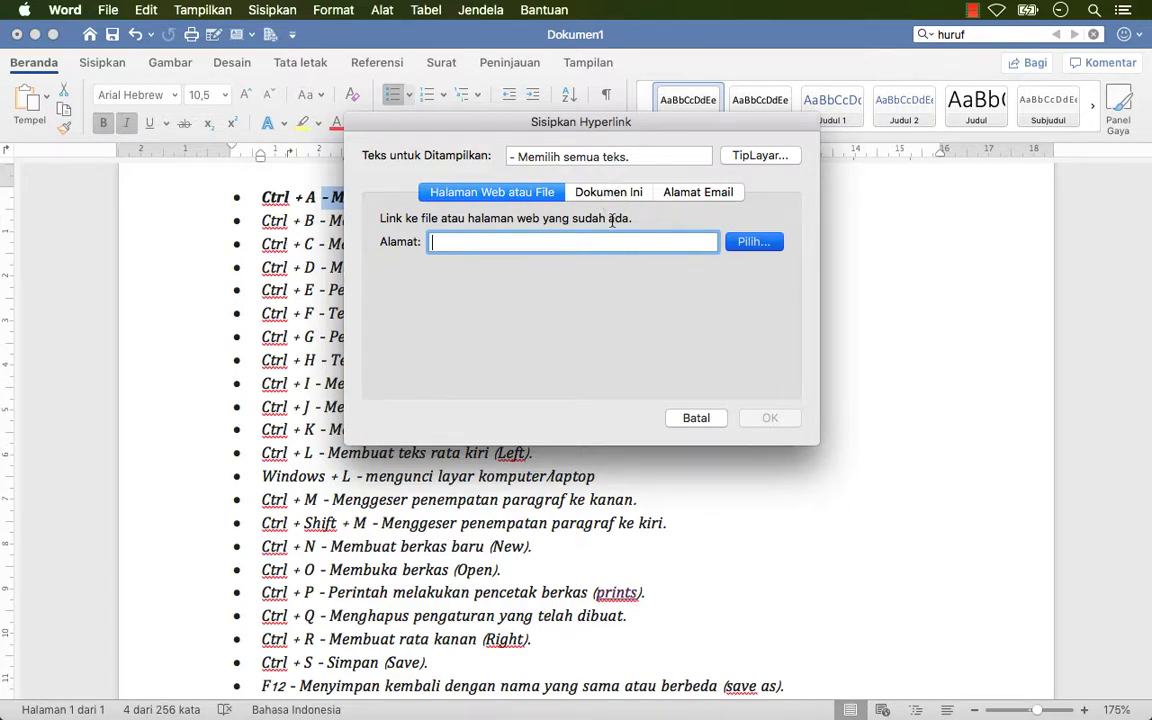
pyautogui.press('Return')
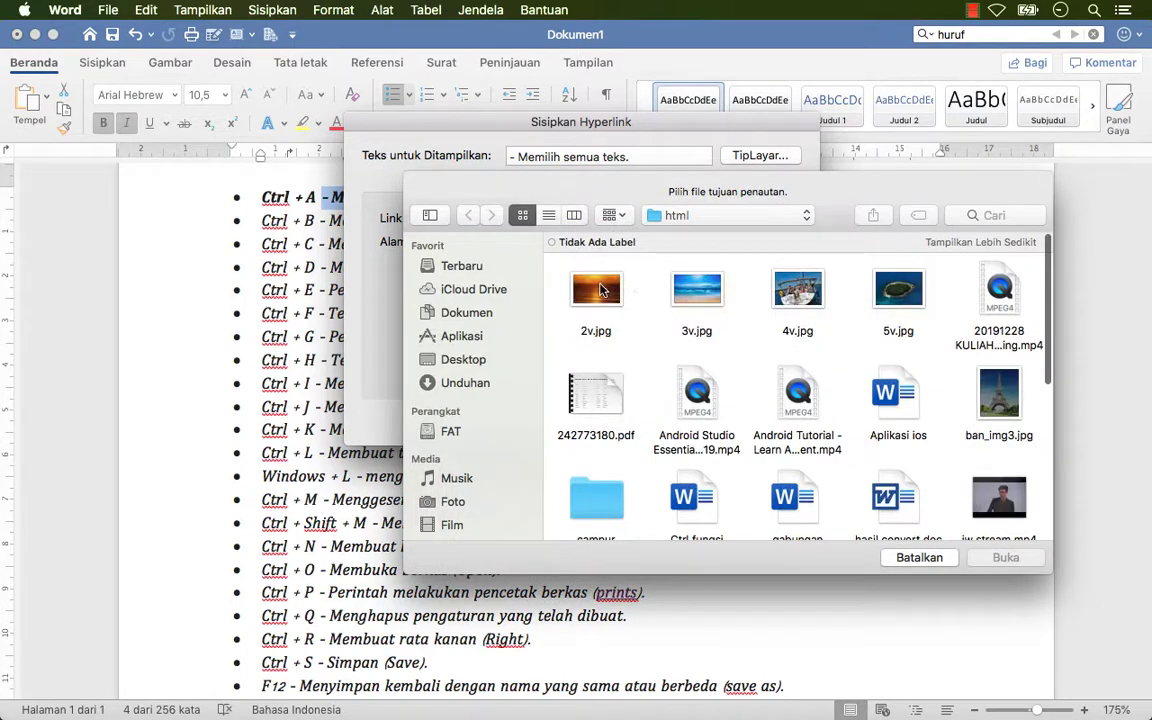
pyautogui.click(600, 289)
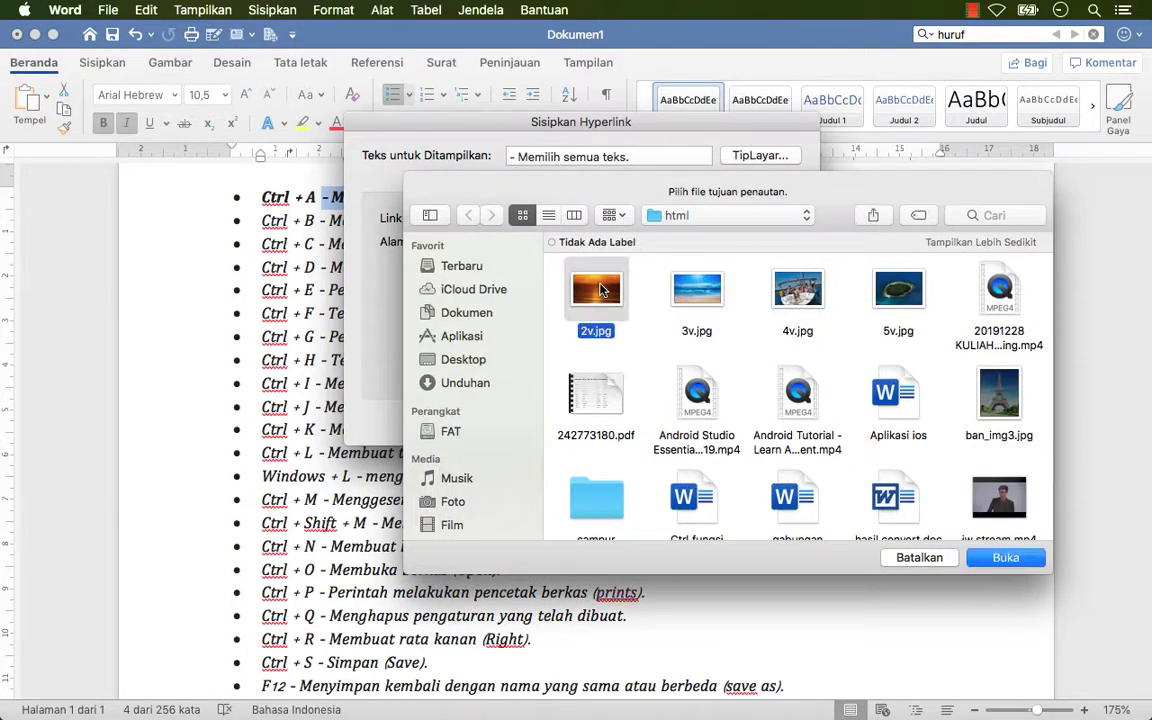
pyautogui.click(1030, 560)
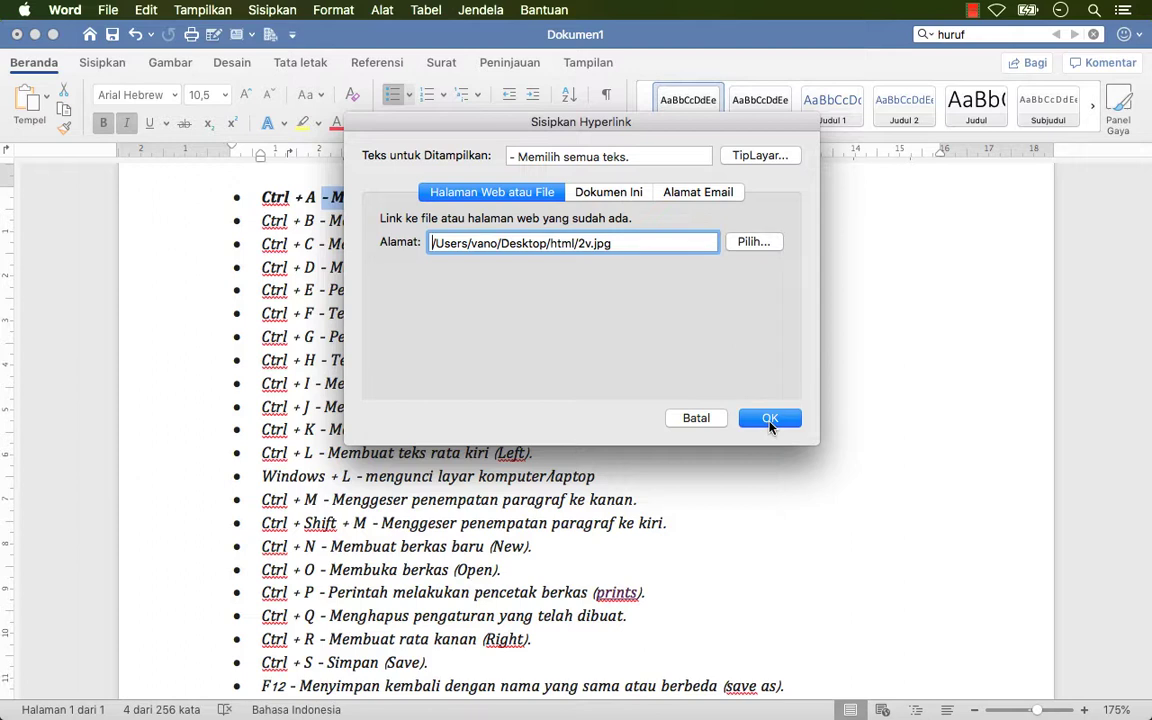
pyautogui.click(609, 193)
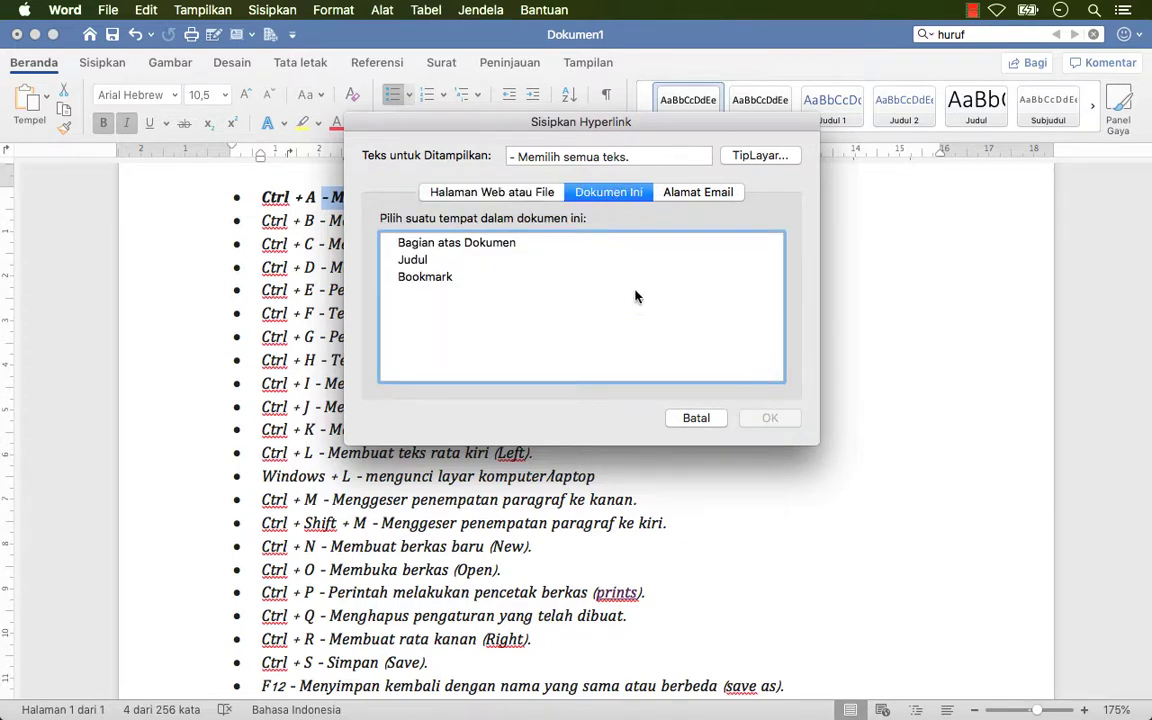
pyautogui.click(527, 192)
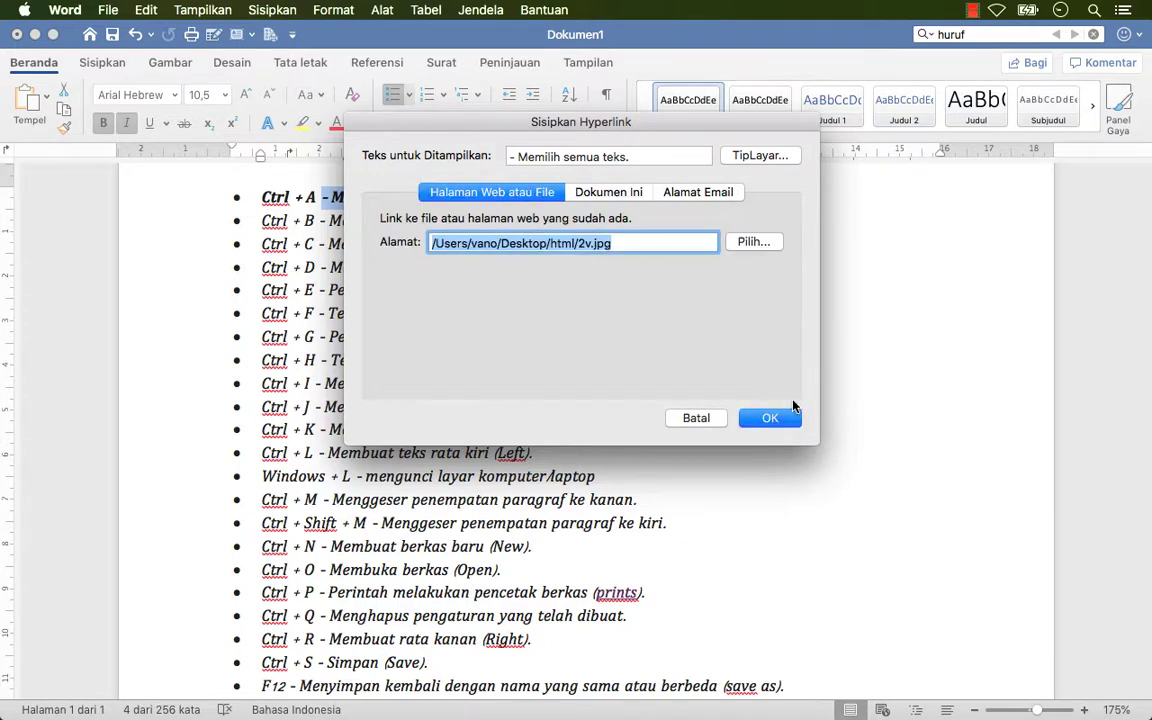
pyautogui.click(771, 420)
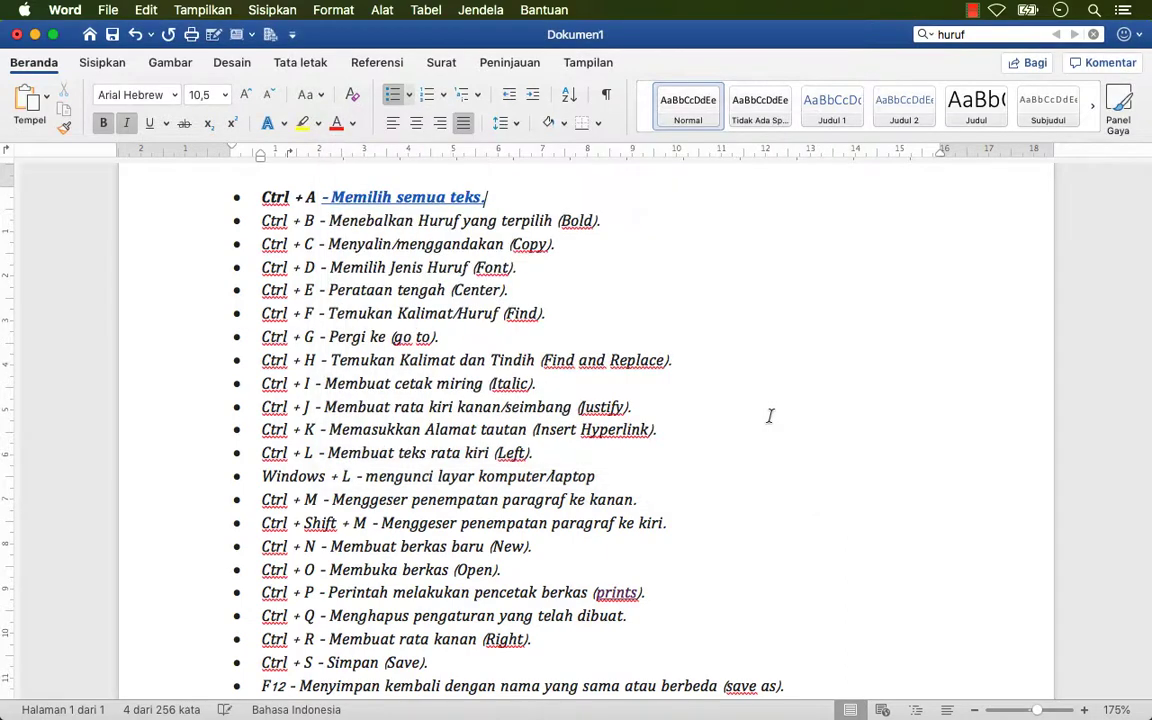
# Open the 2v.jpg sunset picture from the first-bullet link, then bring Dokumen1 back to the front
pyautogui.click(434, 199)
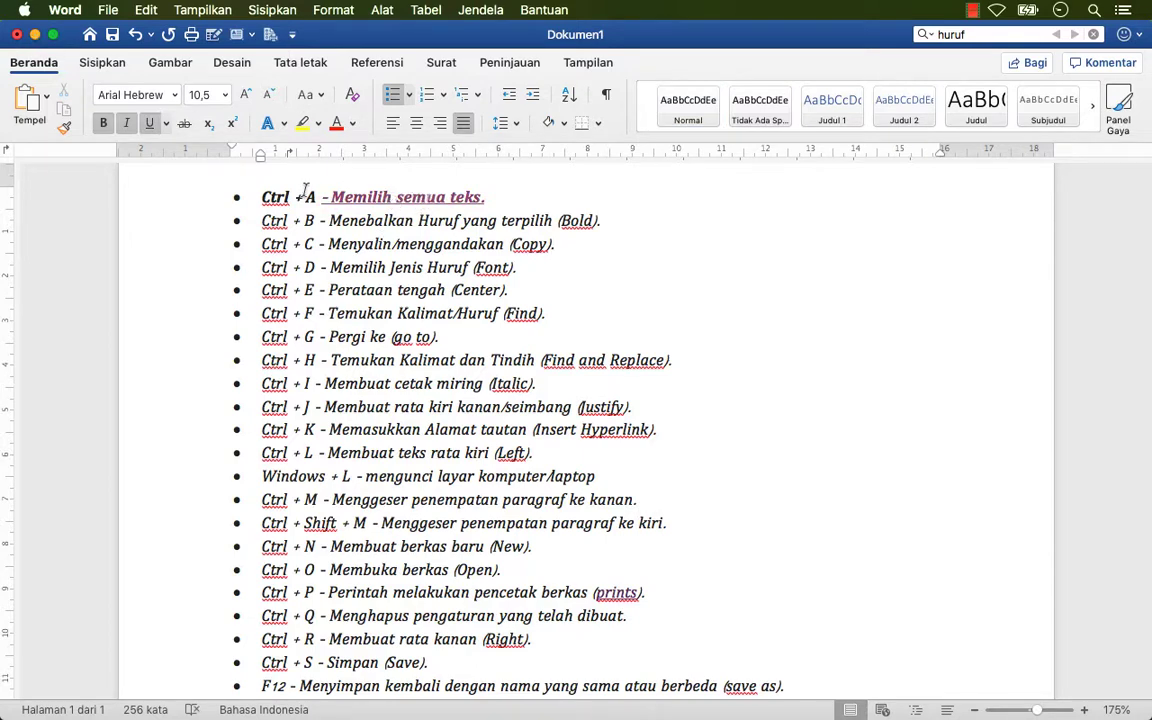
pyautogui.click(34, 34)
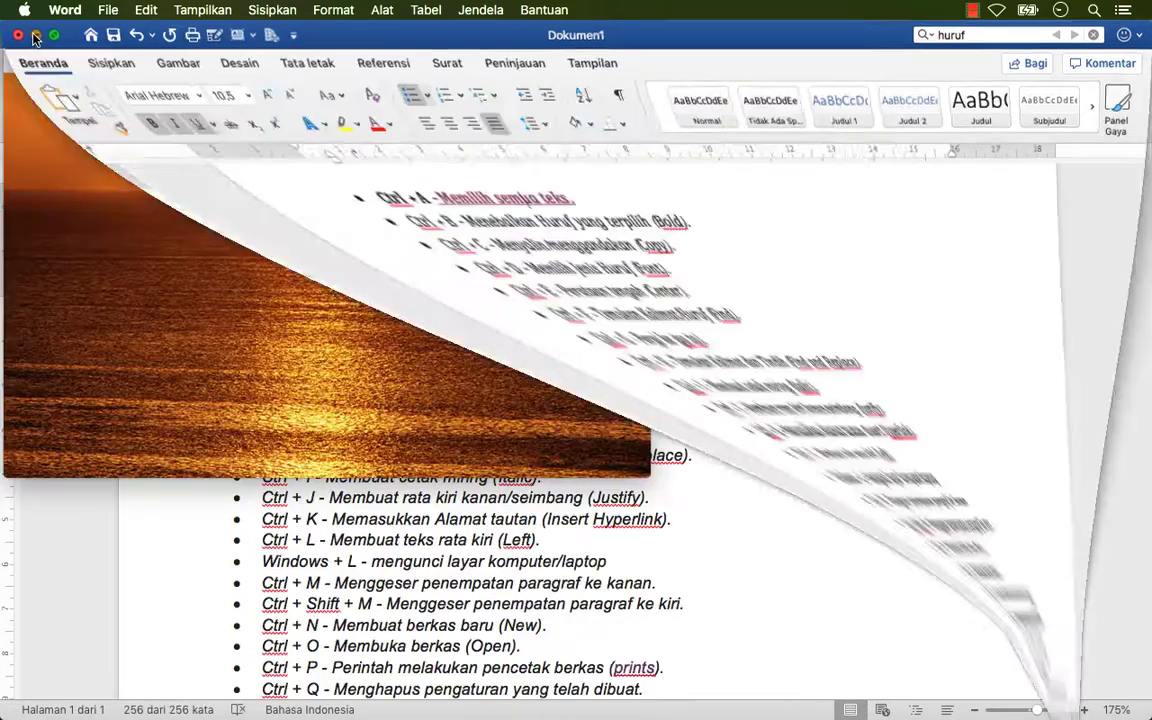
pyautogui.press('super+w')
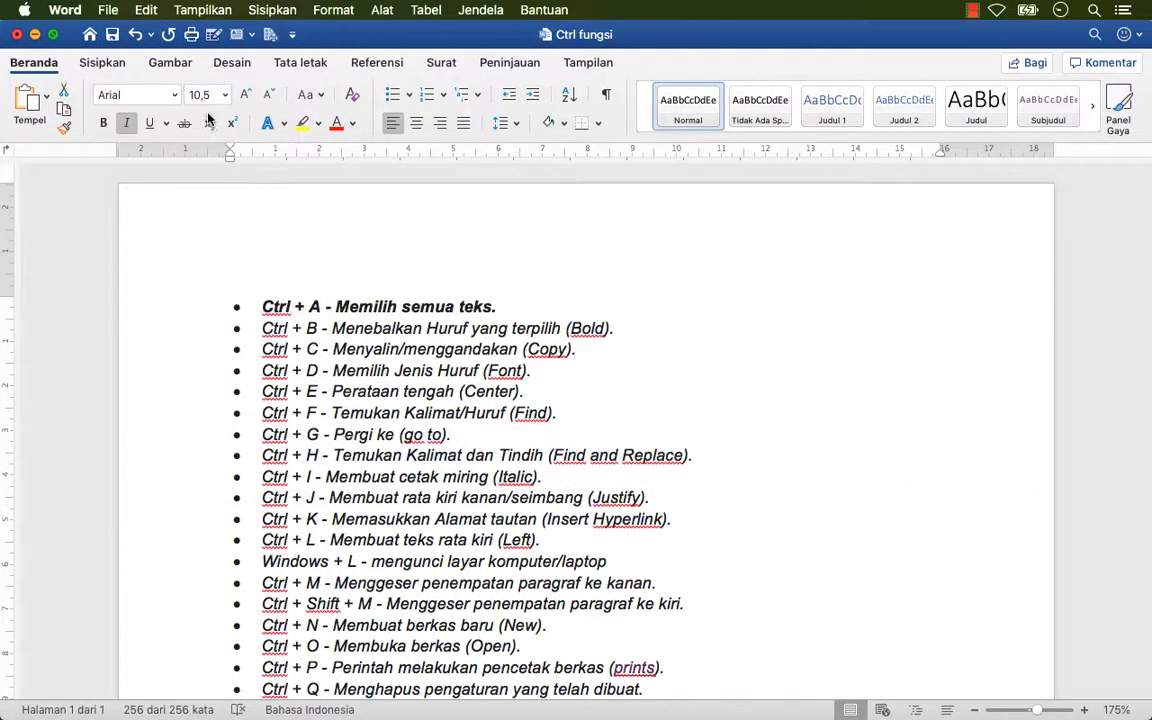
pyautogui.press('super+a')
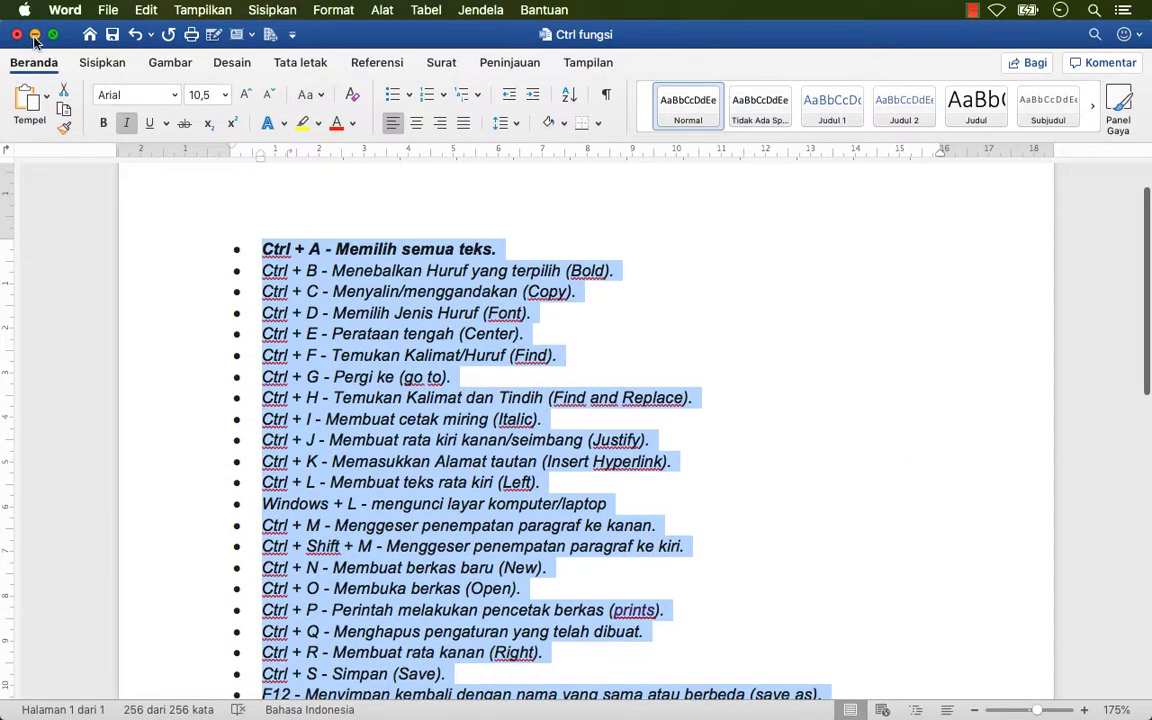
pyautogui.click(34, 34)
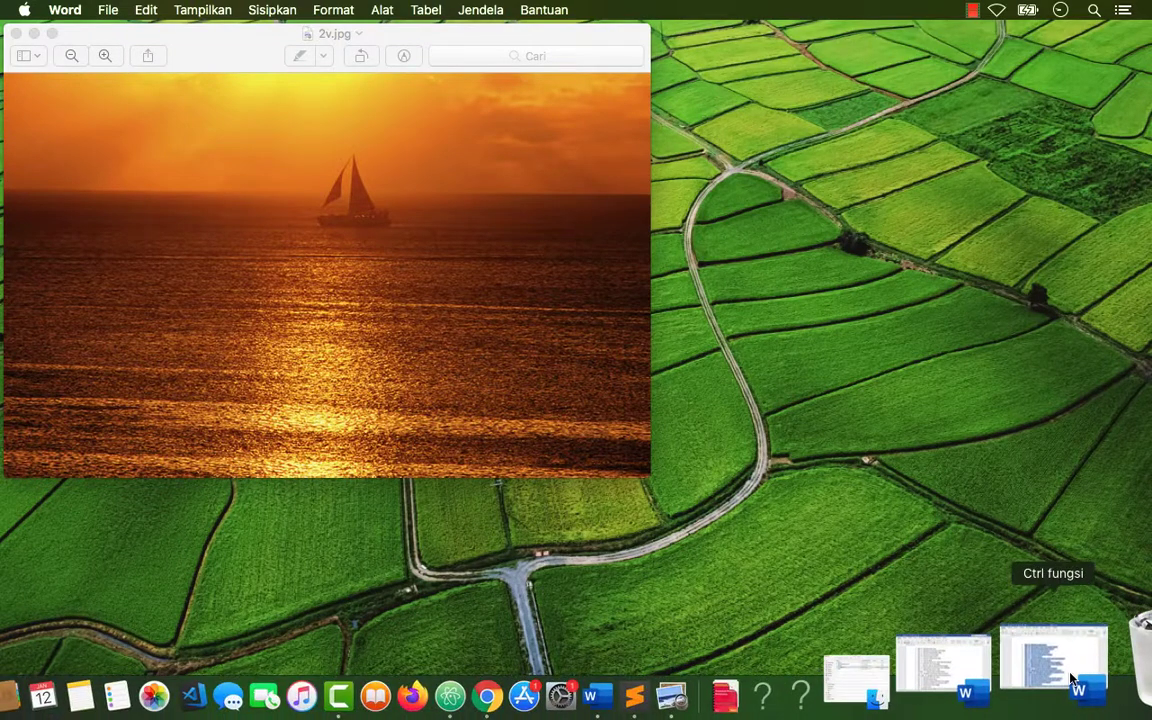
pyautogui.click(1072, 680)
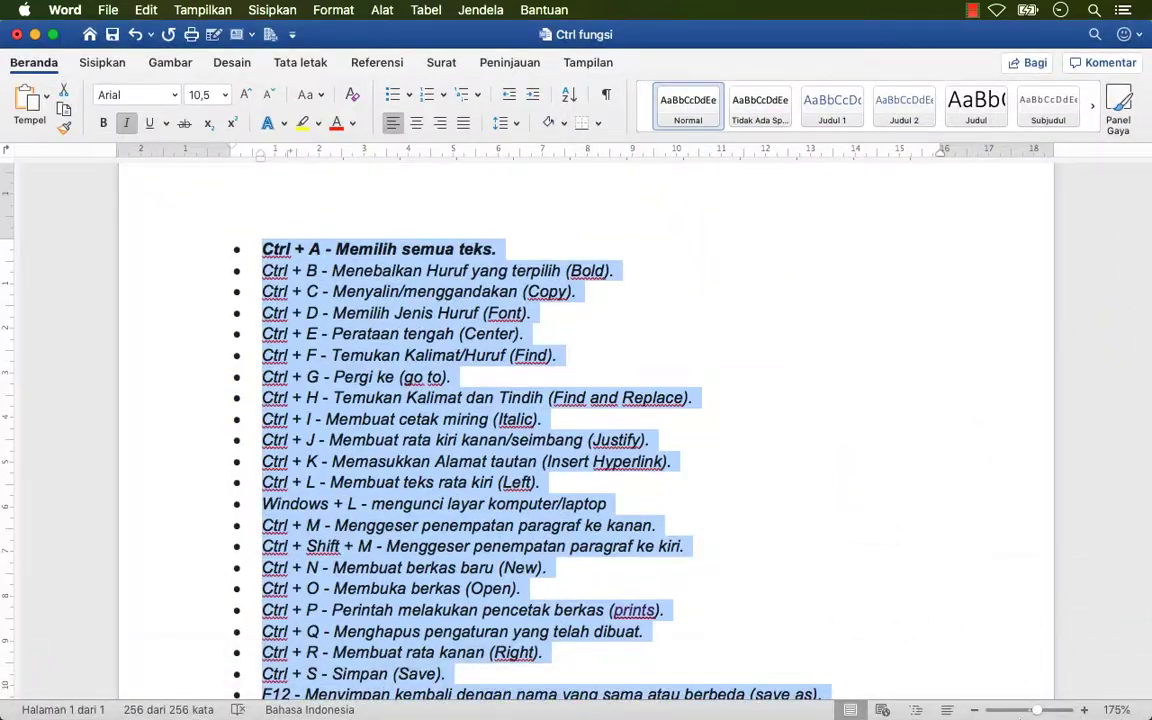
pyautogui.moveTo(964, 690)
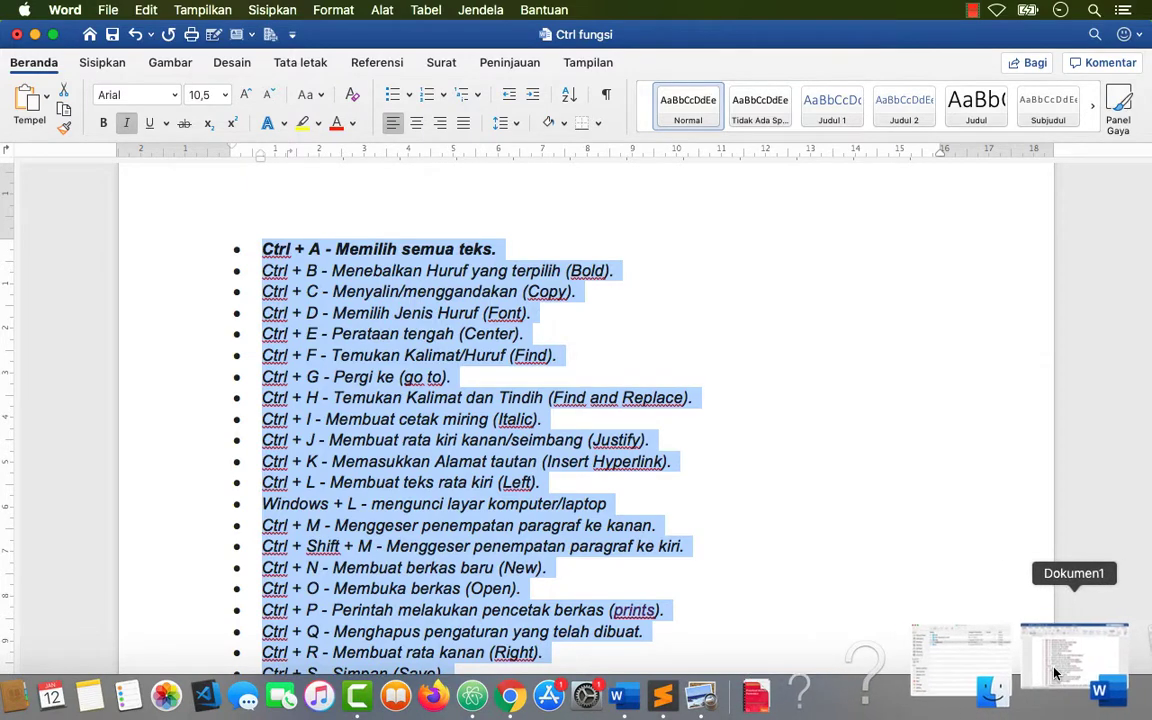
pyautogui.click(1050, 680)
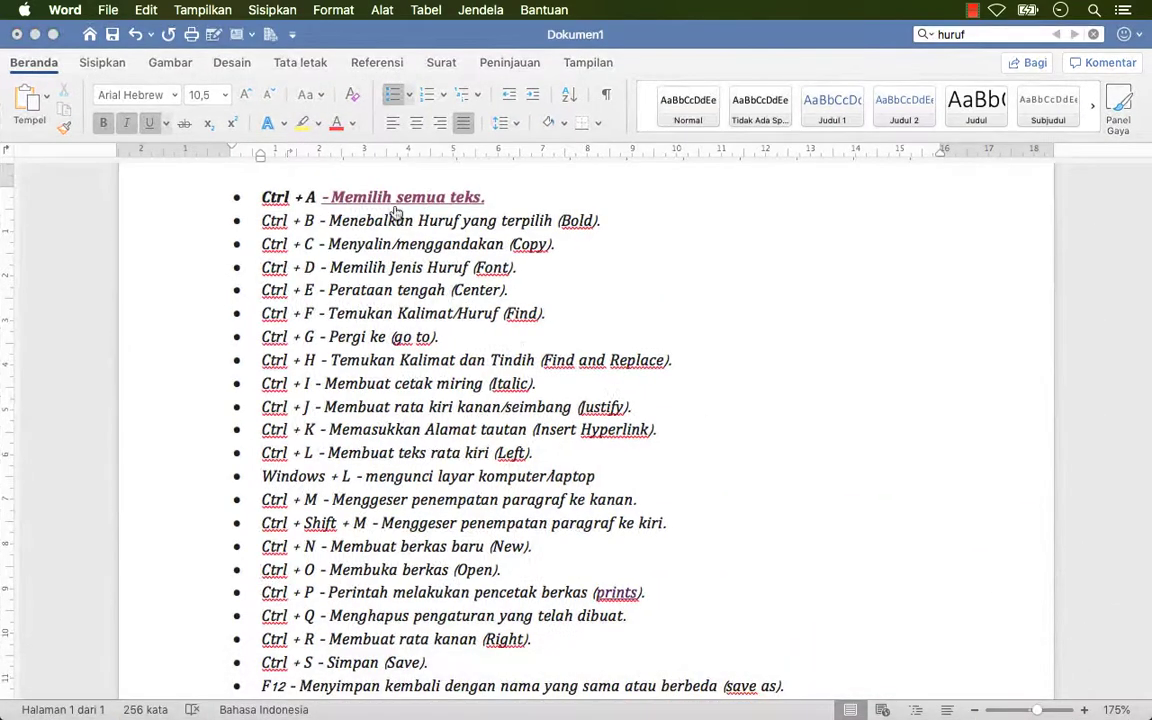
# Minimize Dokumen1 and the picture, then select the entire Ctrl fungsi shortcut list
pyautogui.click(391, 204)
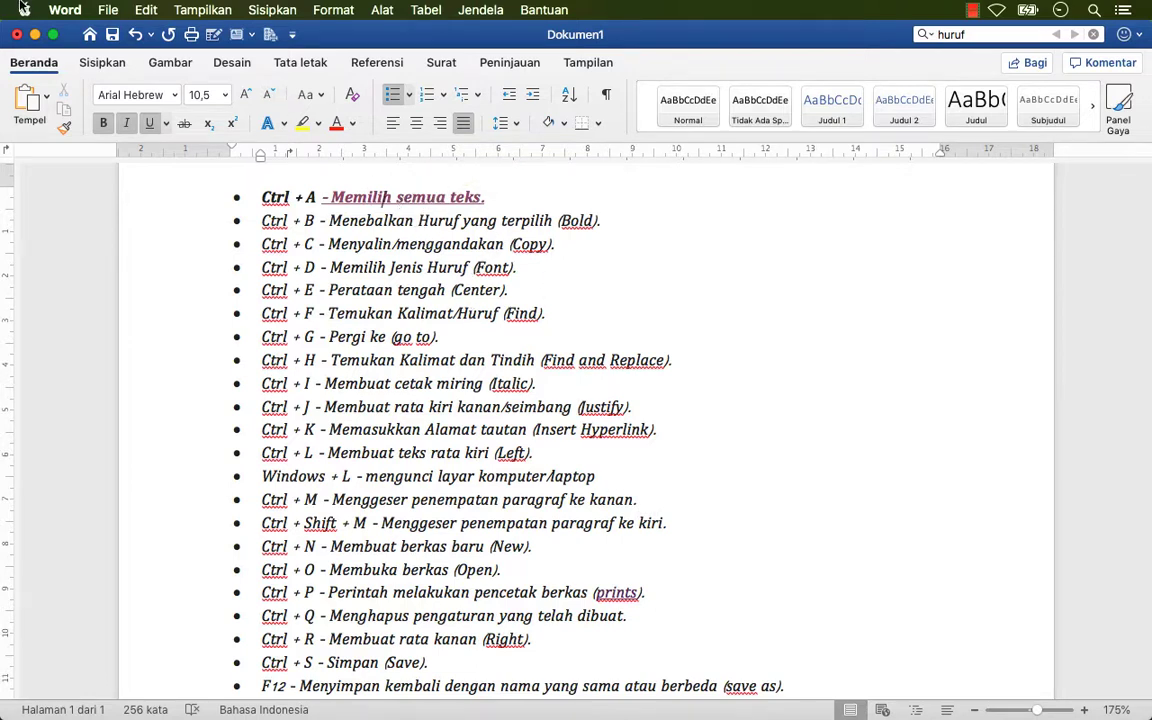
pyautogui.click(35, 35)
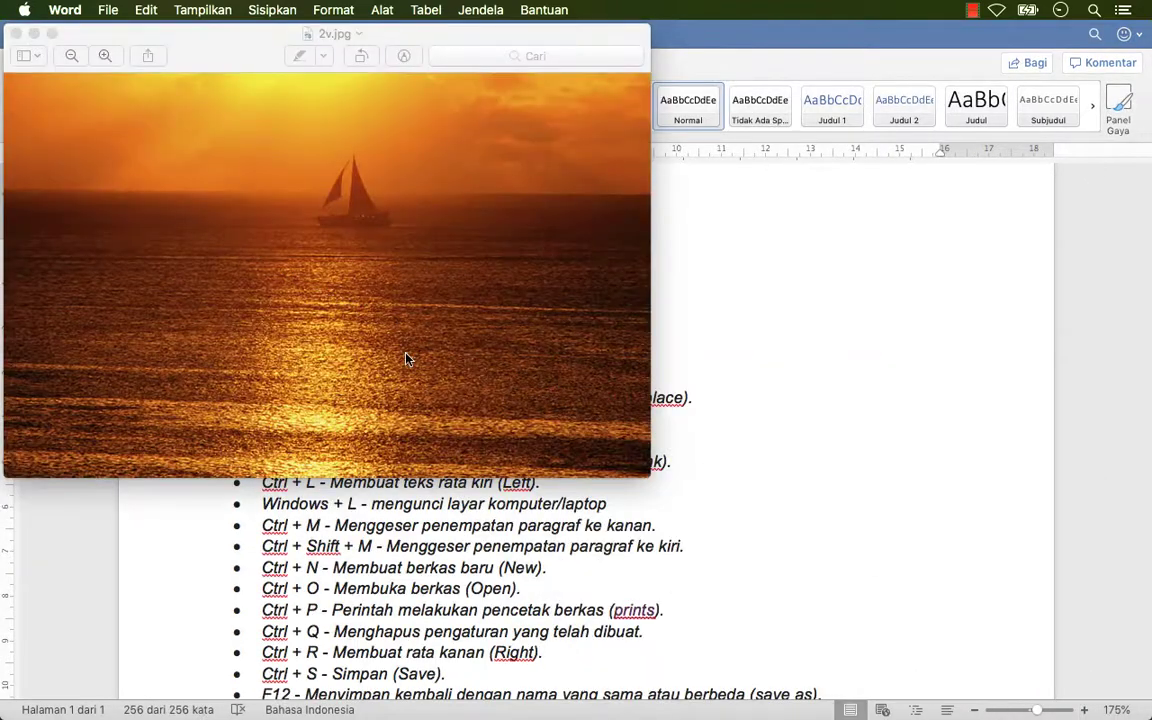
pyautogui.click(33, 36)
pyautogui.press('super+a')
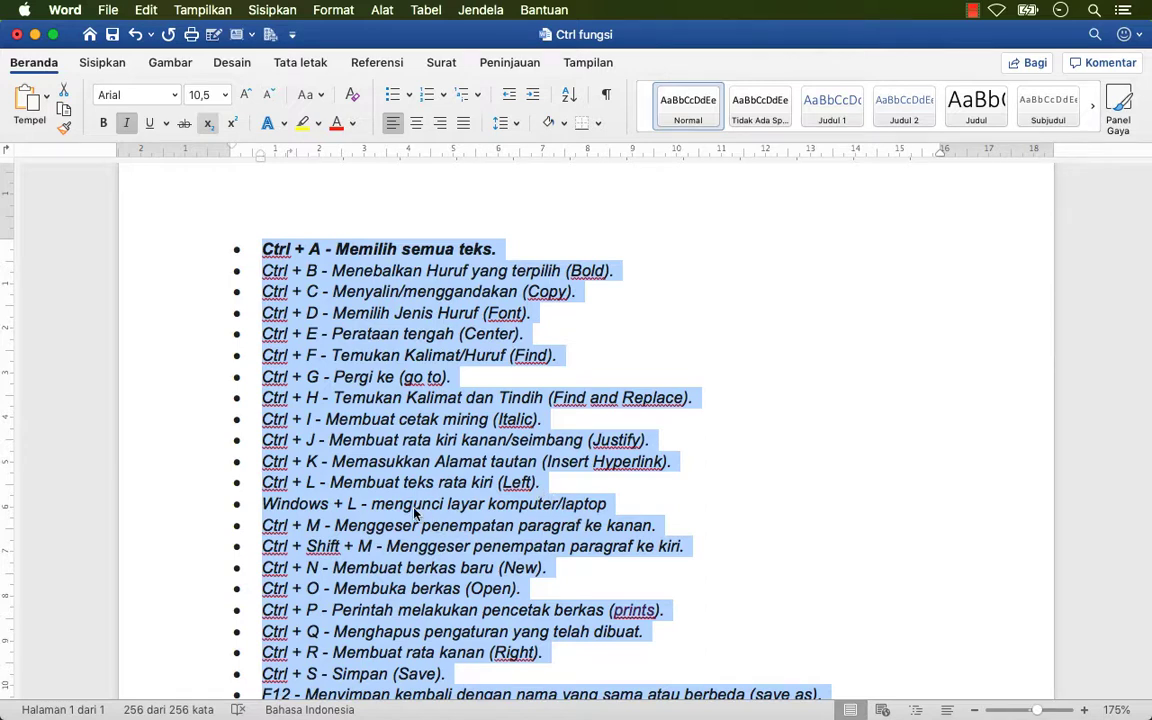
# Toggle the whole list between right, left and justified alignment, then minimize Ctrl fungsi with Cmd+M
pyautogui.press('super+j')
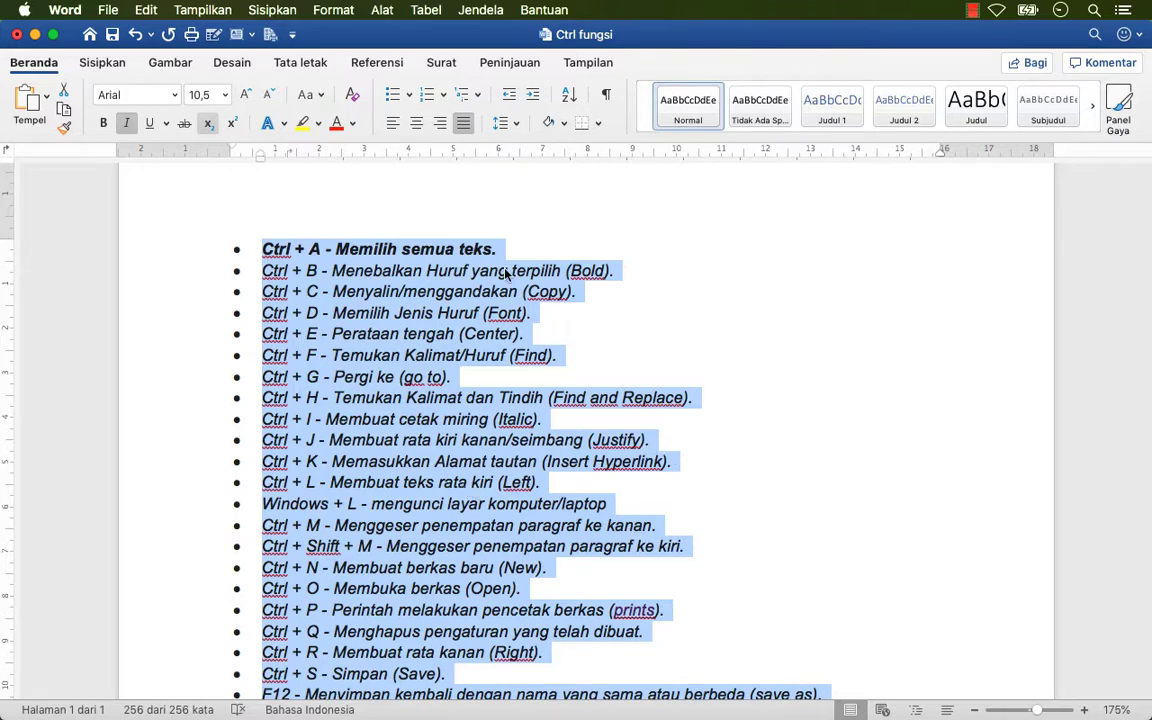
pyautogui.click(441, 122)
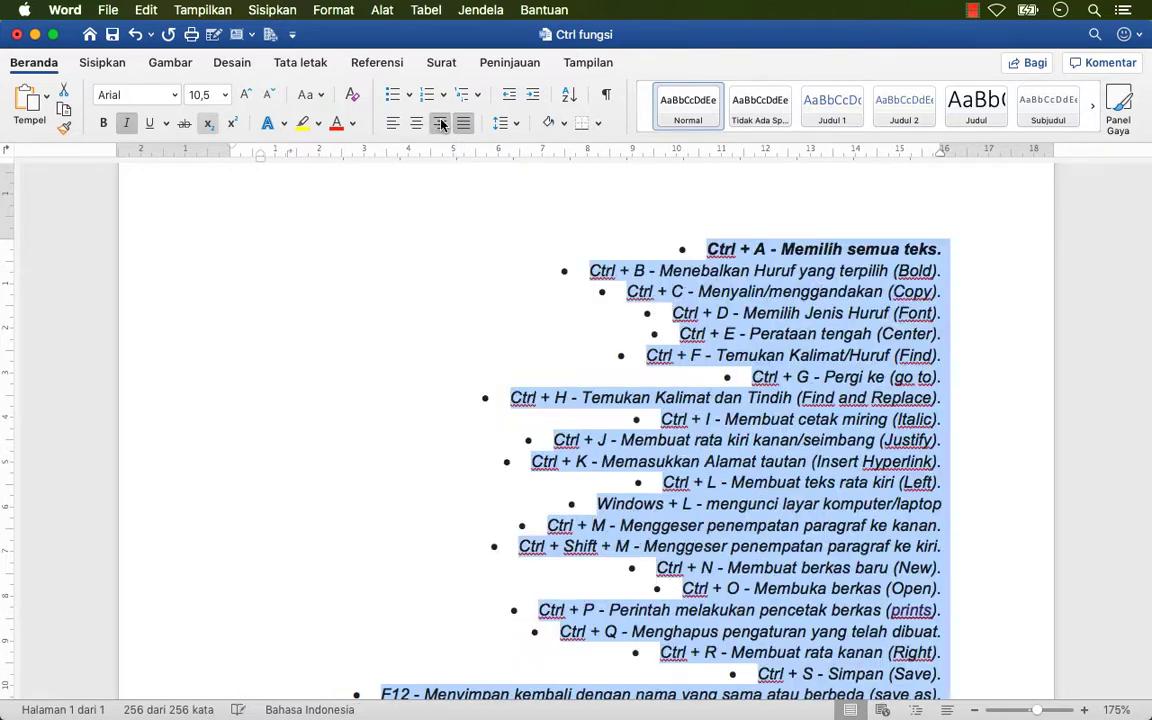
pyautogui.click(466, 123)
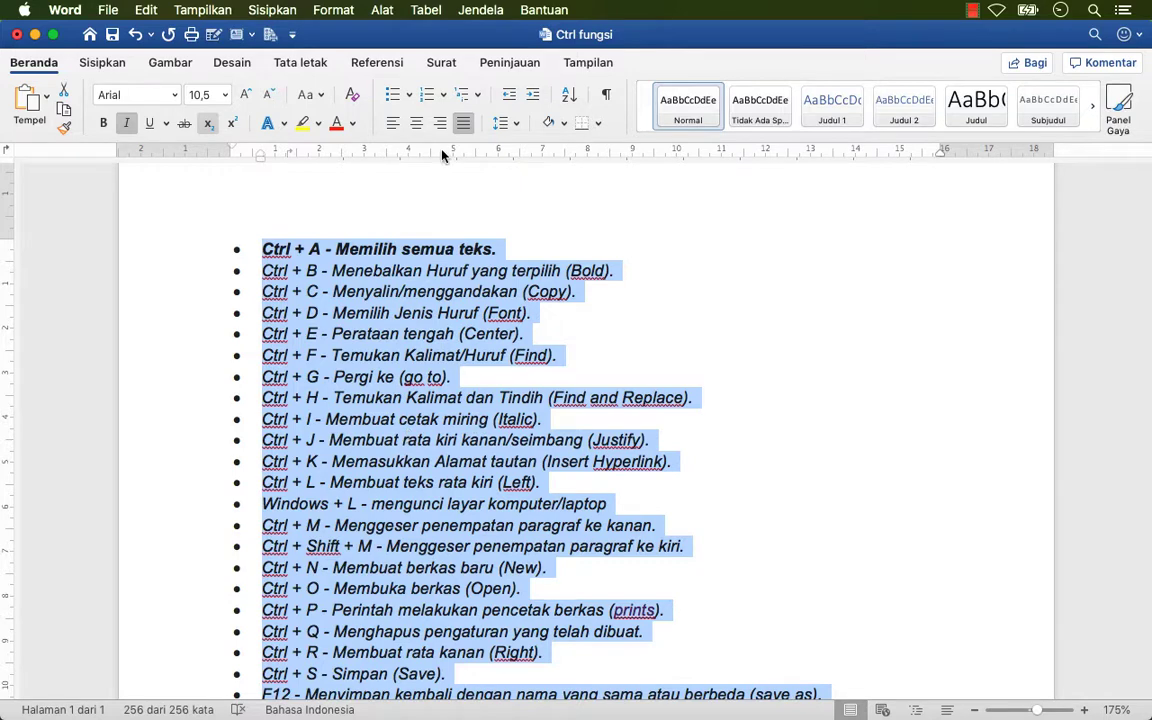
pyautogui.click(441, 121)
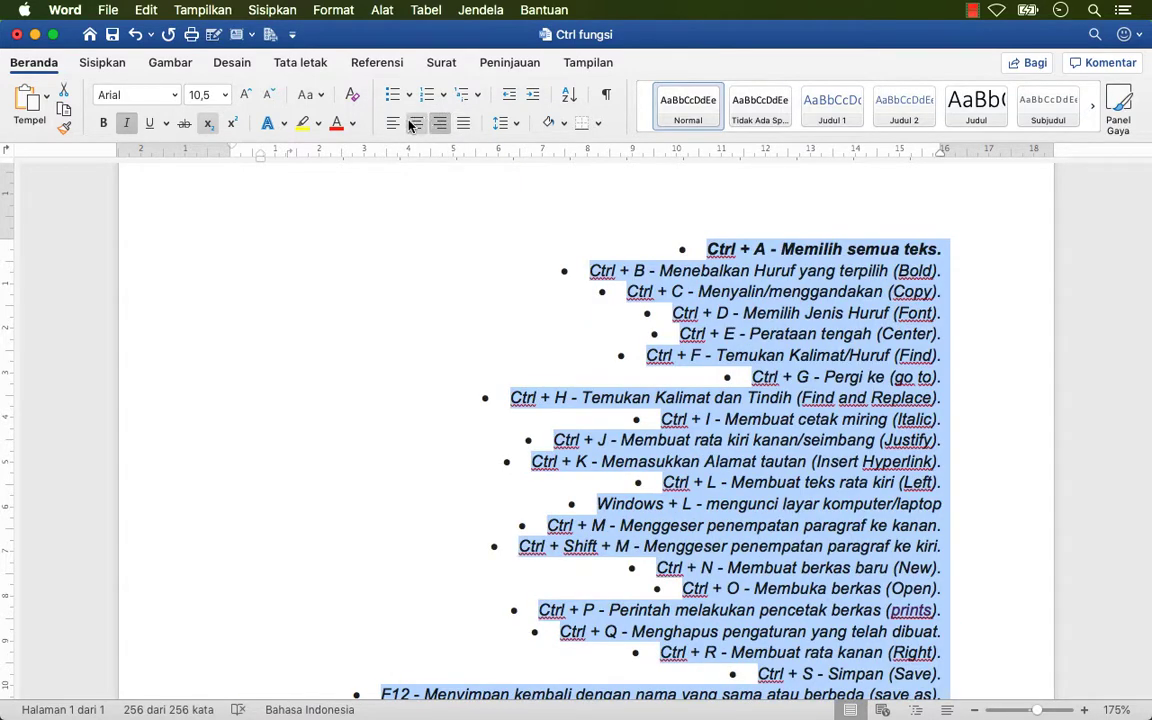
pyautogui.press('super+l')
pyautogui.press('super+j')
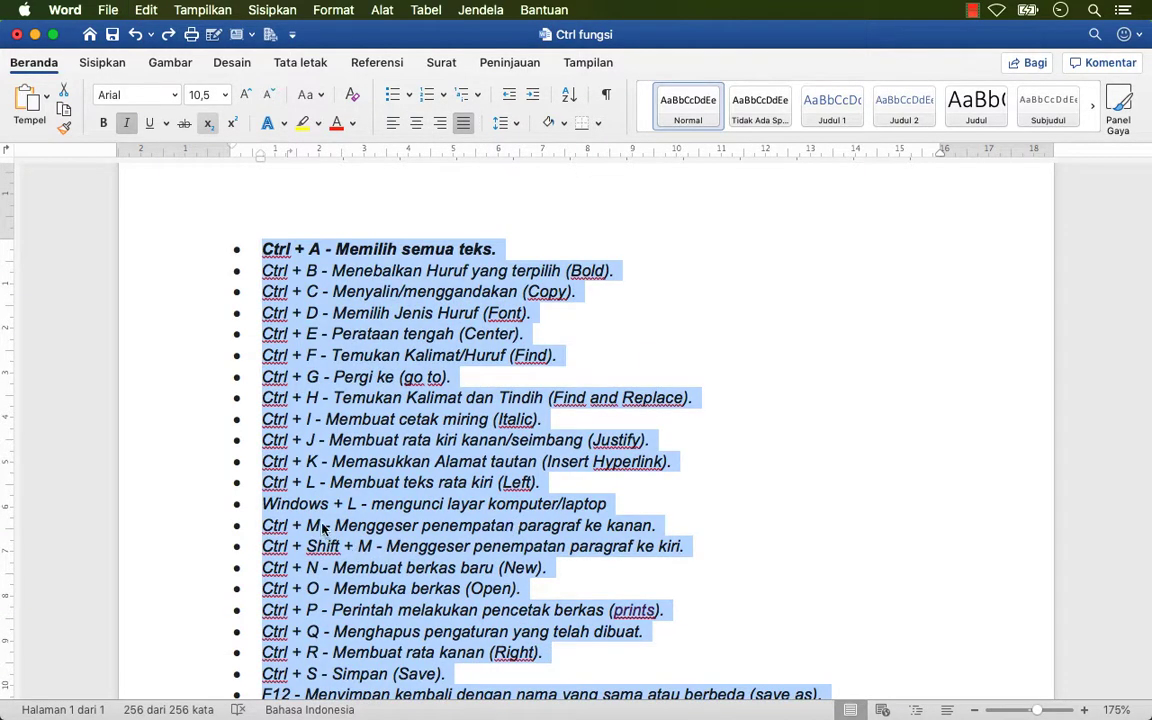
pyautogui.press('super+m')
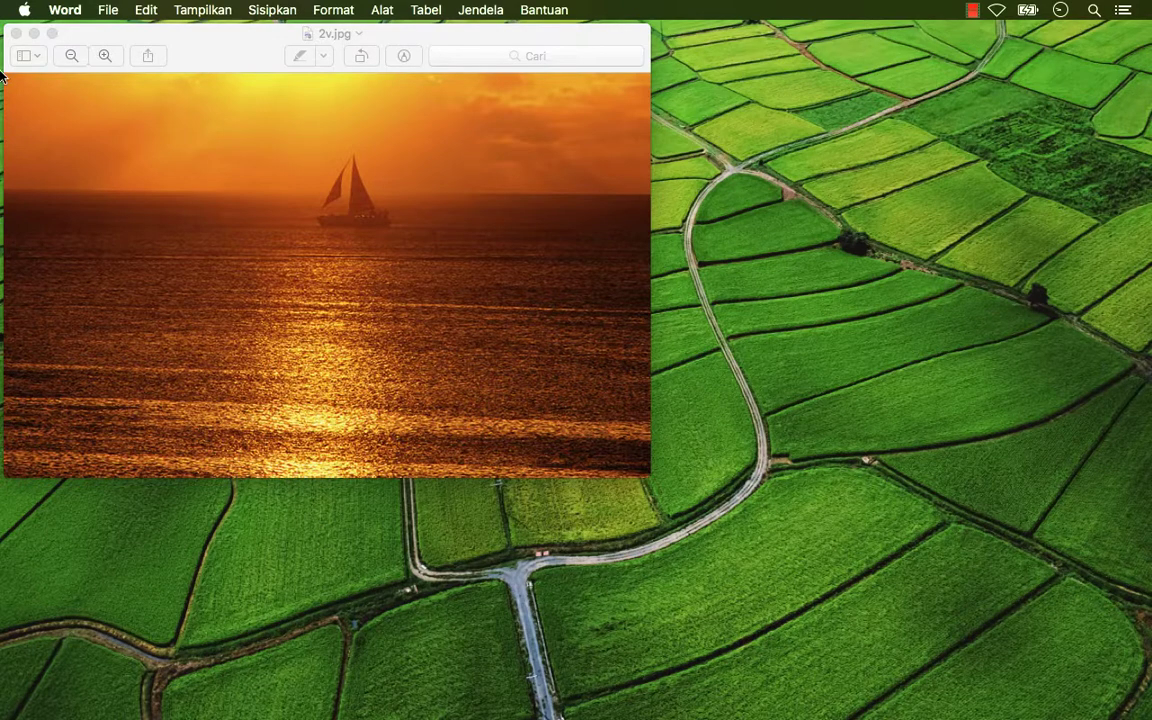
# Close the 2v.jpg Preview window and restore the Ctrl fungsi document from the Dock
pyautogui.click(17, 35)
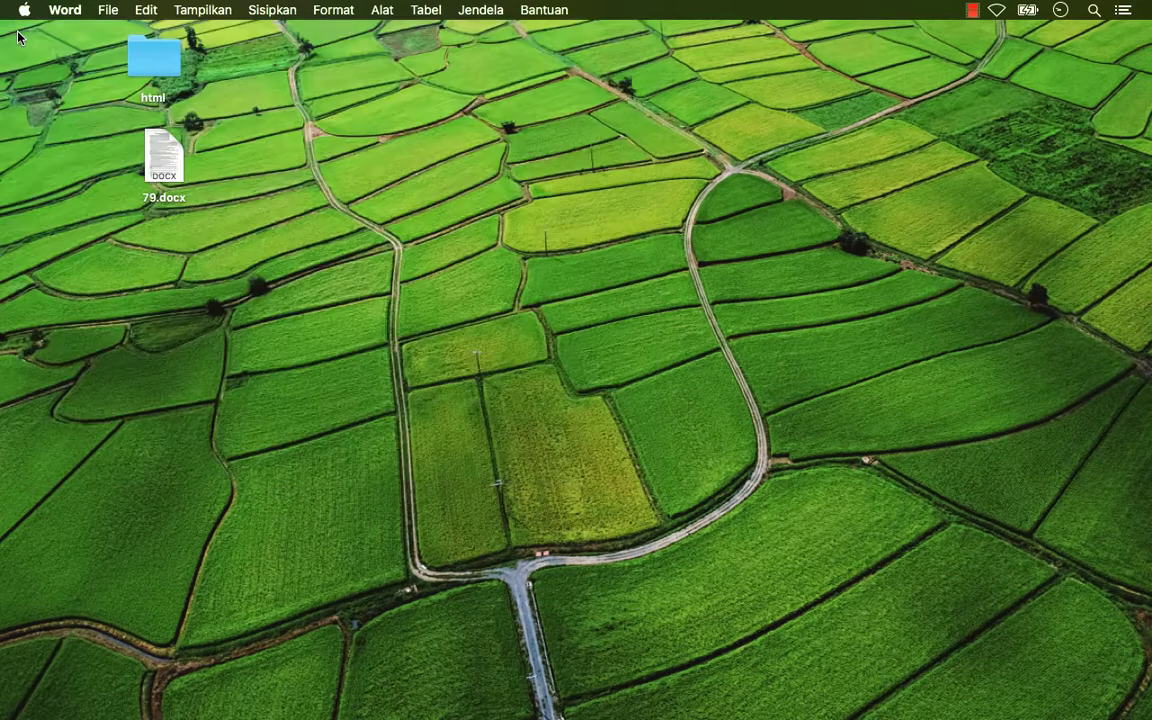
pyautogui.moveTo(1097, 700)
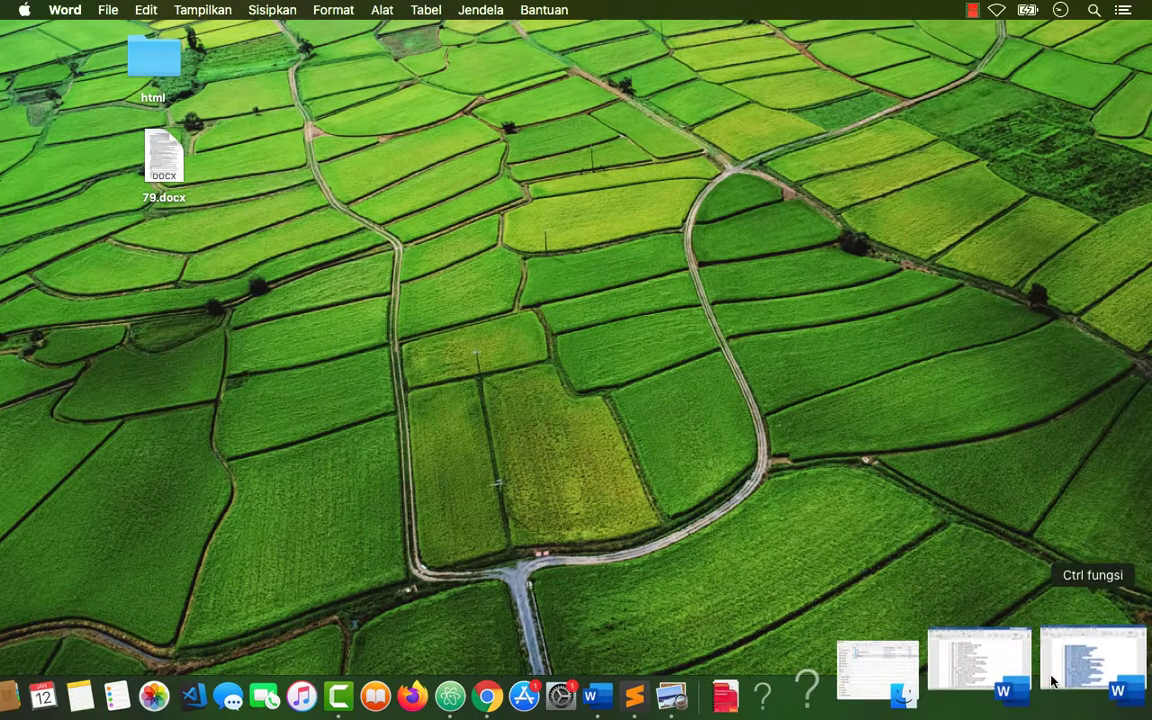
pyautogui.click(1052, 681)
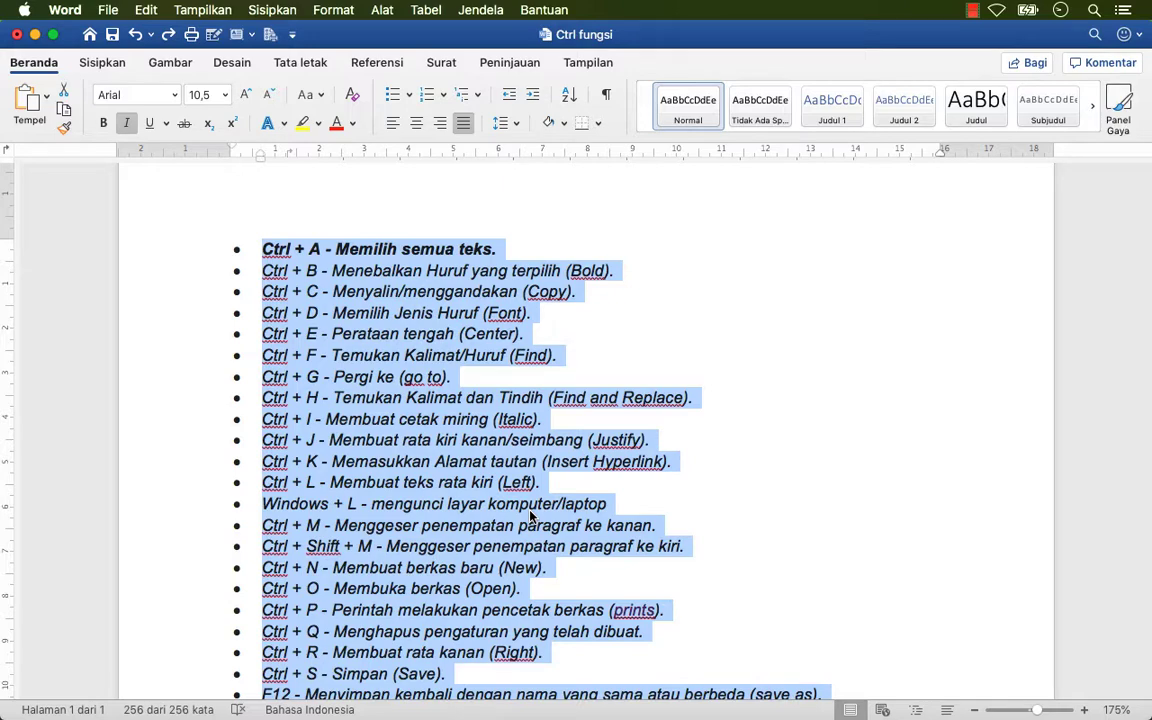
# Open a new blank Dokumen2 with Cmd+N
pyautogui.press('super+m')
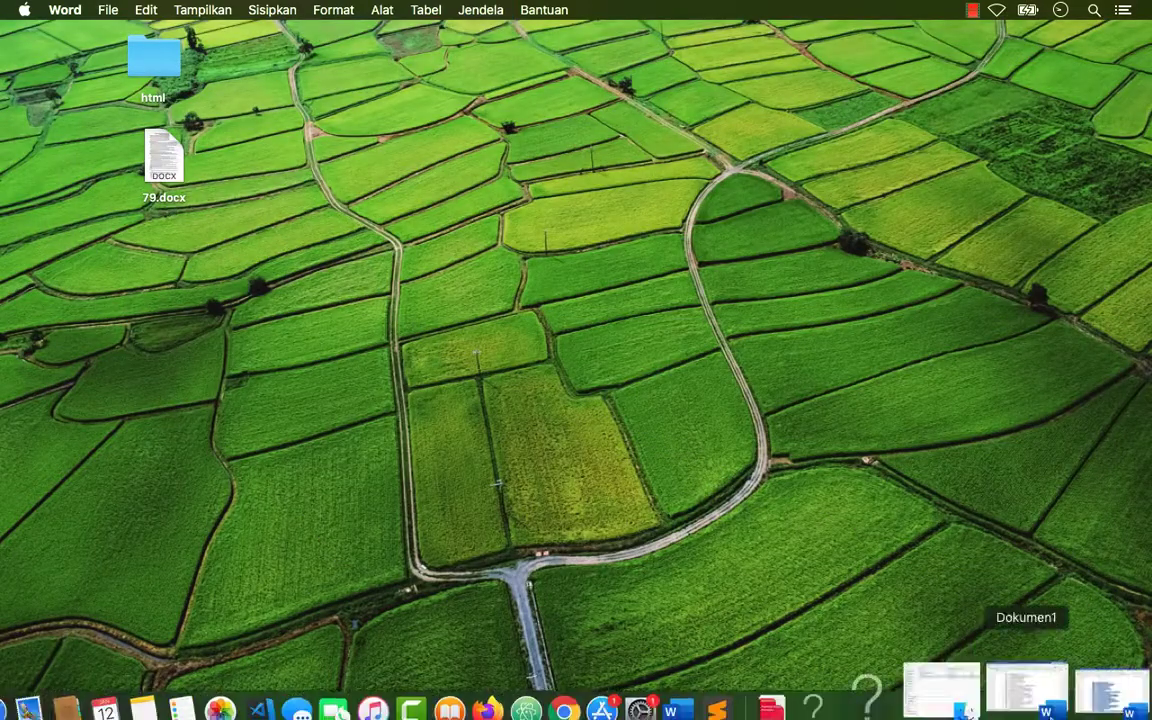
pyautogui.click(1050, 685)
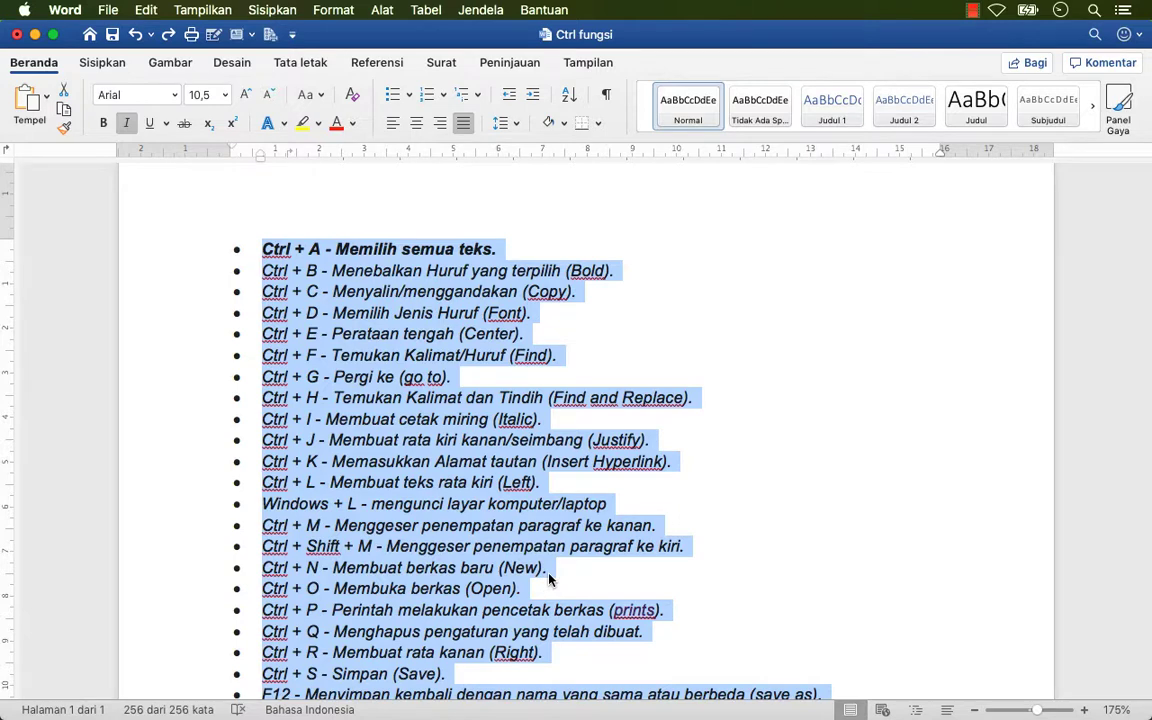
pyautogui.press('super+n')
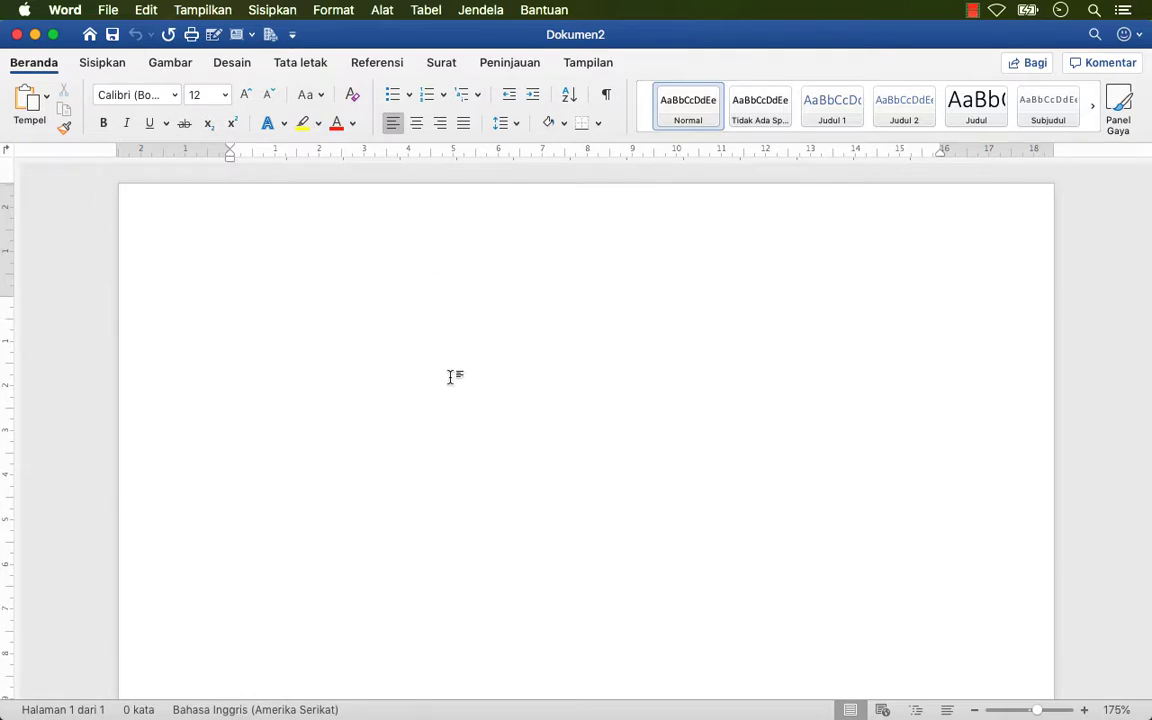
# Close the empty Dokumen2 window, returning to Ctrl fungsi
pyautogui.press('super+alt+2')
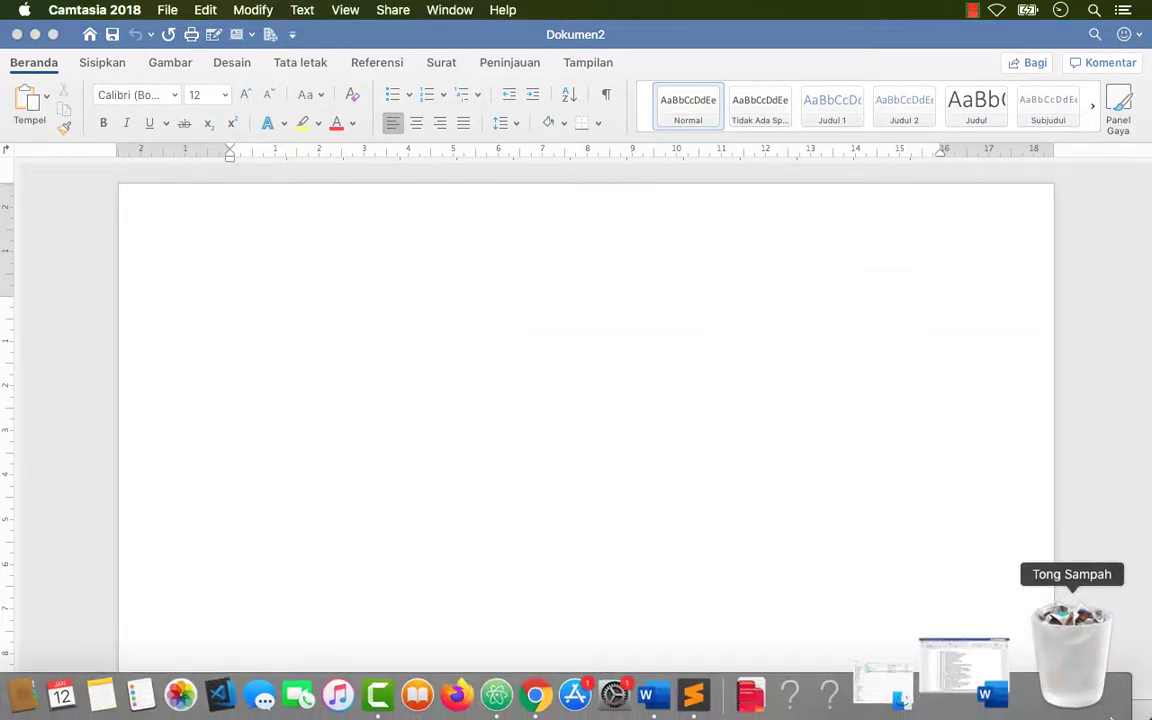
pyautogui.click(18, 35)
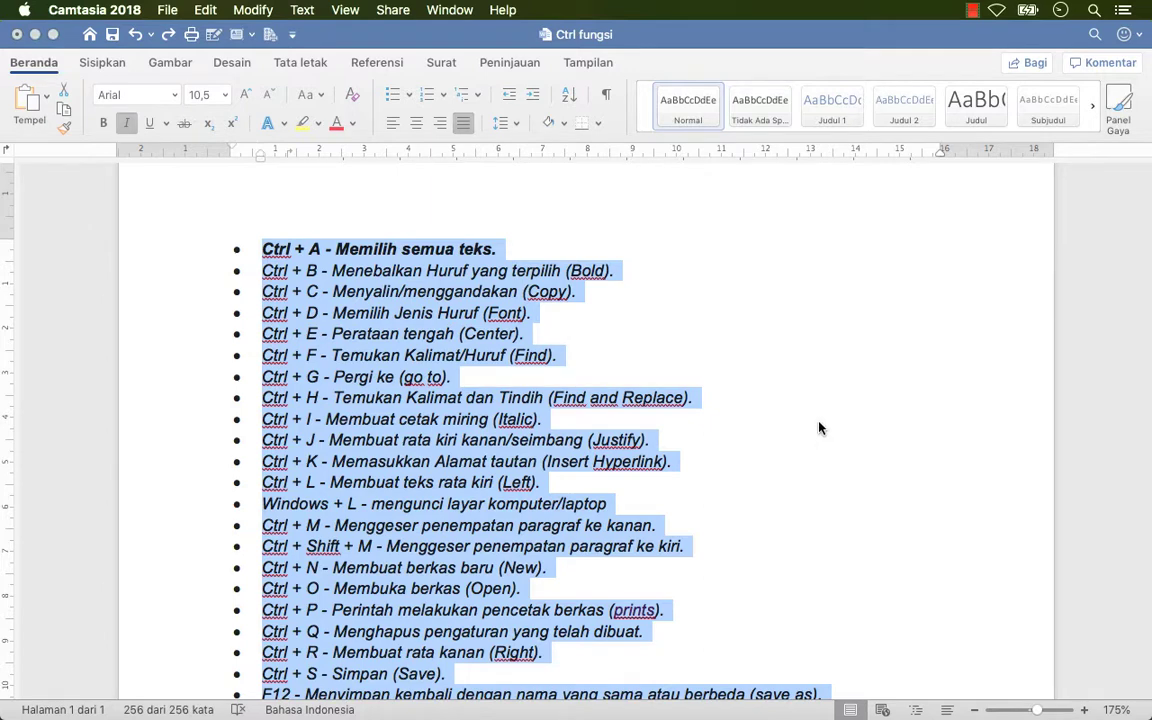
pyautogui.press('super+s')
pyautogui.press('super+o')
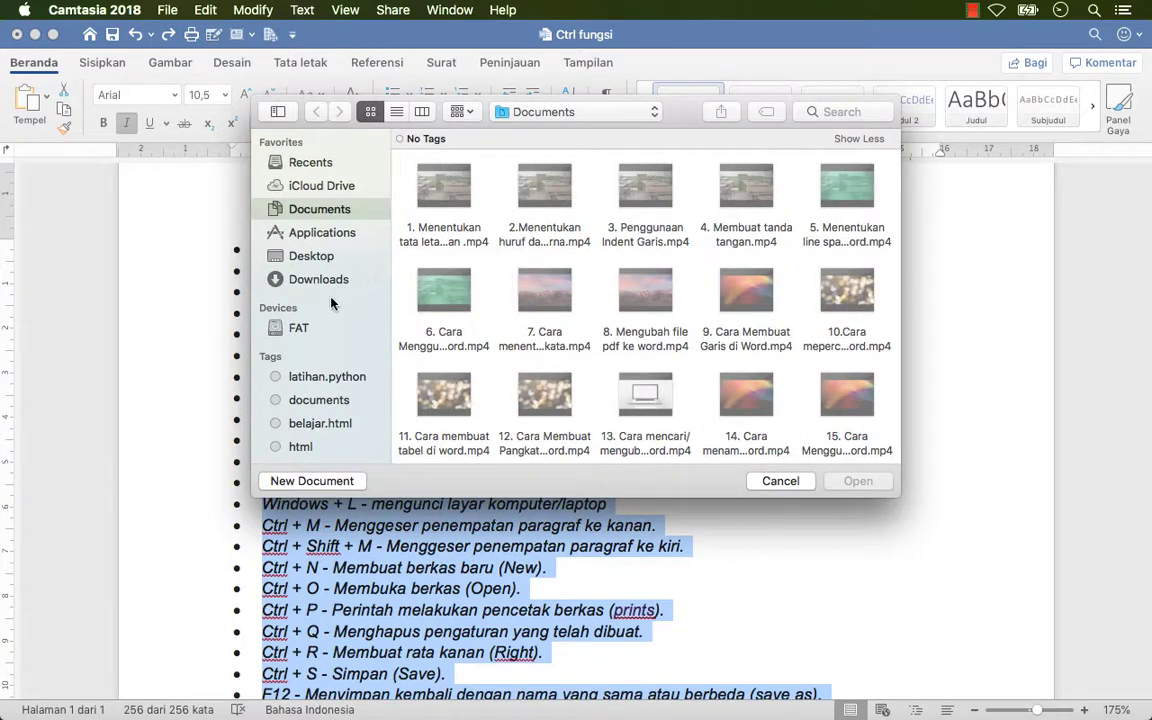
pyautogui.click(866, 441)
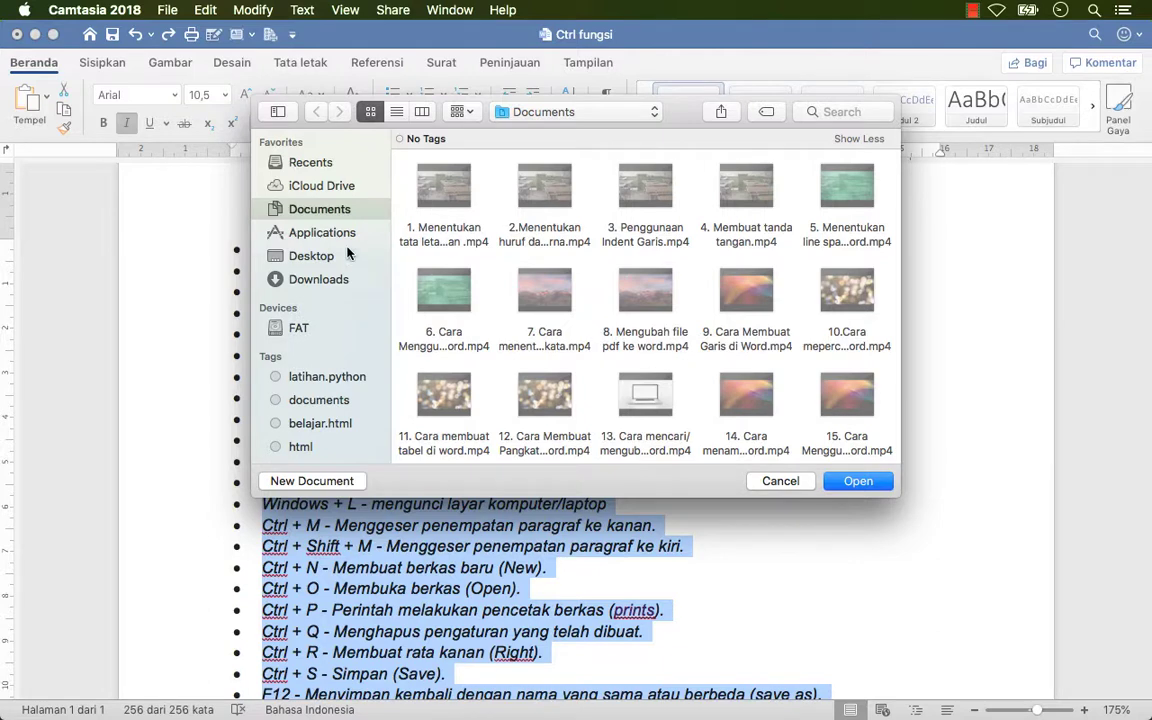
pyautogui.click(310, 284)
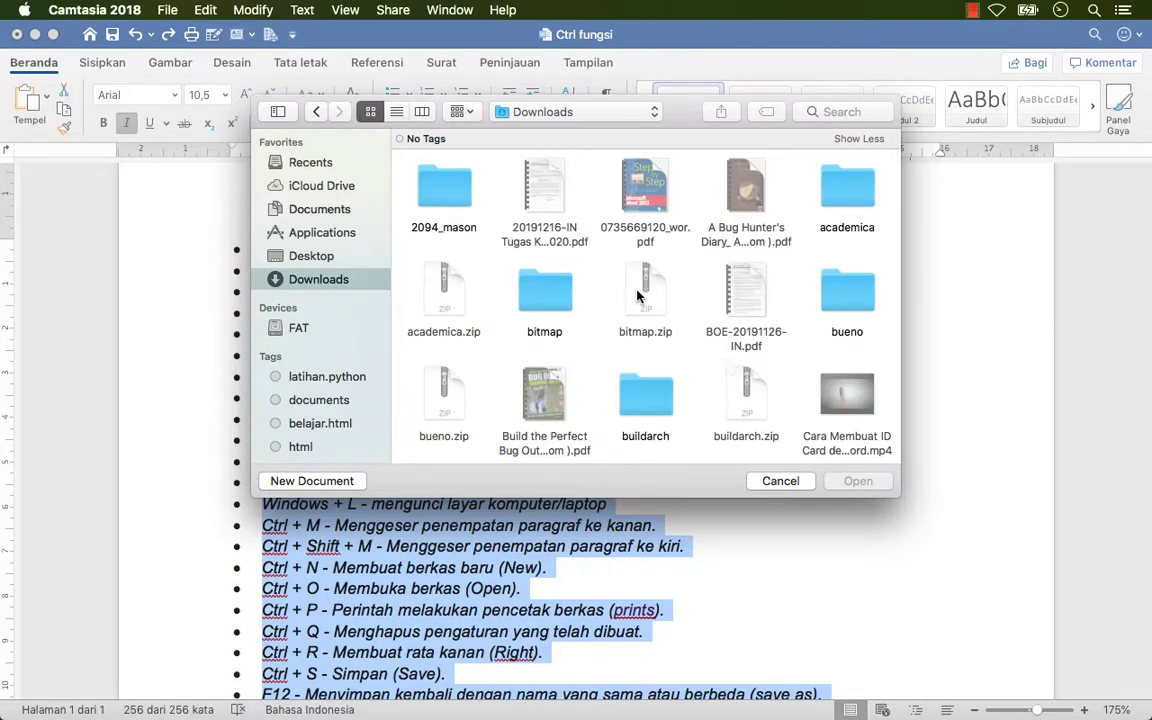
pyautogui.click(782, 482)
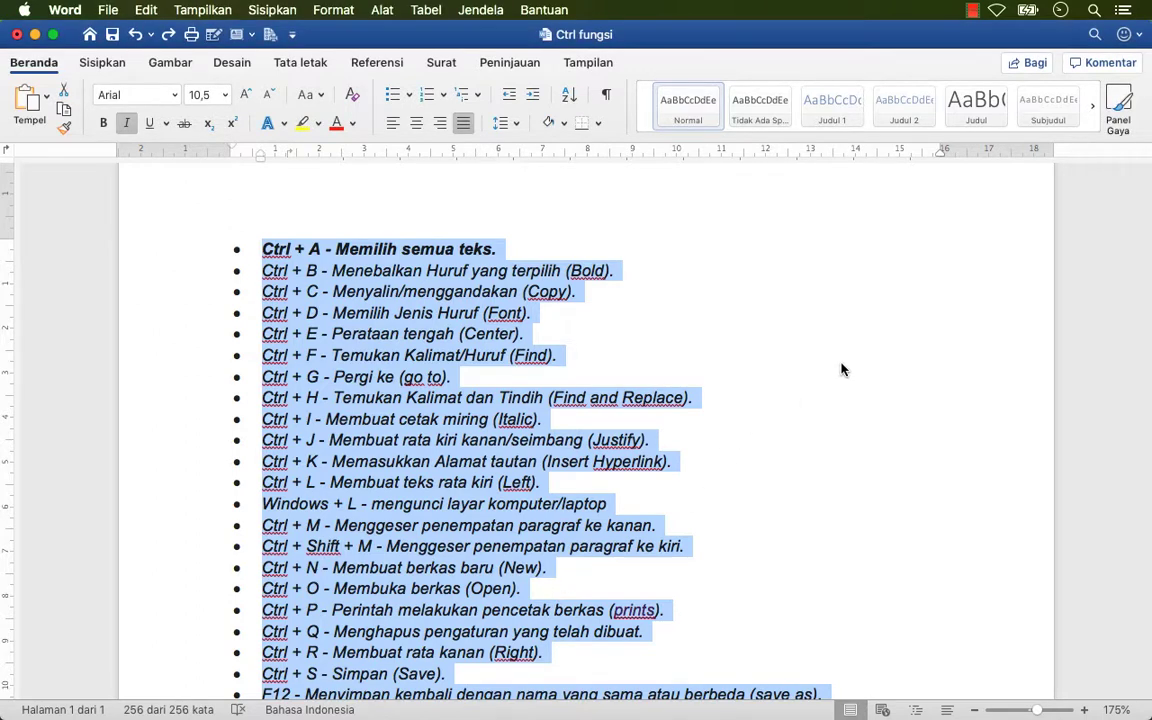
pyautogui.press('super+s')
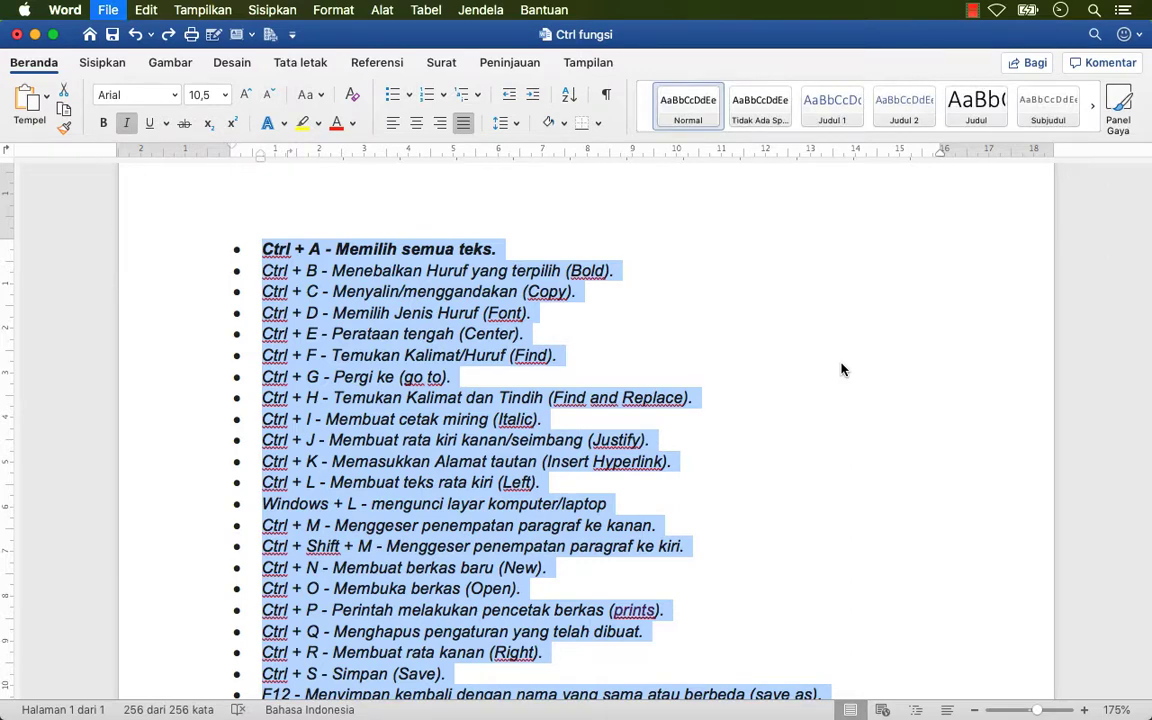
pyautogui.press('super+p')
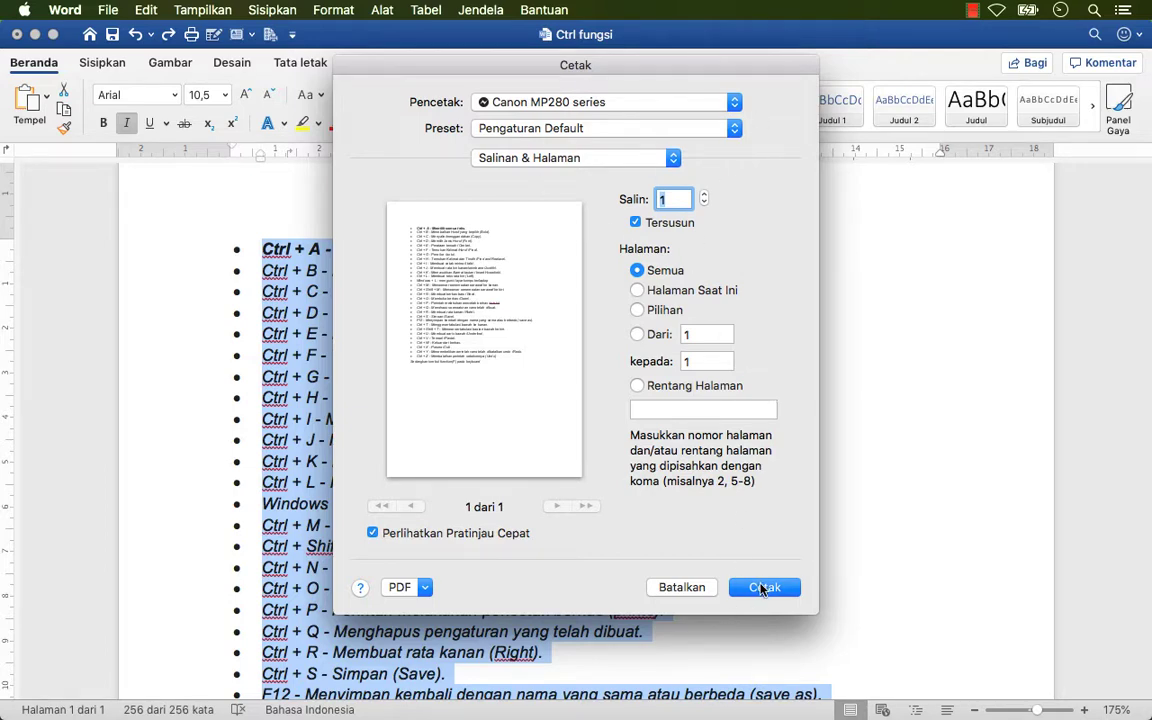
pyautogui.click(691, 591)
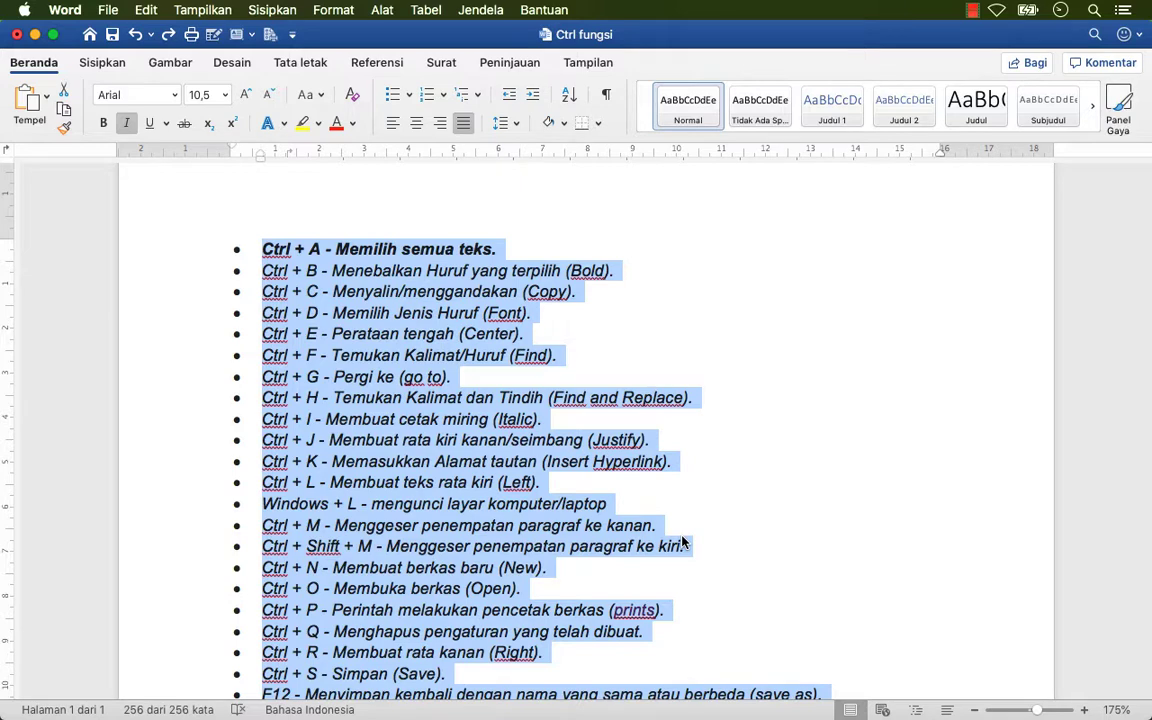
# Cancel the Cmd+Q quit with Batalkan, then place the cursor after the (Underline). line
pyautogui.press('super+q')
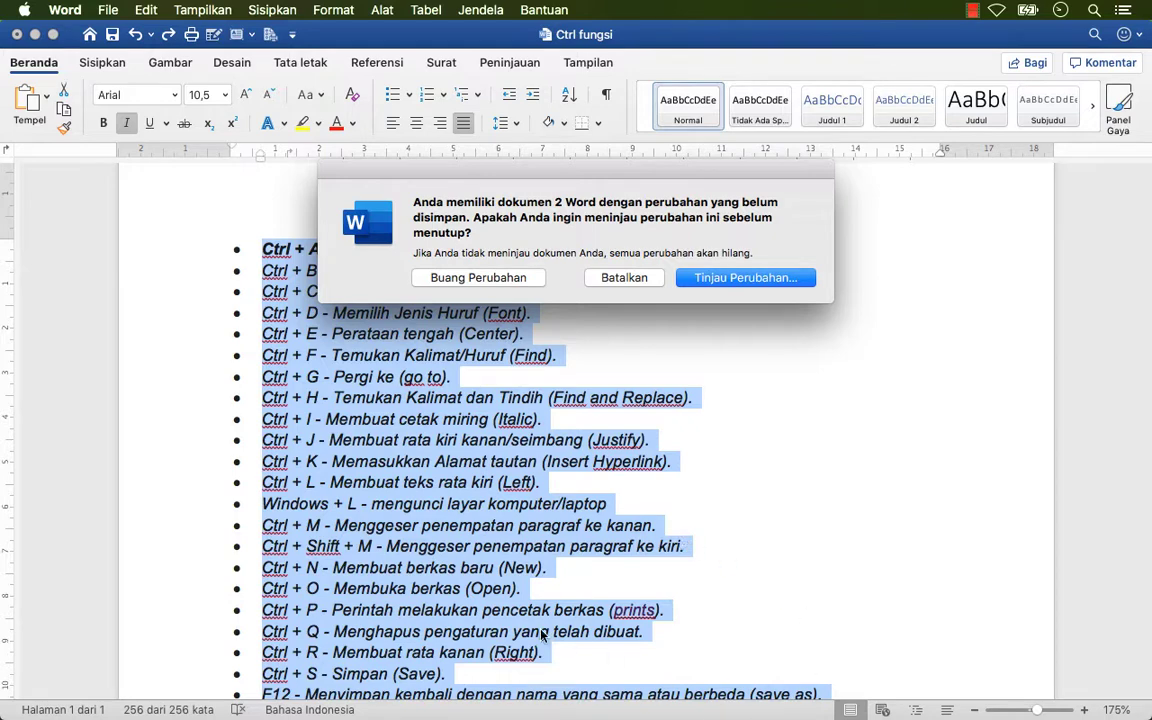
pyautogui.click(635, 279)
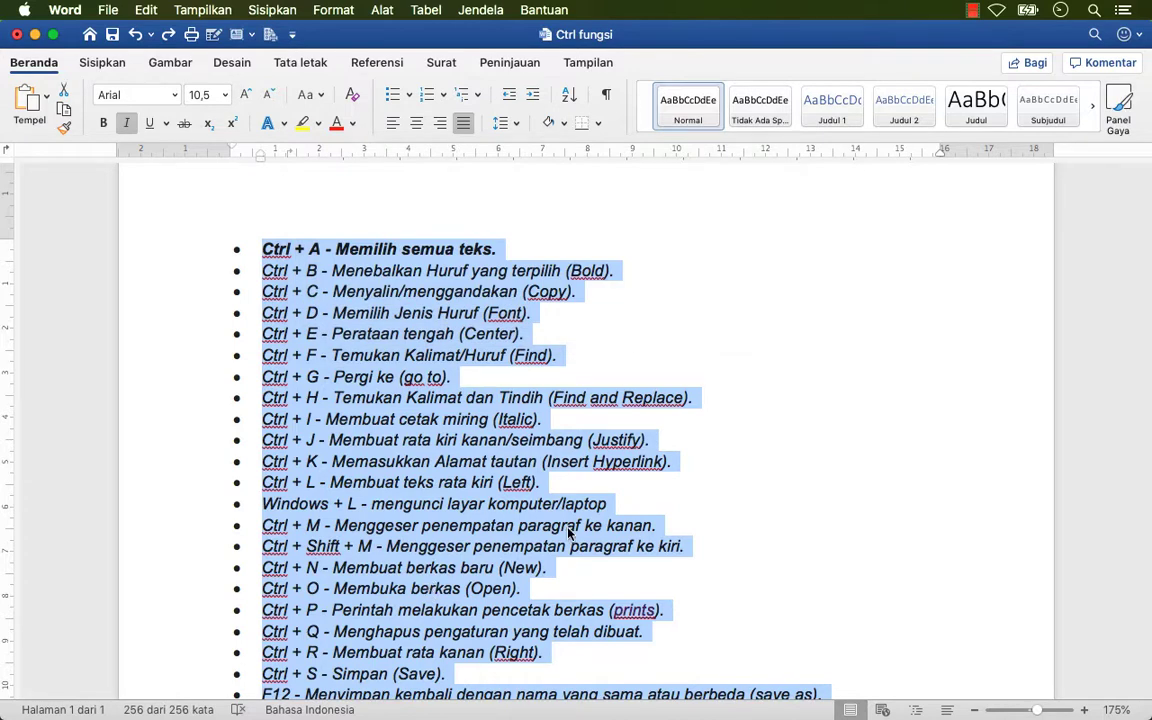
pyautogui.press('Down')
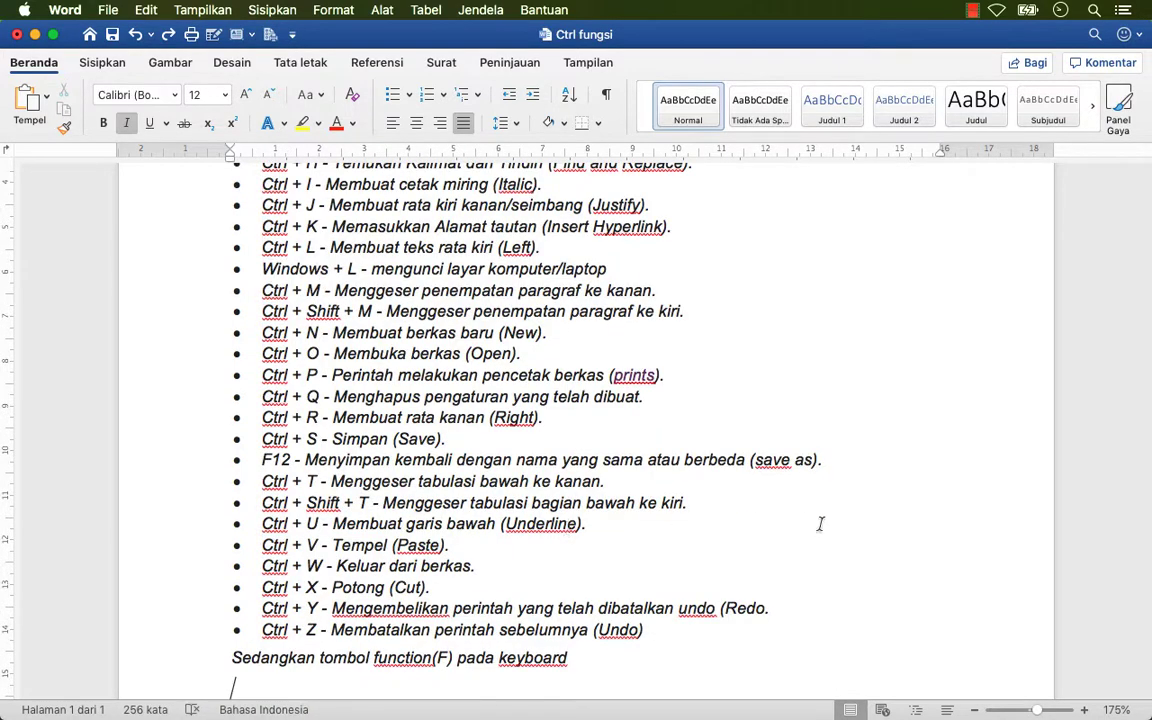
pyautogui.click(820, 524)
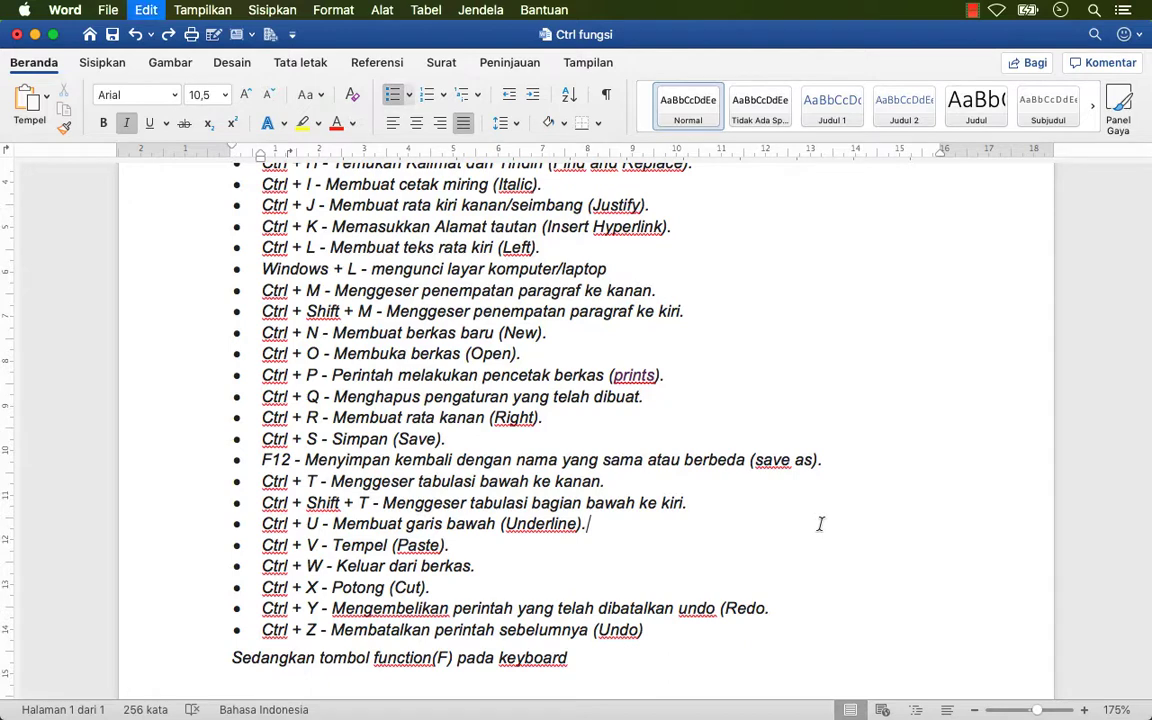
# Select the whole Ctrl fungsi document, right-align it with Cmd+R, and save
pyautogui.press('super+a')
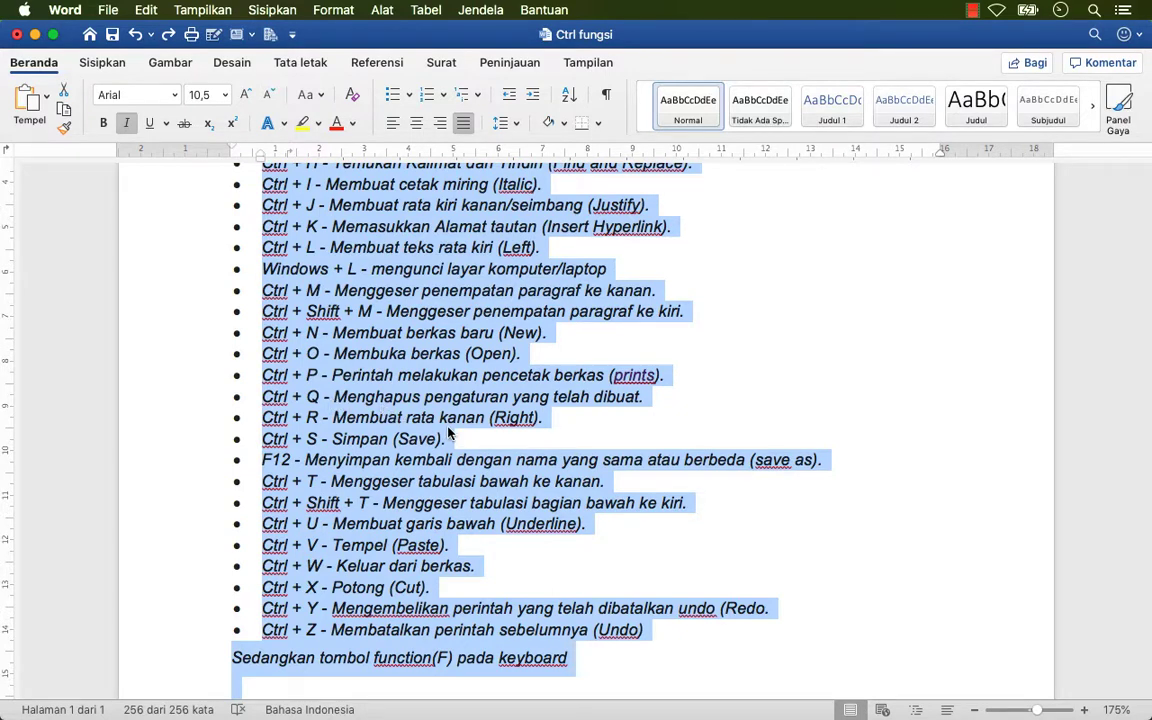
pyautogui.press('super+r')
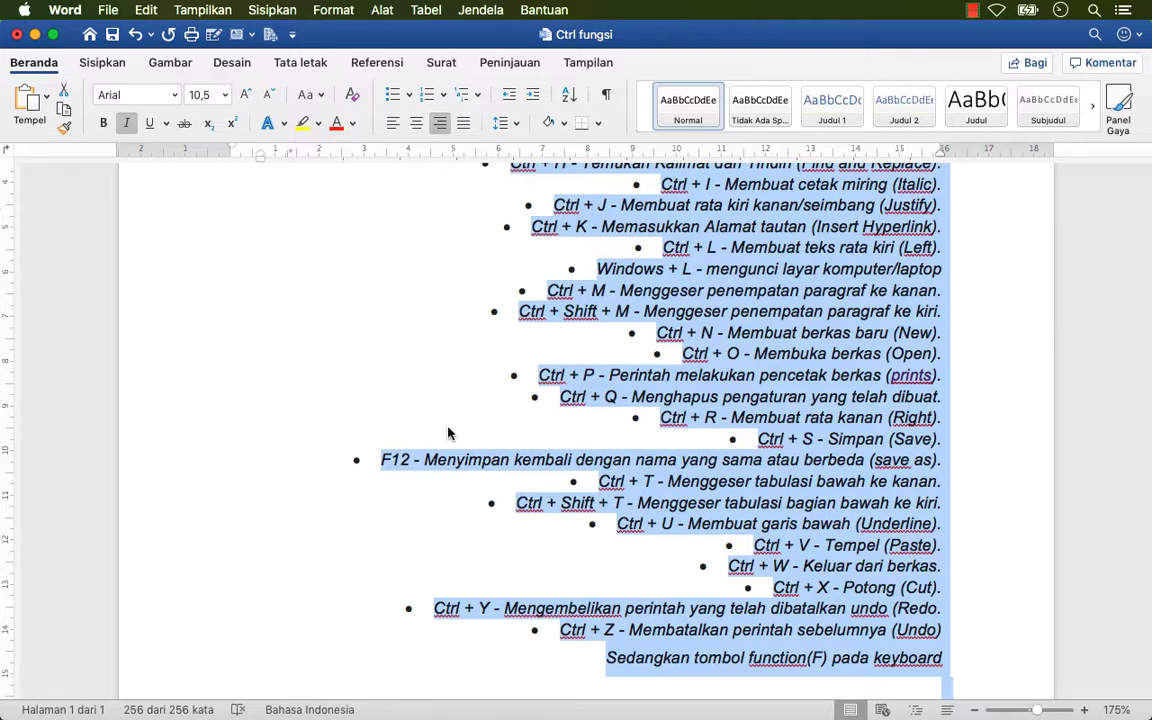
pyautogui.press('super+s')
# Restore Dokumen1 and save it in the html folder under the name 'Pennggunaan Ctrl'
pyautogui.moveTo(975, 700)
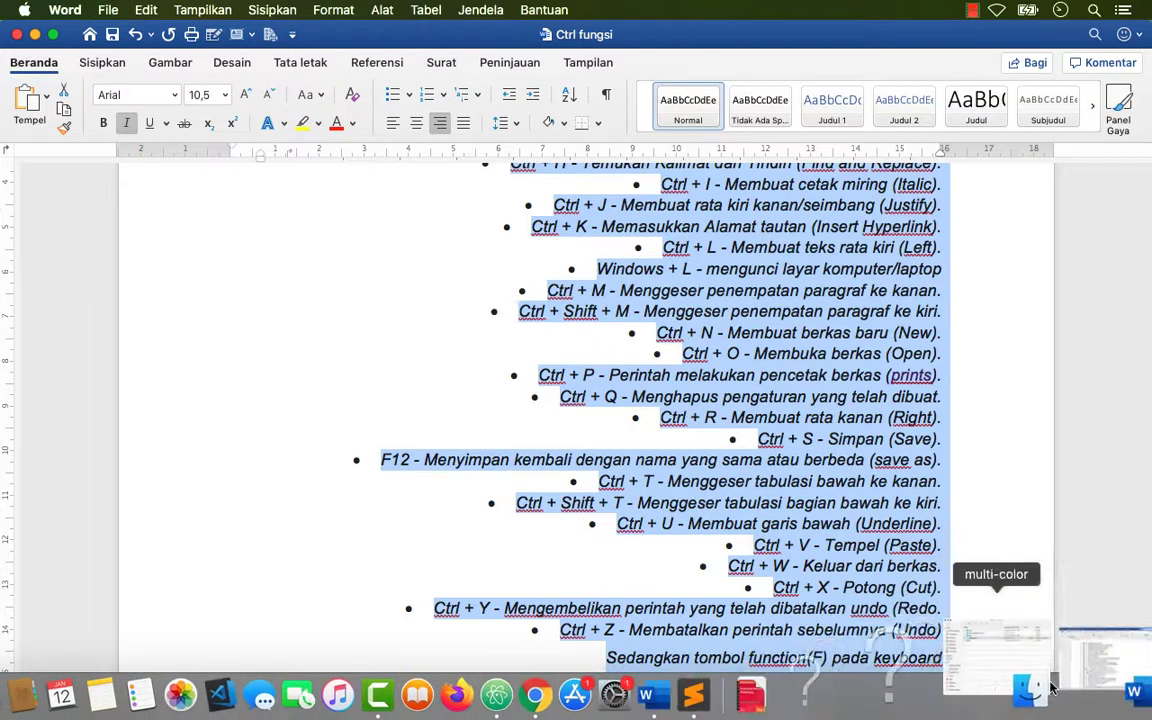
pyautogui.click(1055, 688)
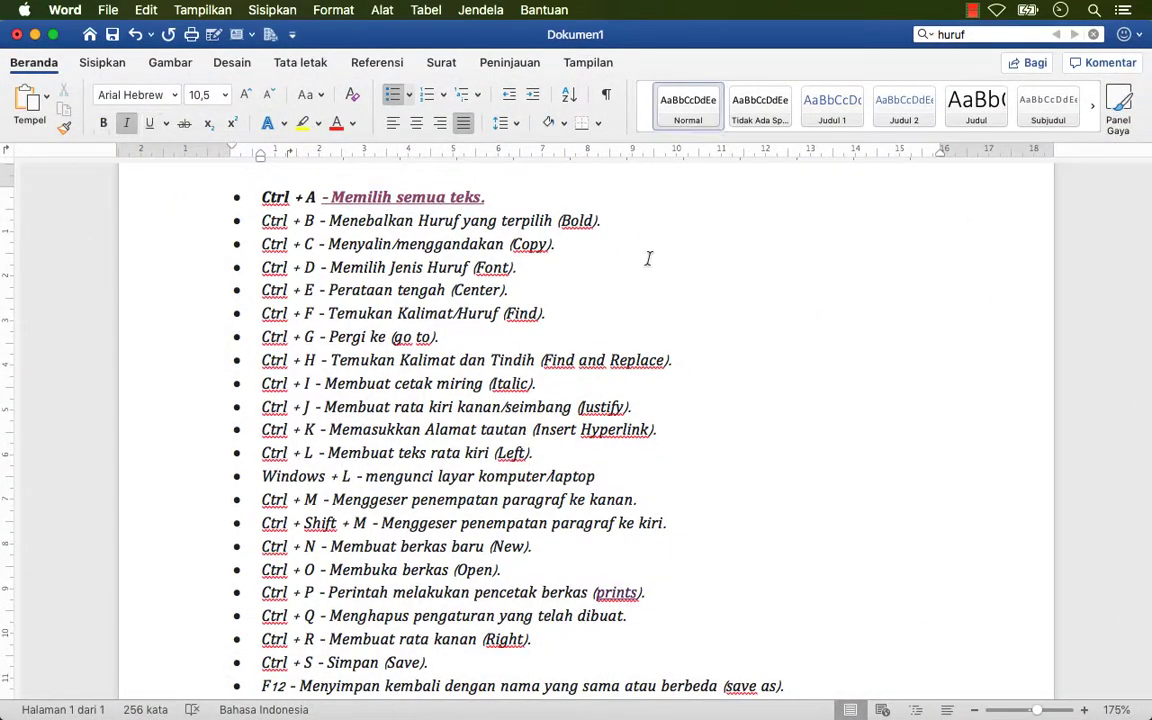
pyautogui.press('super+s')
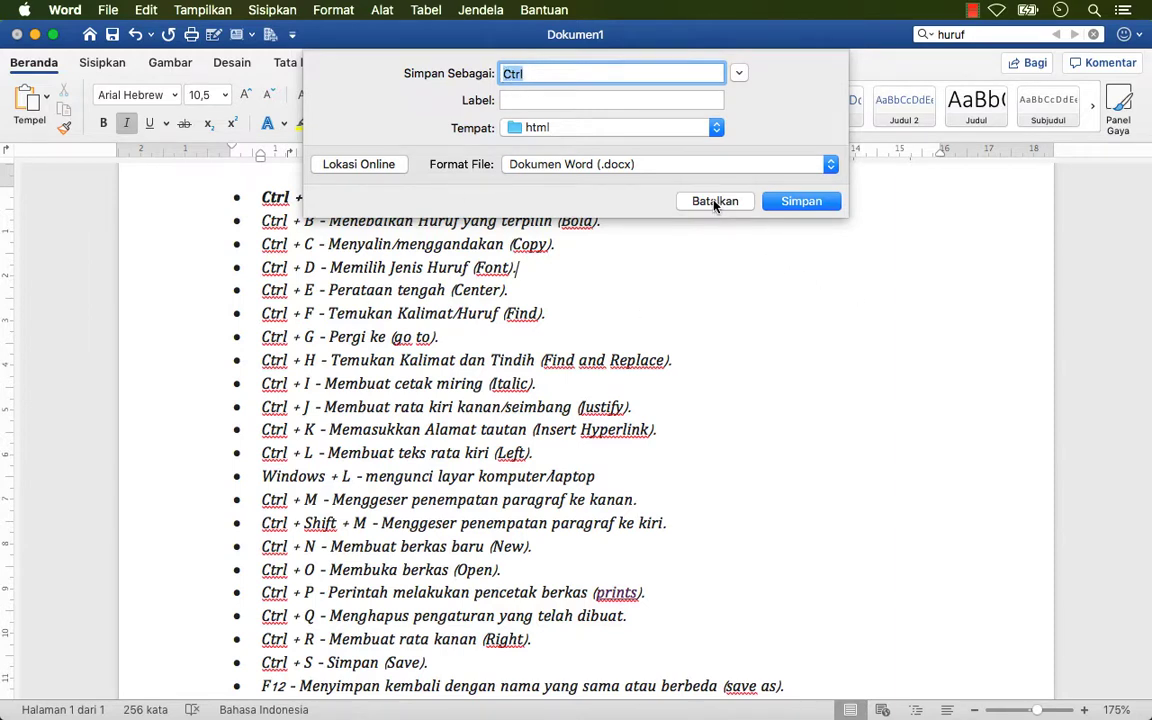
pyautogui.click(529, 72)
pyautogui.click(505, 73)
pyautogui.write('Penng')
pyautogui.write('gunaan')
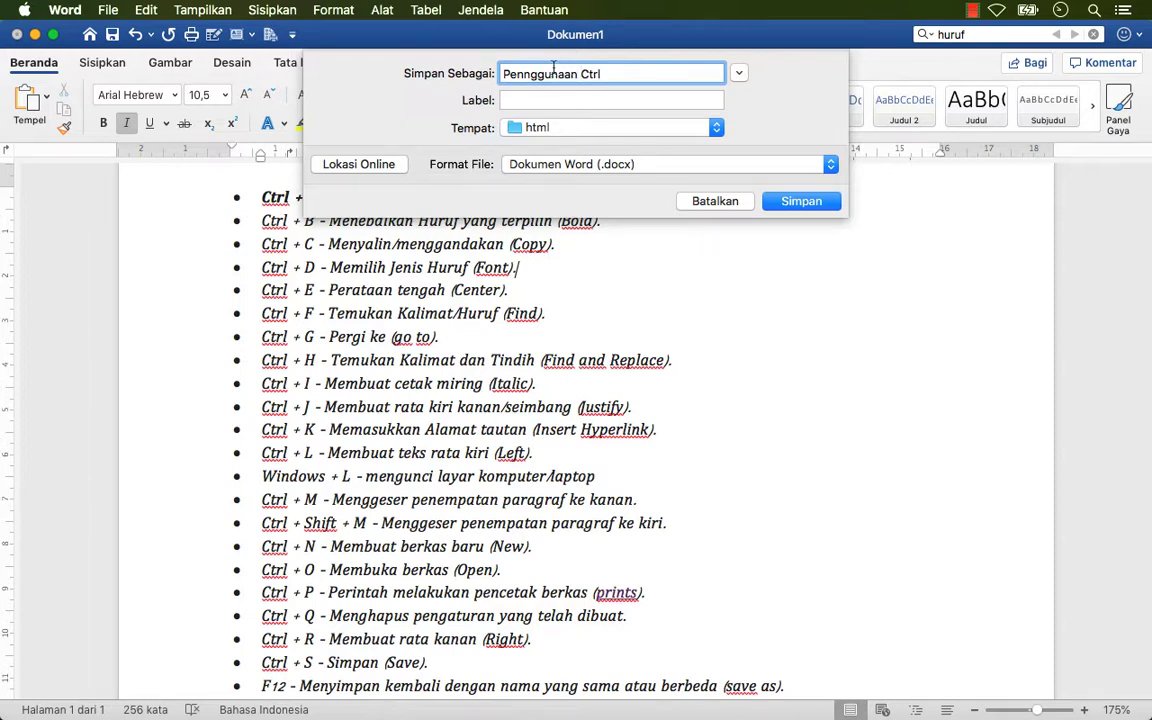
pyautogui.click(797, 202)
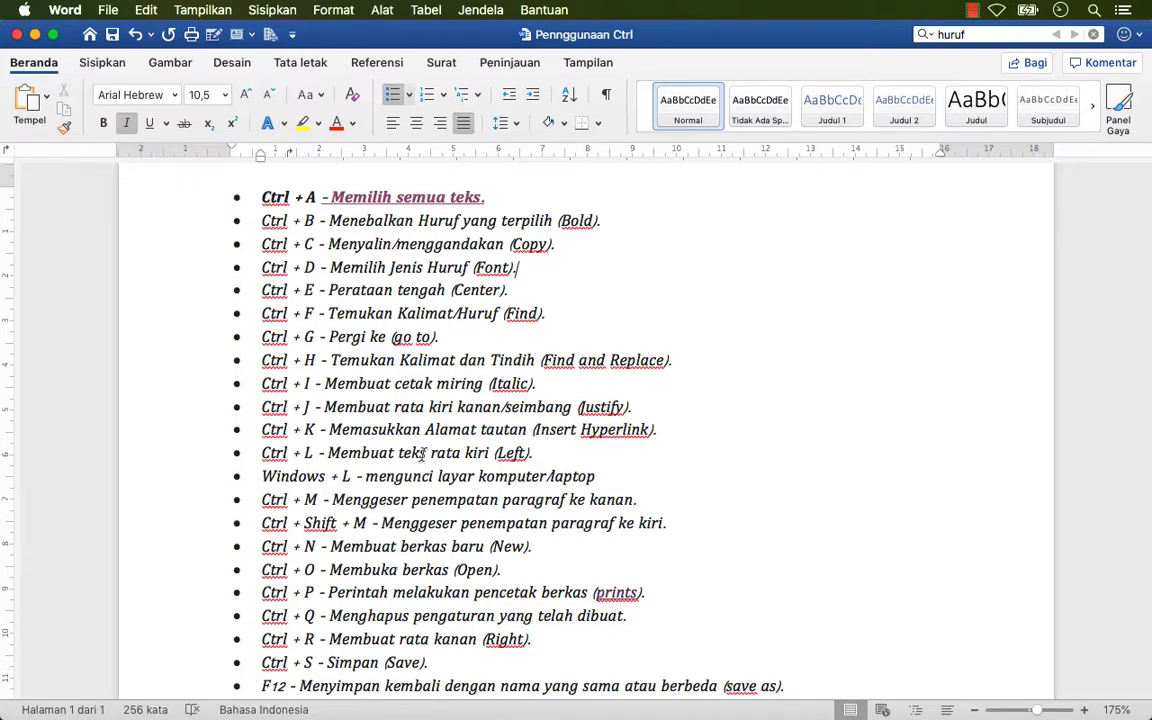
# Minimize Pennggunaan Ctrl, select all of Ctrl fungsi, and undo the right alignment
pyautogui.click(35, 35)
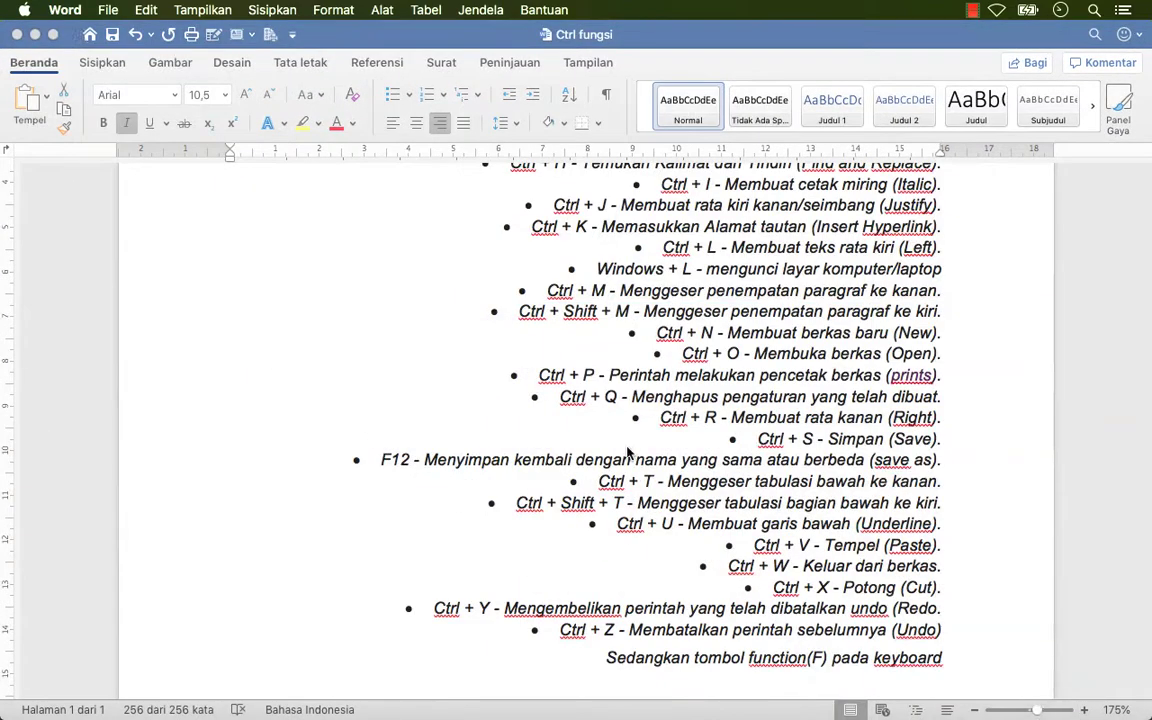
pyautogui.click(515, 411)
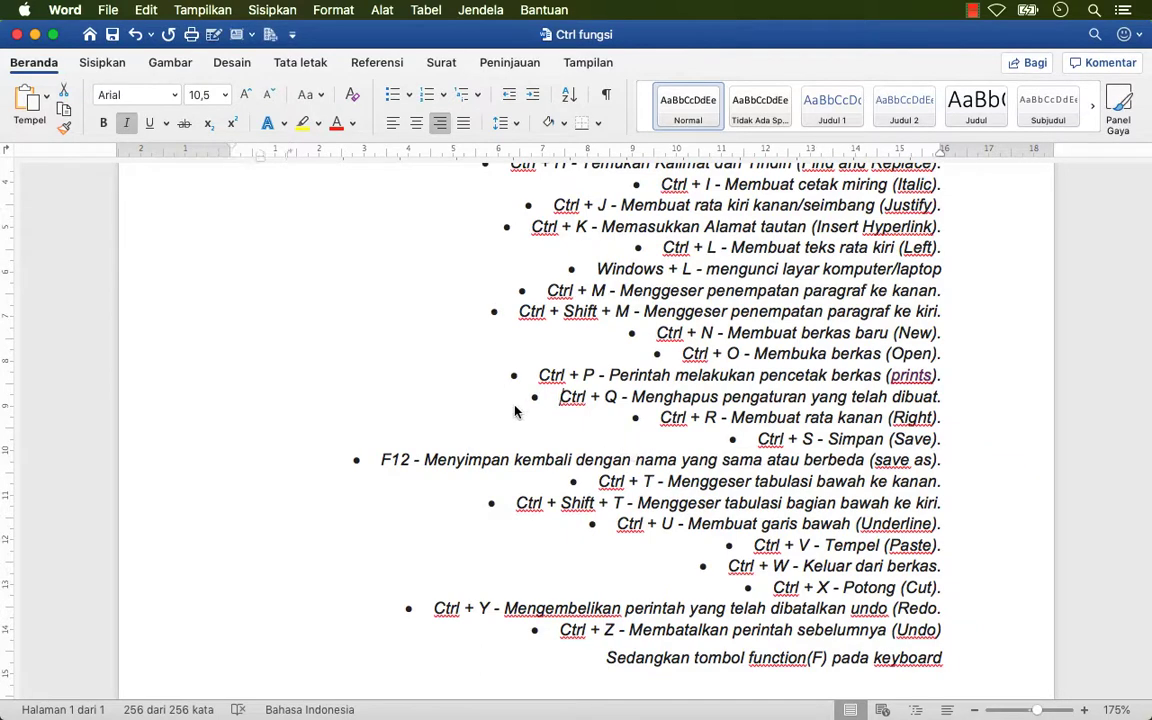
pyautogui.press('super+a')
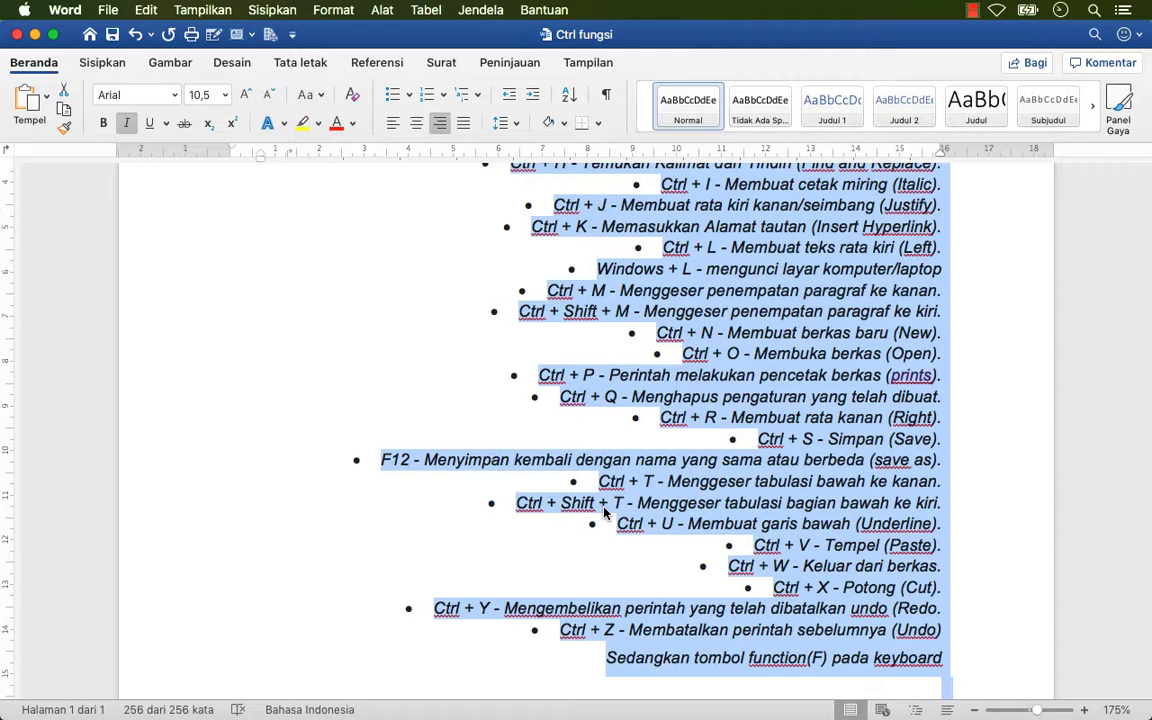
pyautogui.press('super+z')
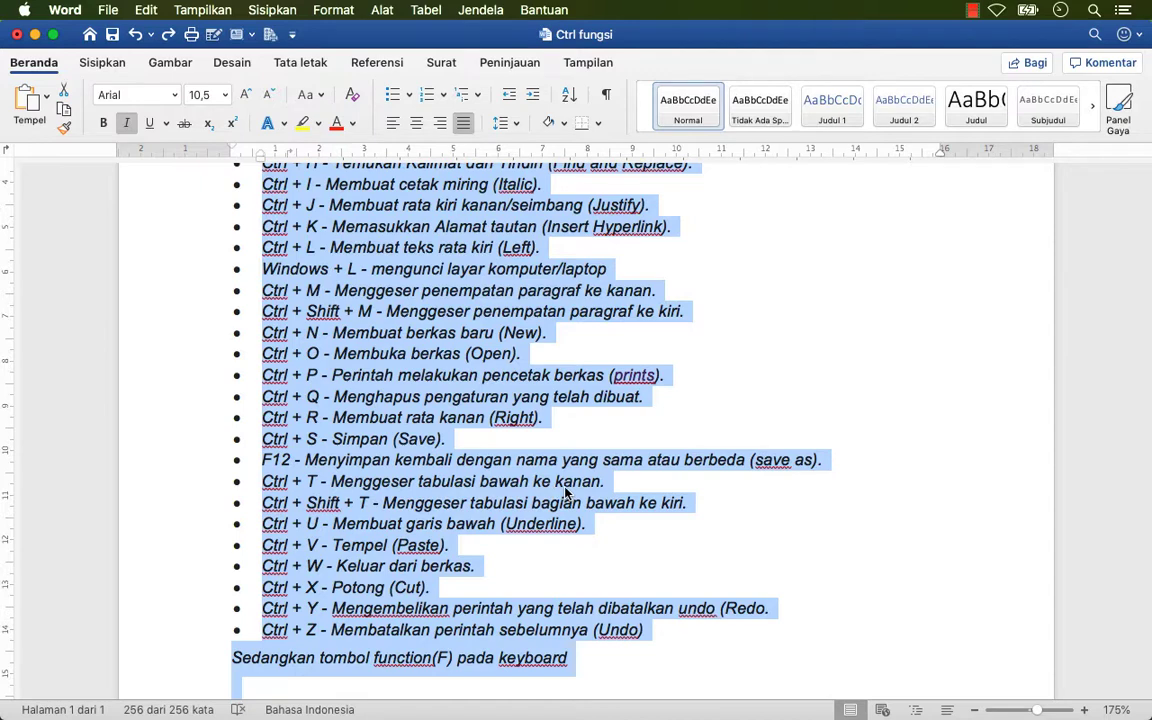
pyautogui.press('super+t')
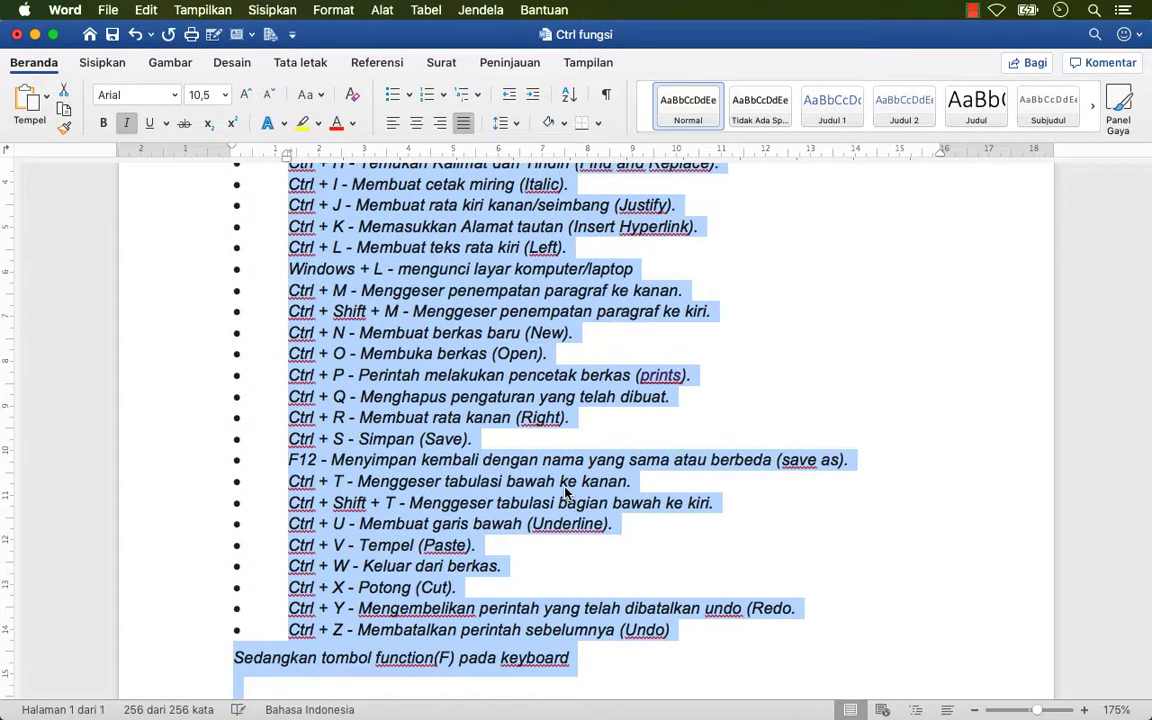
pyautogui.click(684, 651)
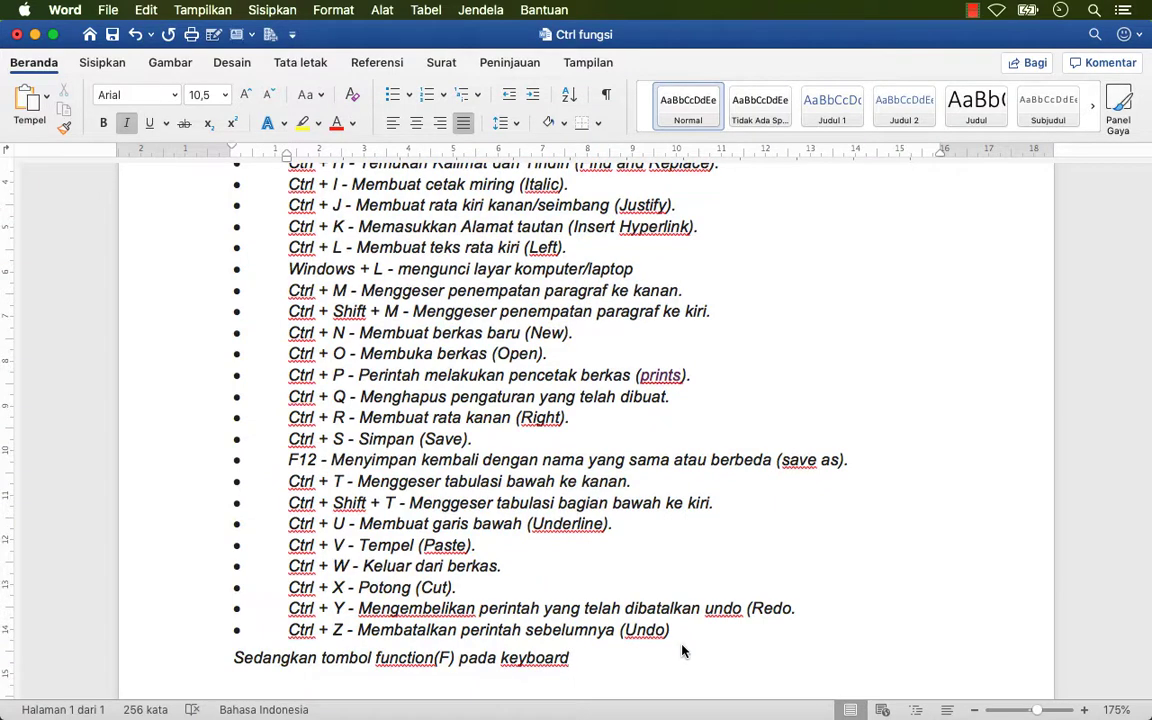
pyautogui.click(684, 644)
pyautogui.press('super+a')
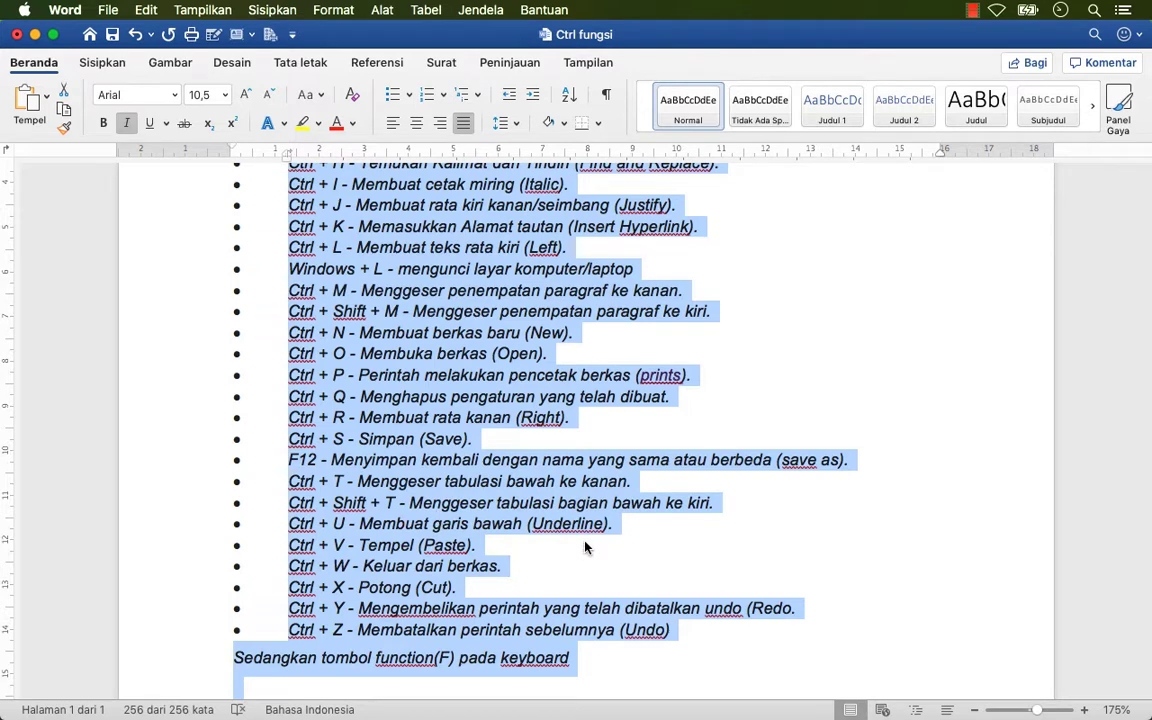
pyautogui.hotkey('ctrl', 'u')
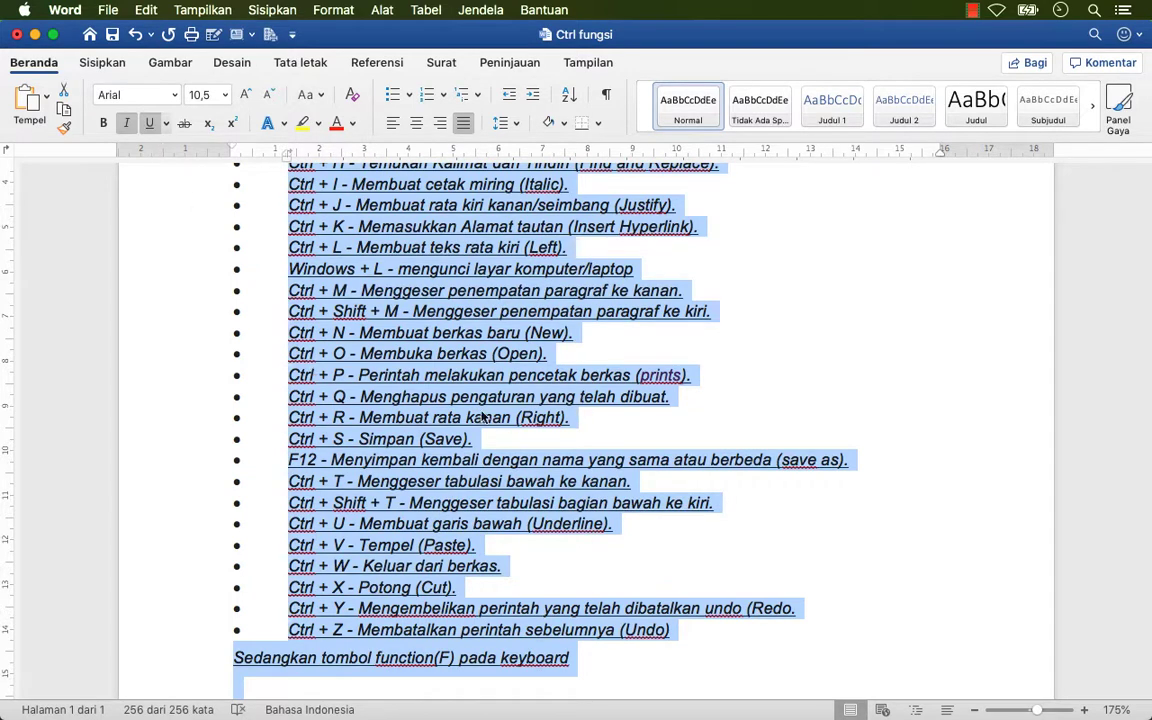
pyautogui.click(165, 123)
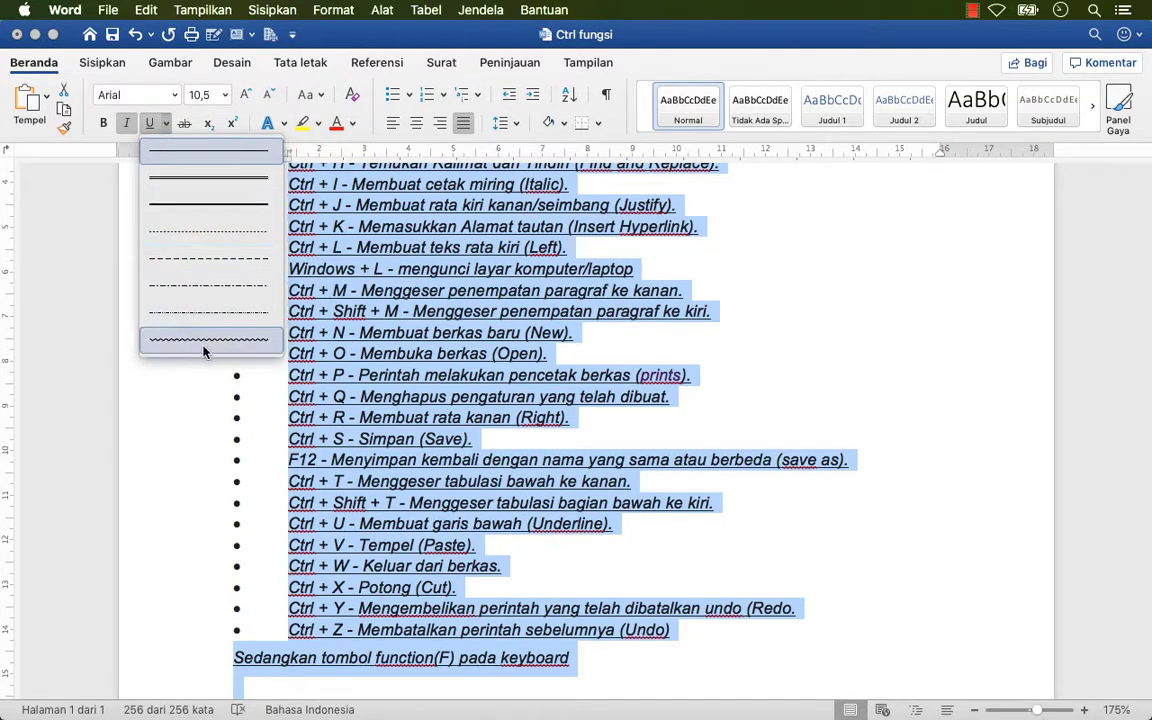
pyautogui.click(191, 259)
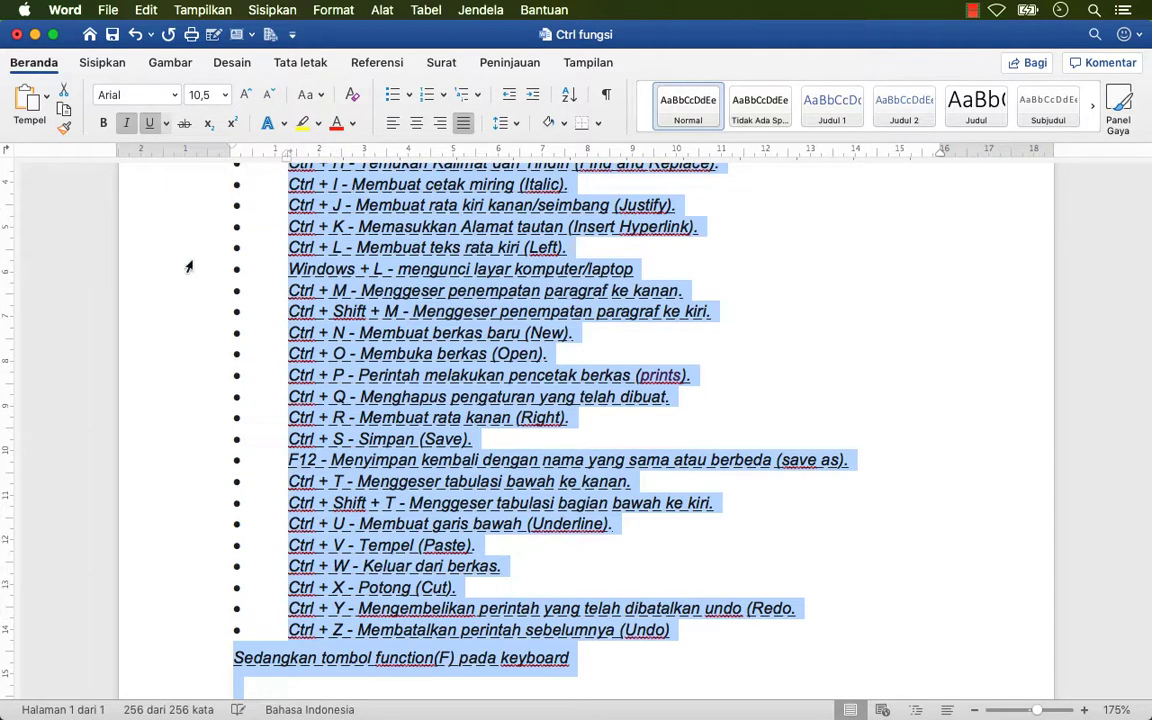
pyautogui.click(150, 123)
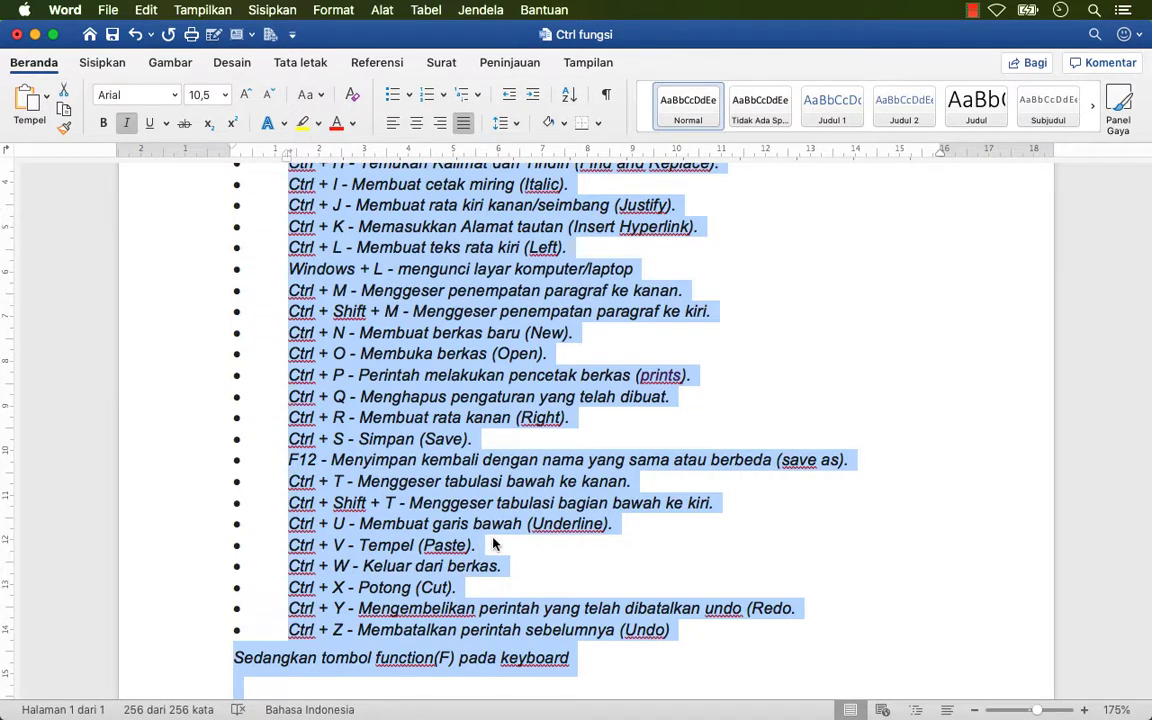
pyautogui.press('super+c')
pyautogui.press('super+s')
pyautogui.press('super+n')
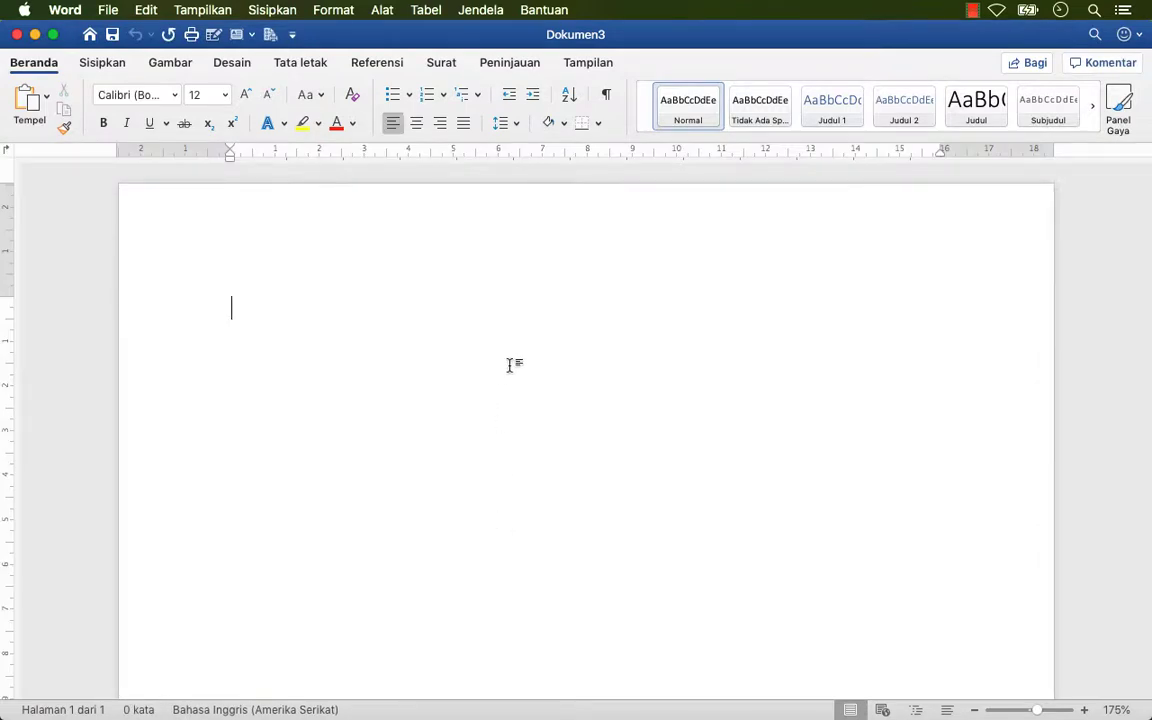
pyautogui.press('super+a')
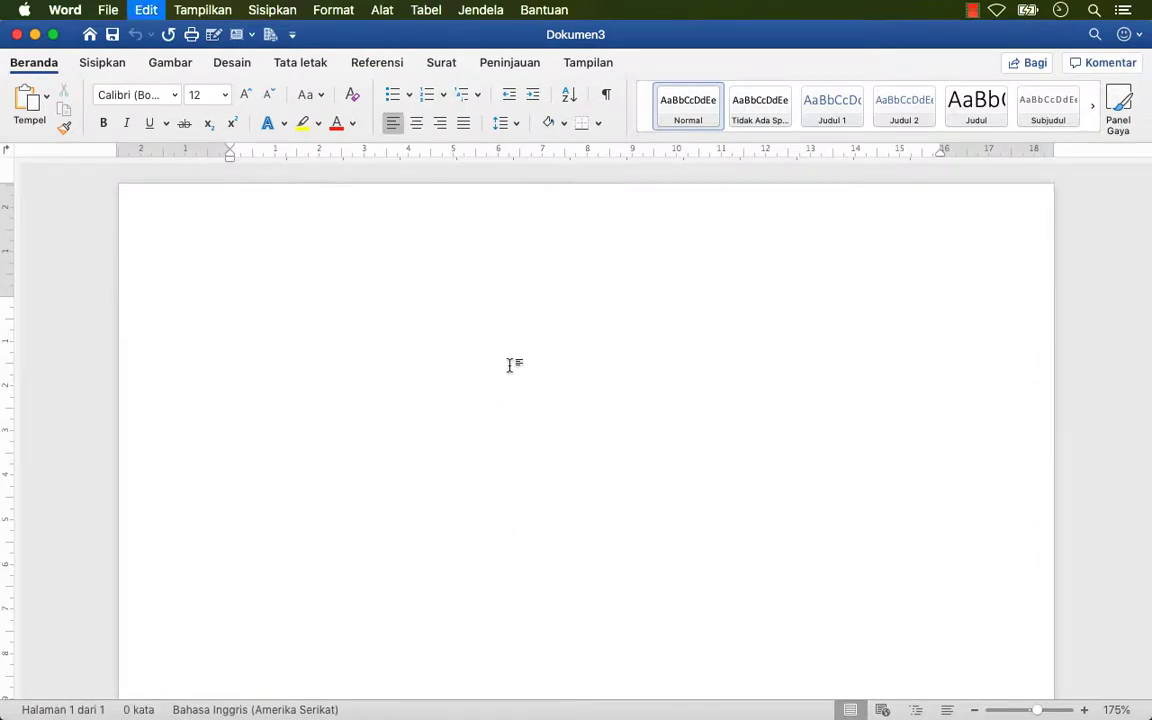
pyautogui.press('super+v')
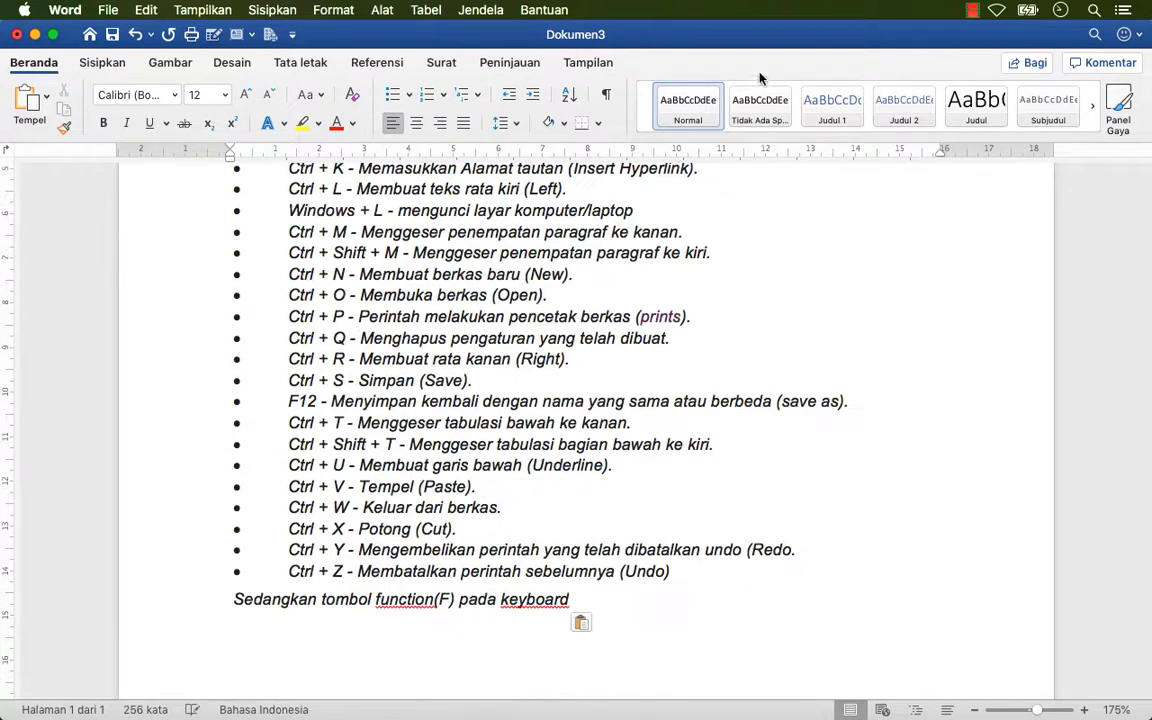
pyautogui.click(17, 37)
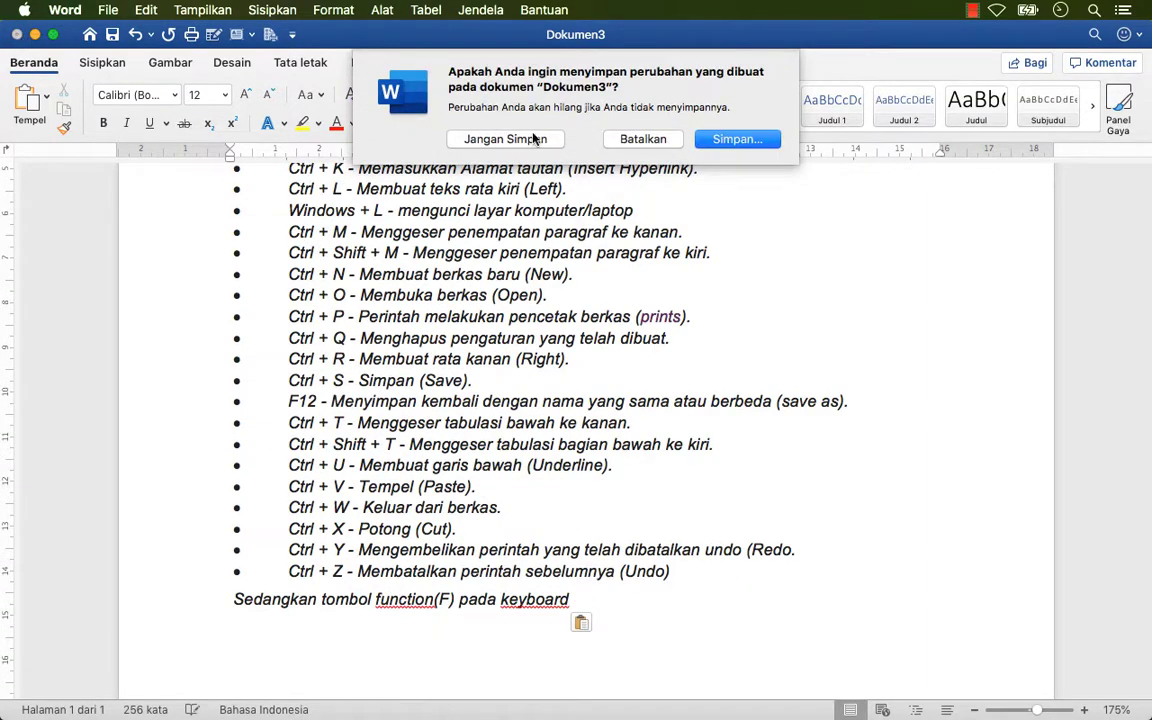
pyautogui.click(529, 141)
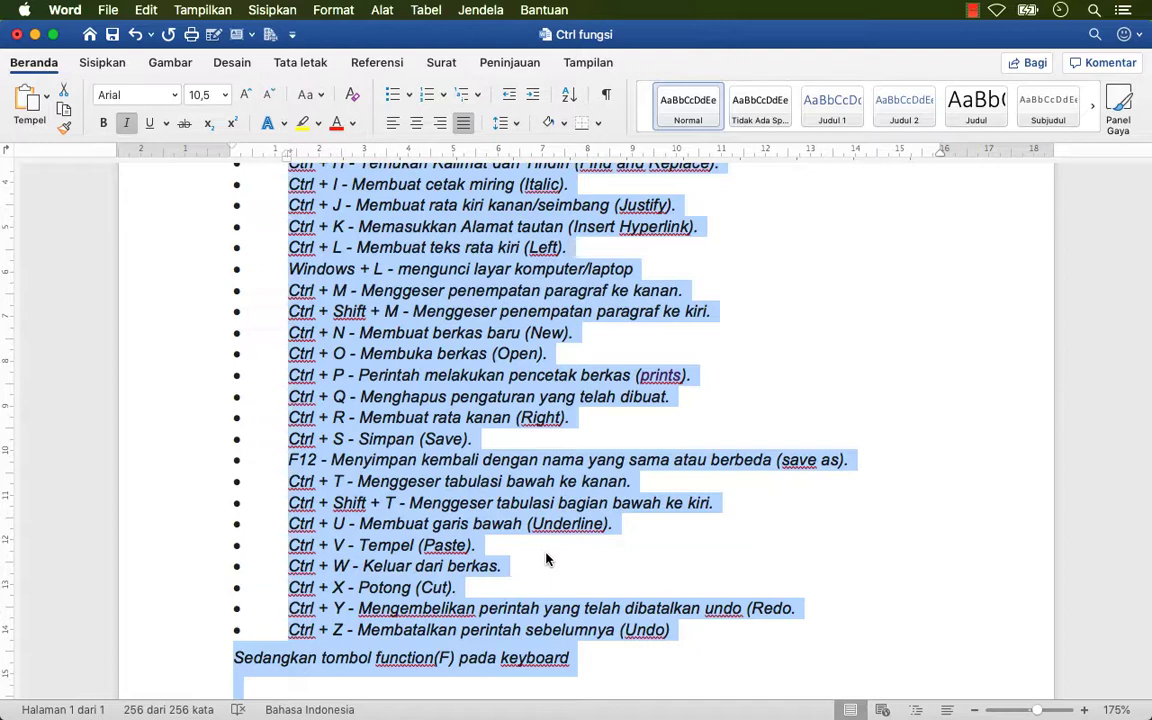
pyautogui.press('super+w')
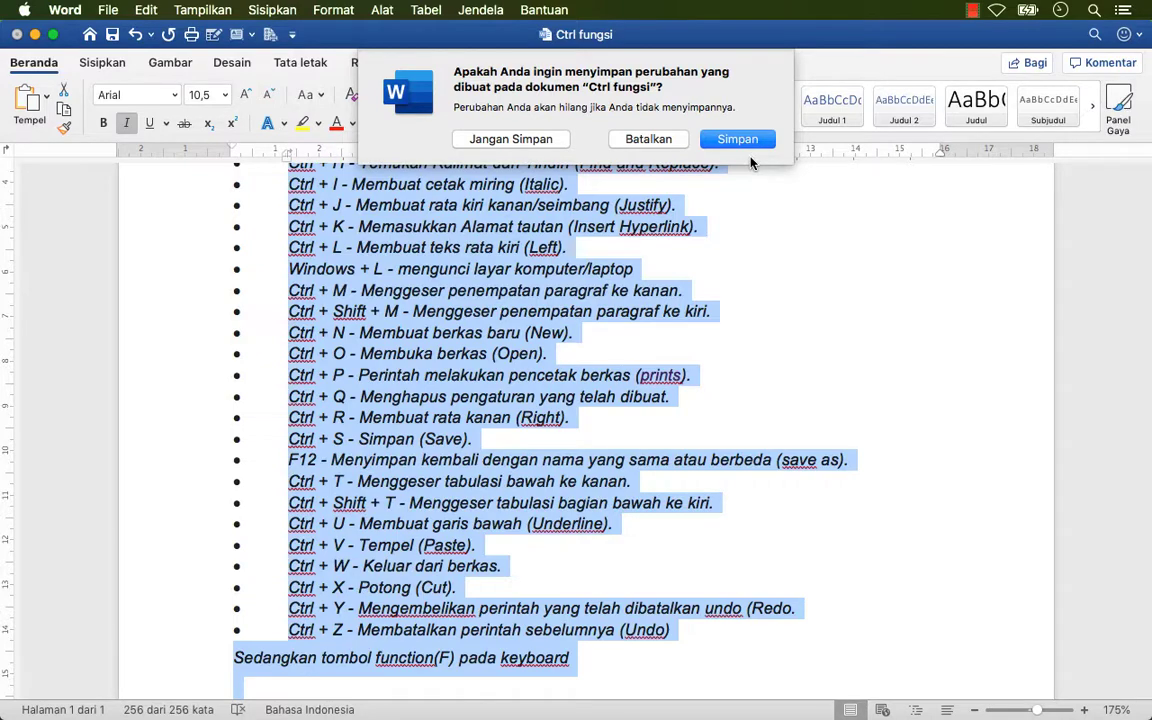
pyautogui.moveTo(1, 1)
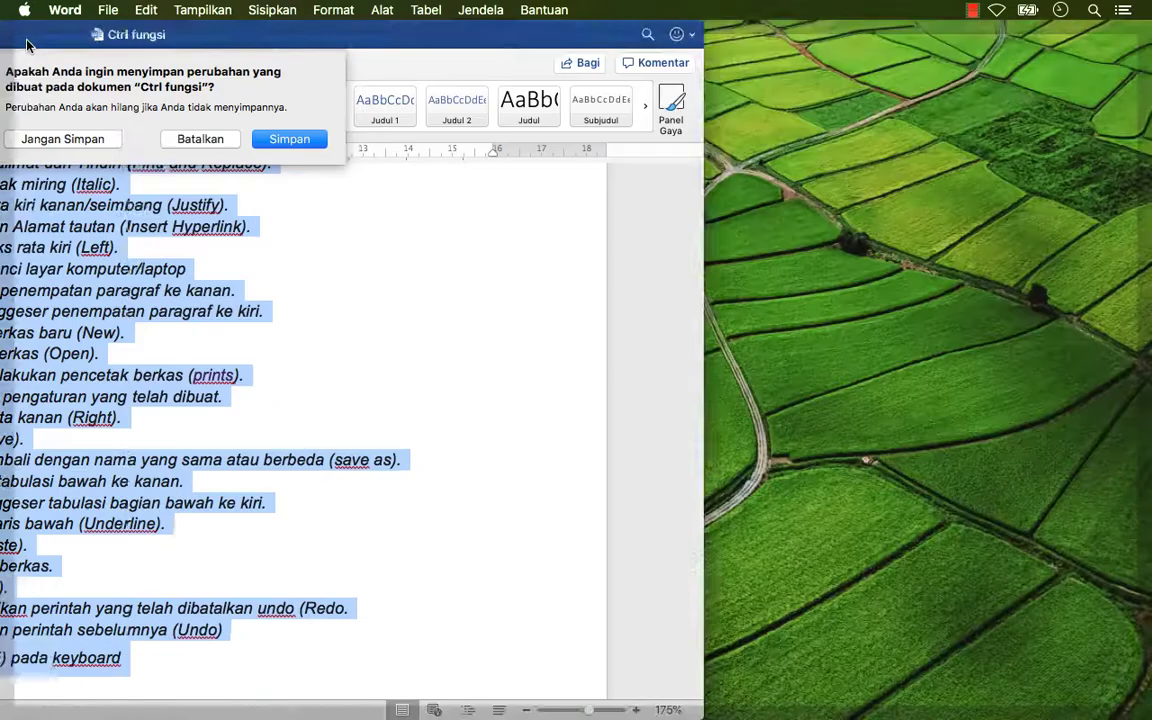
pyautogui.click(5, 170)
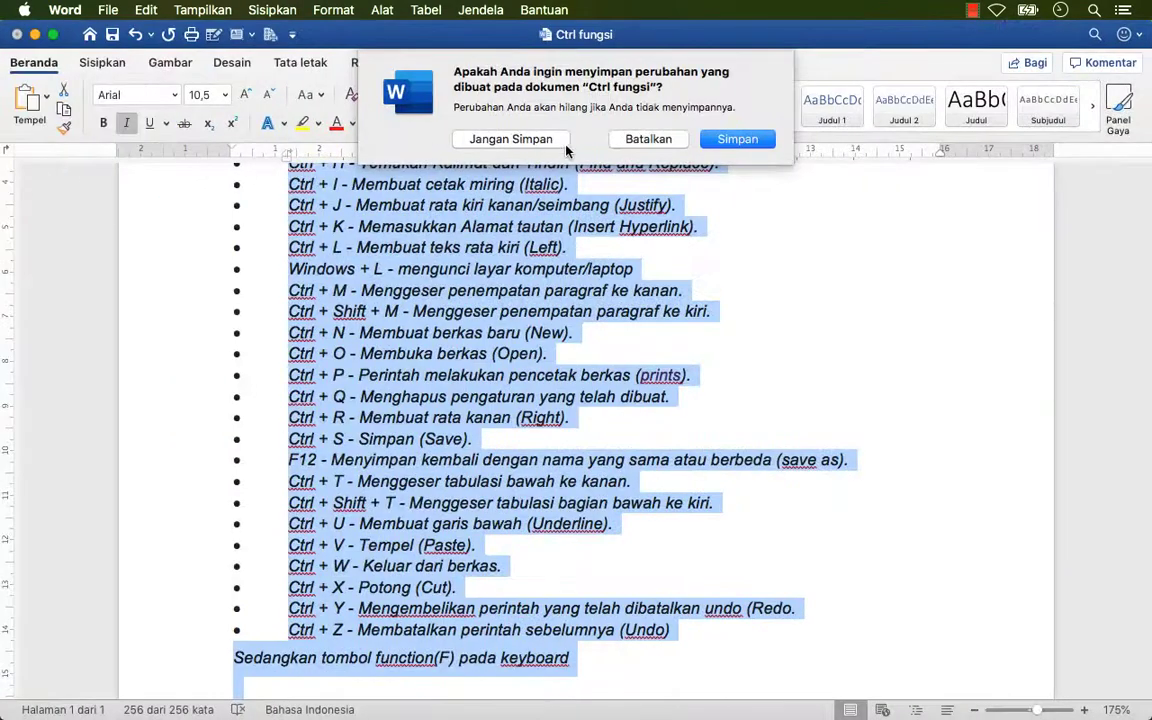
pyautogui.click(636, 141)
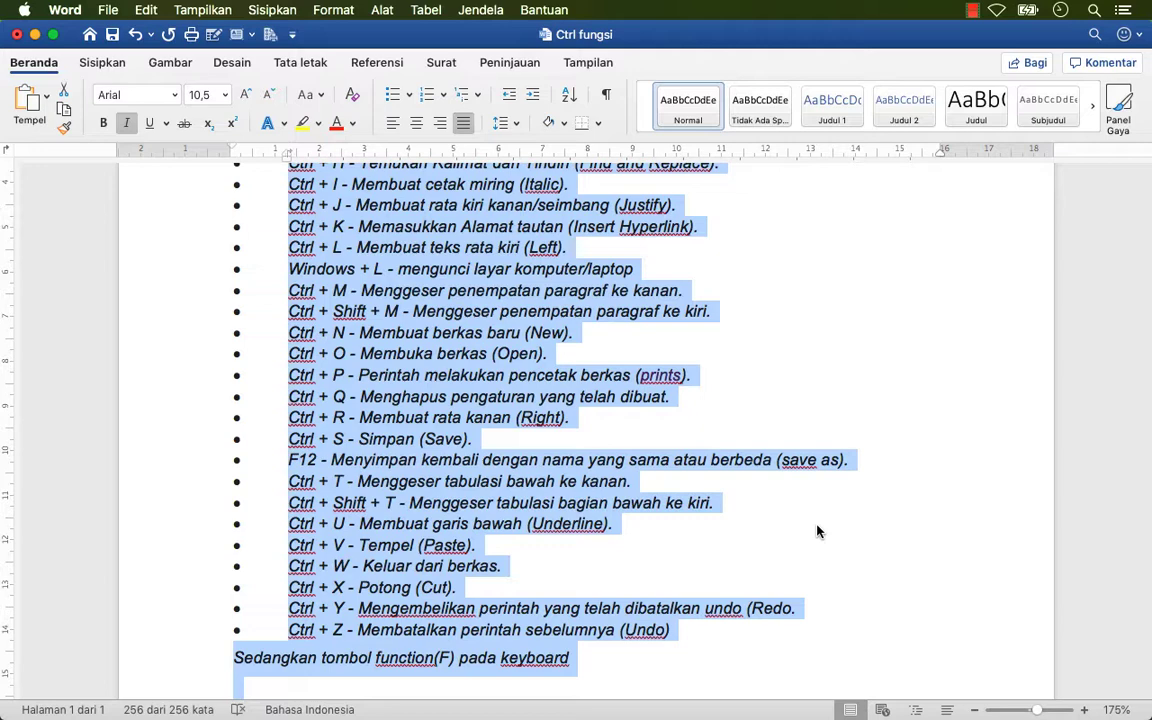
pyautogui.press('BackSpace')
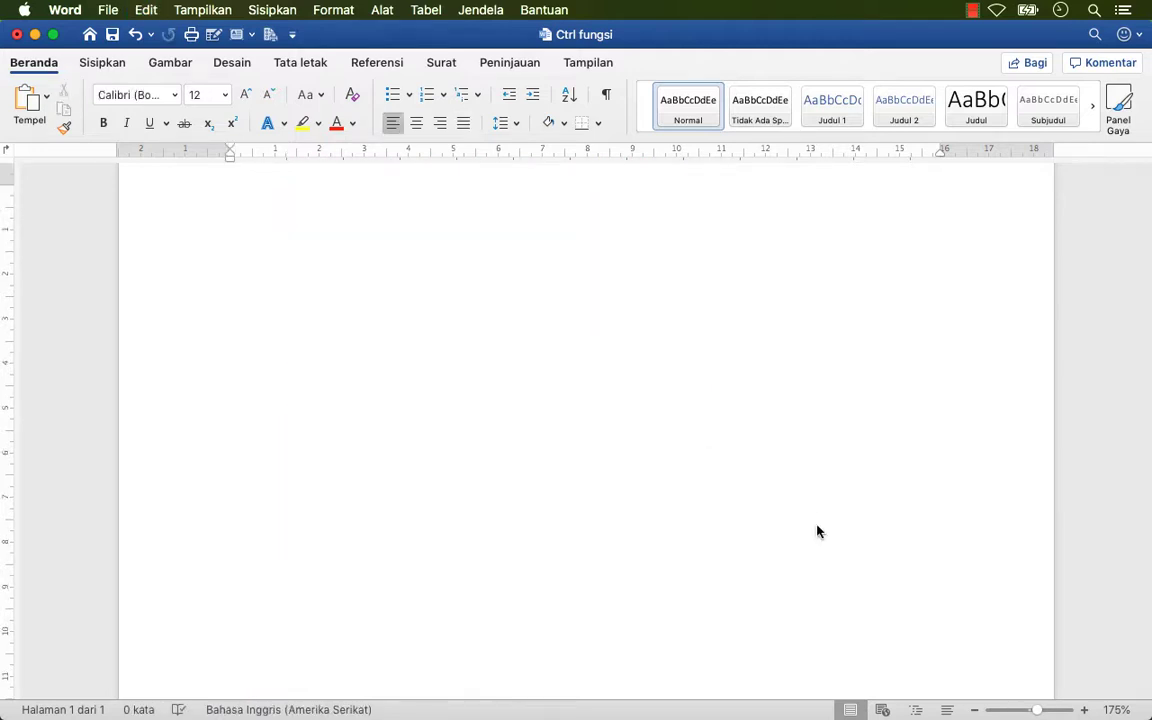
pyautogui.press('super+z')
pyautogui.press('super+a')
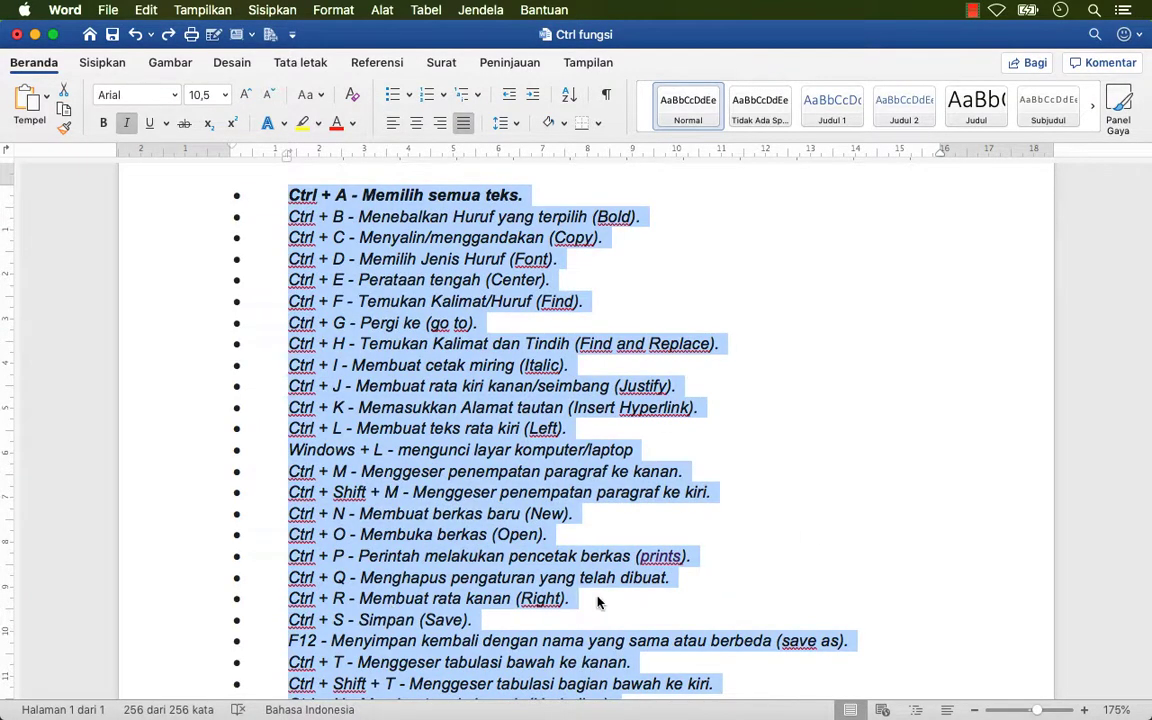
pyautogui.press('Right')
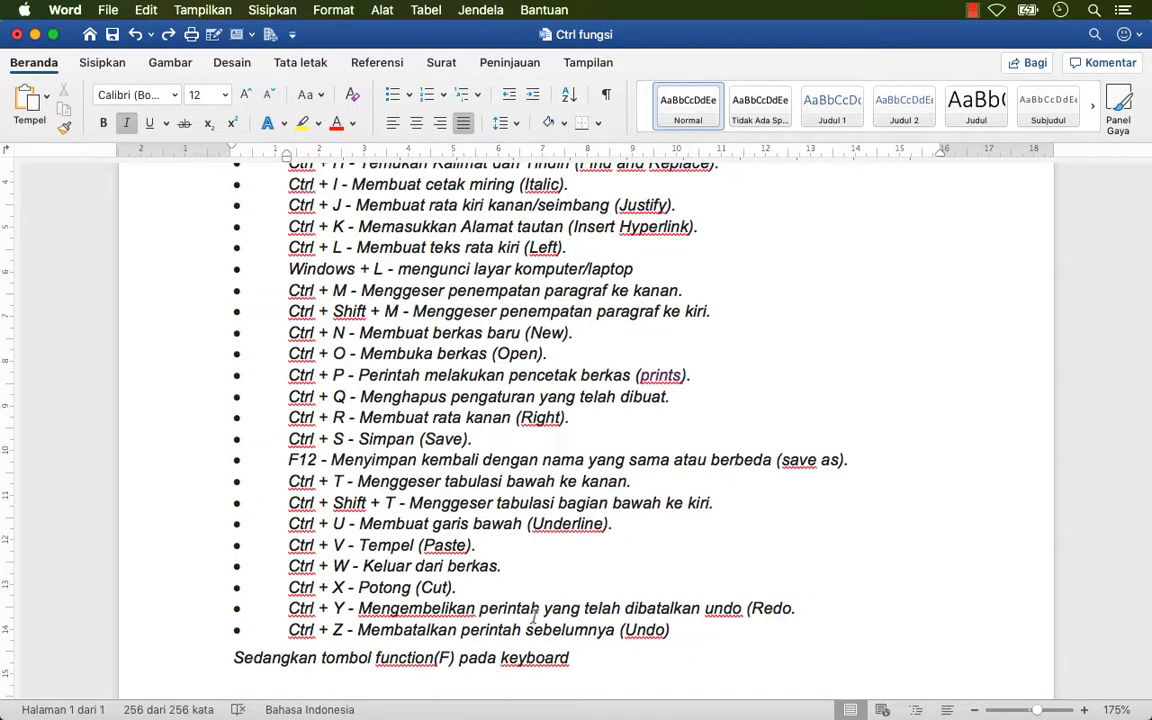
pyautogui.click(466, 588)
pyautogui.click(285, 588)
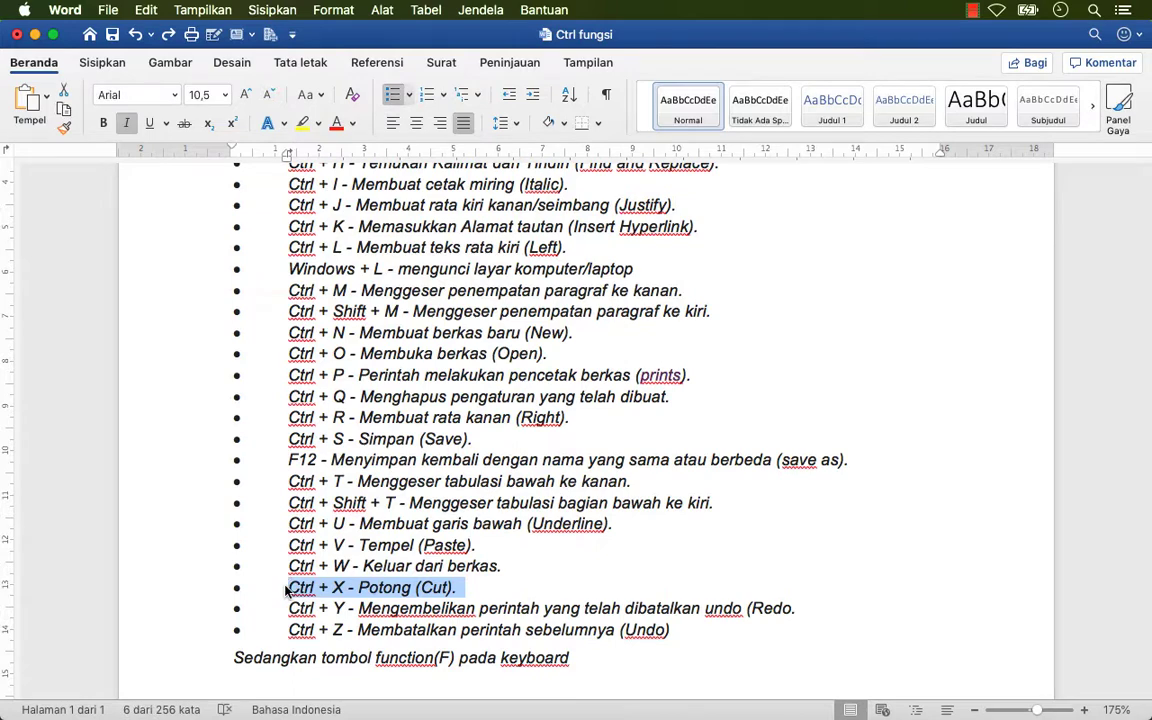
pyautogui.press('super+x')
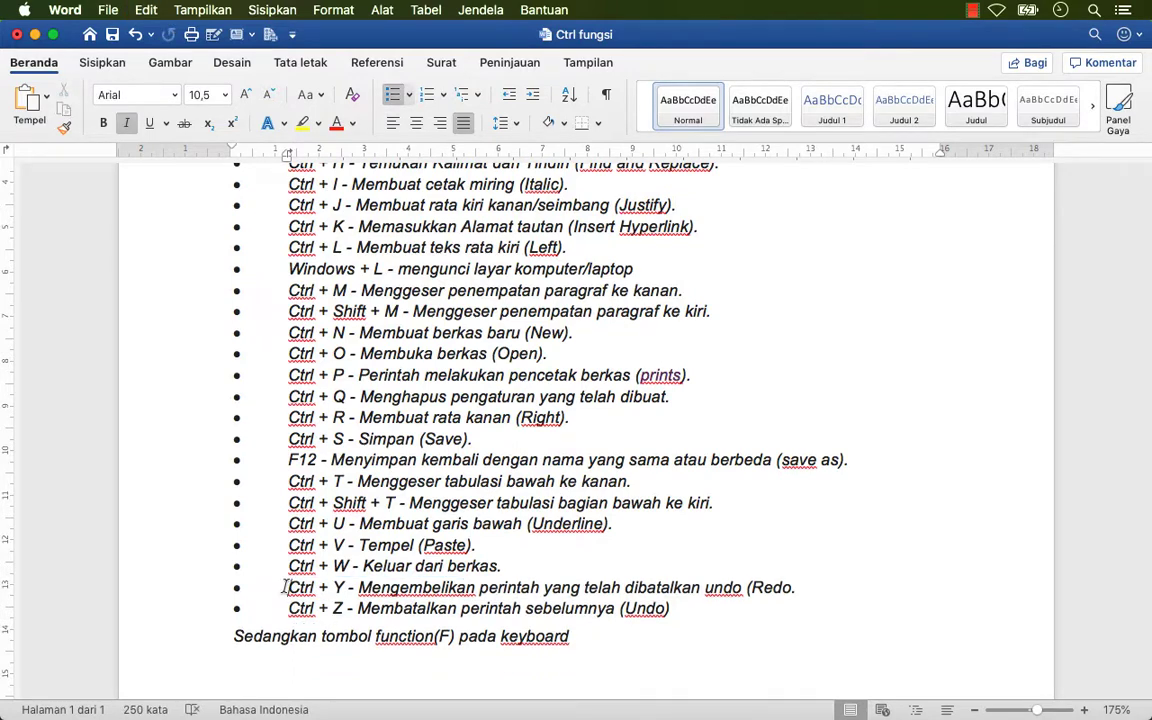
pyautogui.press('super+z')
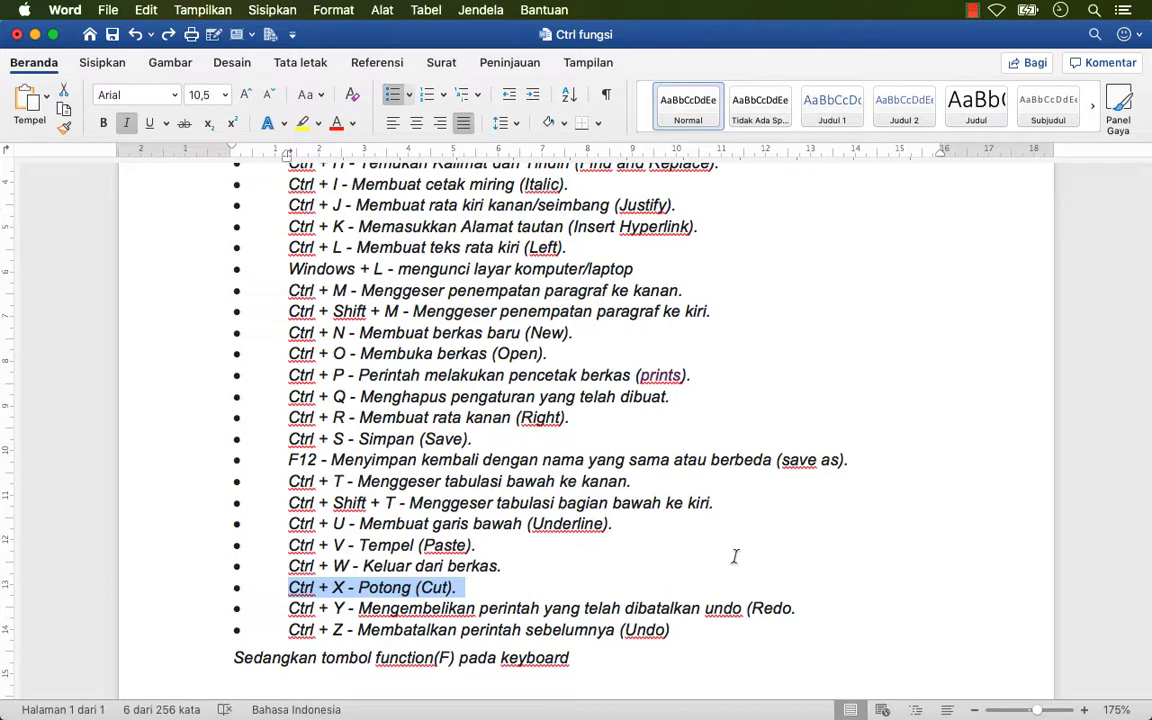
pyautogui.press('super+x')
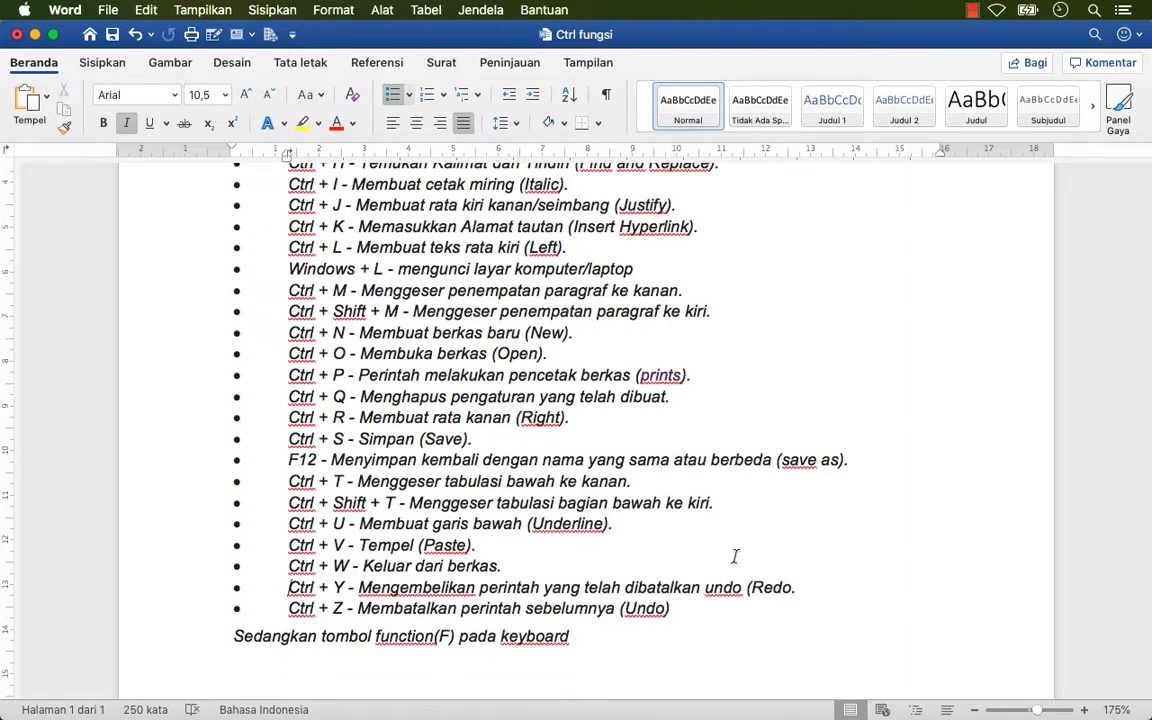
pyautogui.press('super+v')
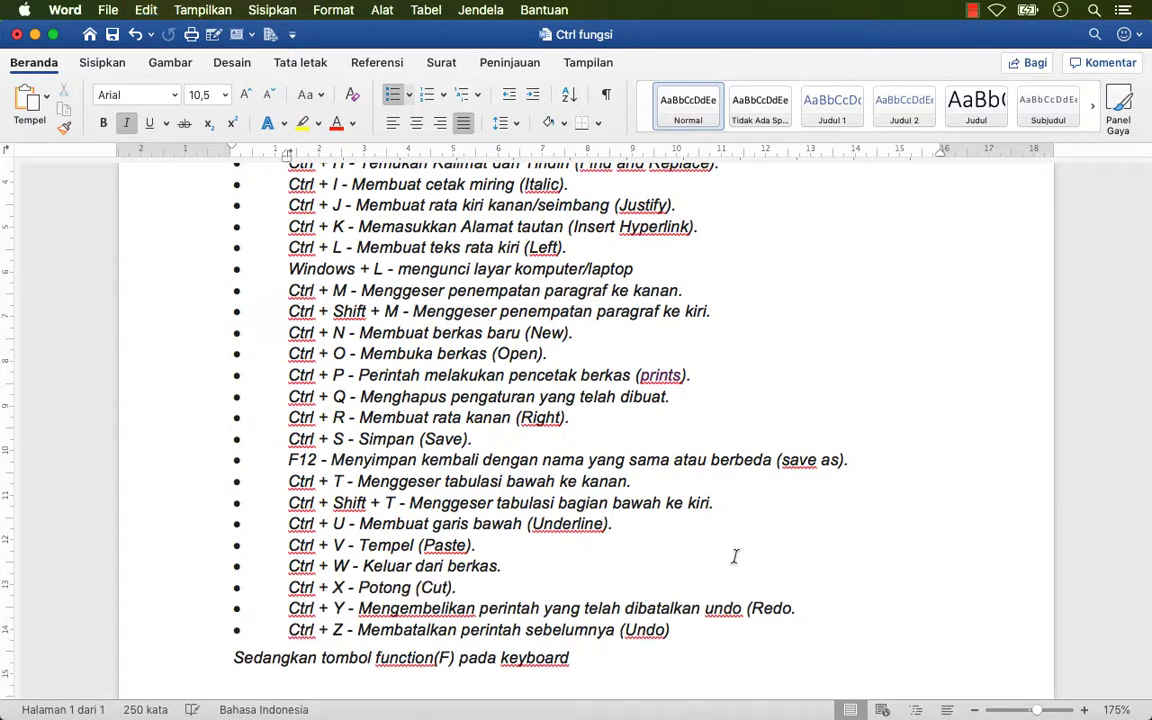
# Add a full stop after '(Redo' on the Ctrl + Y line
pyautogui.click(607, 585)
pyautogui.click(794, 608)
pyautogui.write('.')
# Underline all the document's text to demonstrate Ctrl + U, then undo the underline
pyautogui.press('Up')
pyautogui.press('super+a')
pyautogui.press('super+u')
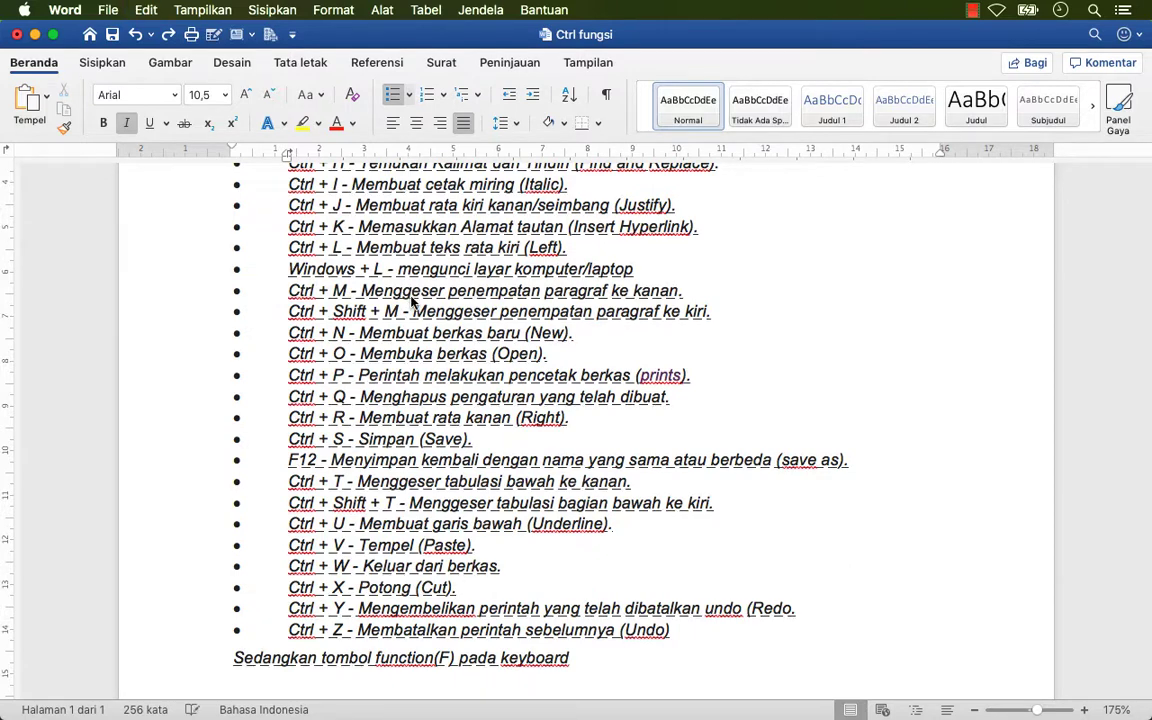
pyautogui.press('super+a')
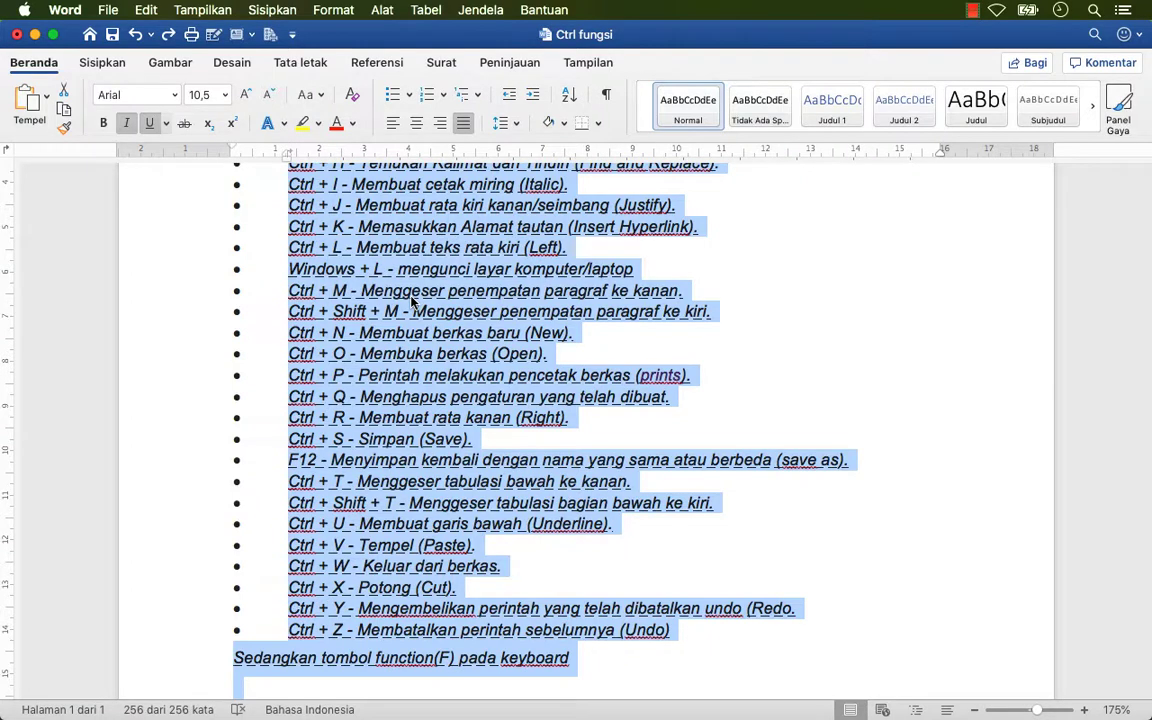
pyautogui.press('super+z')
pyautogui.press('super+a')
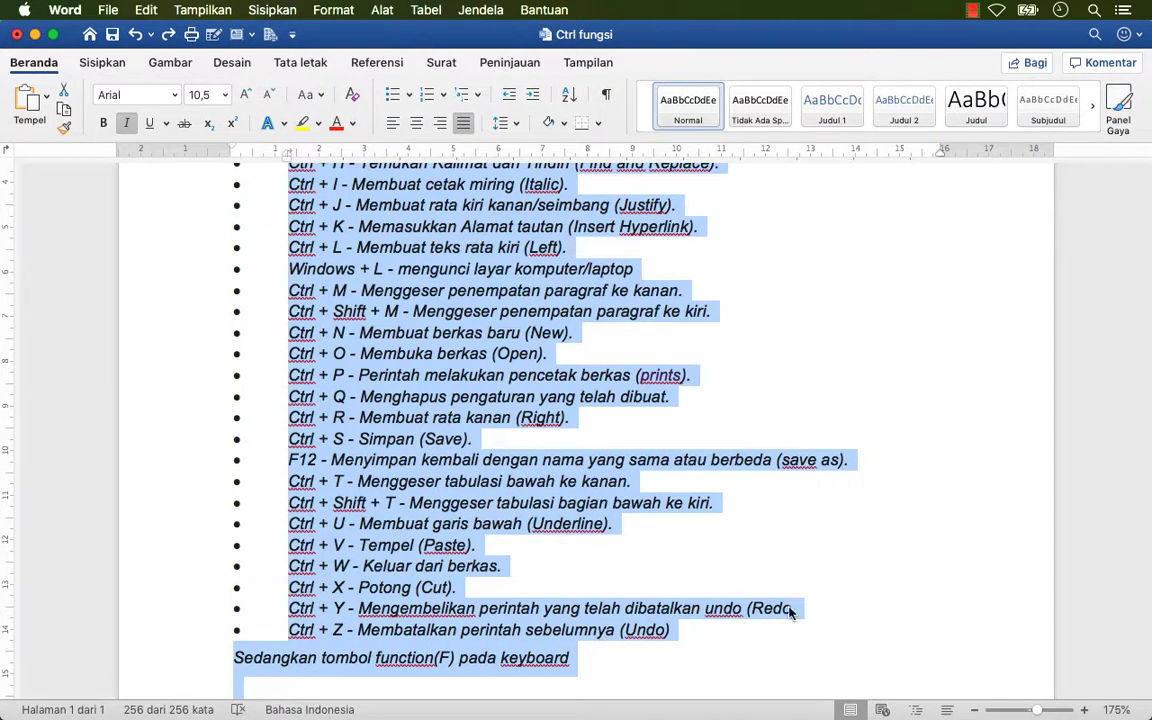
pyautogui.click(134, 37)
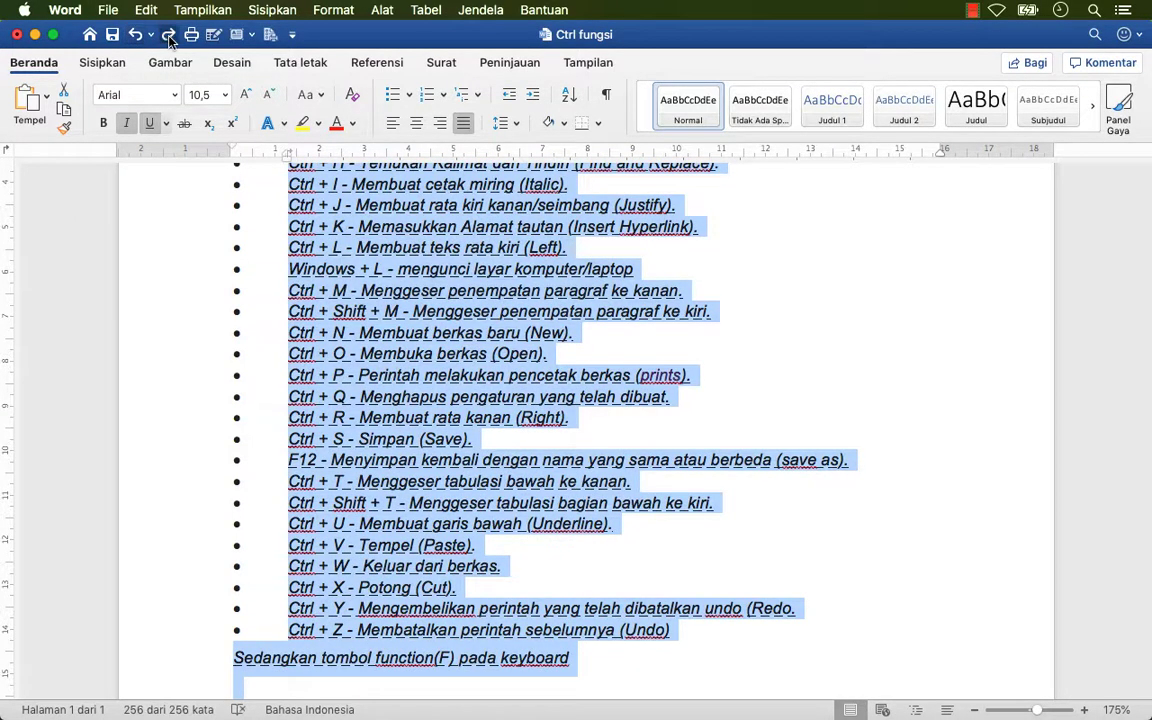
pyautogui.click(168, 36)
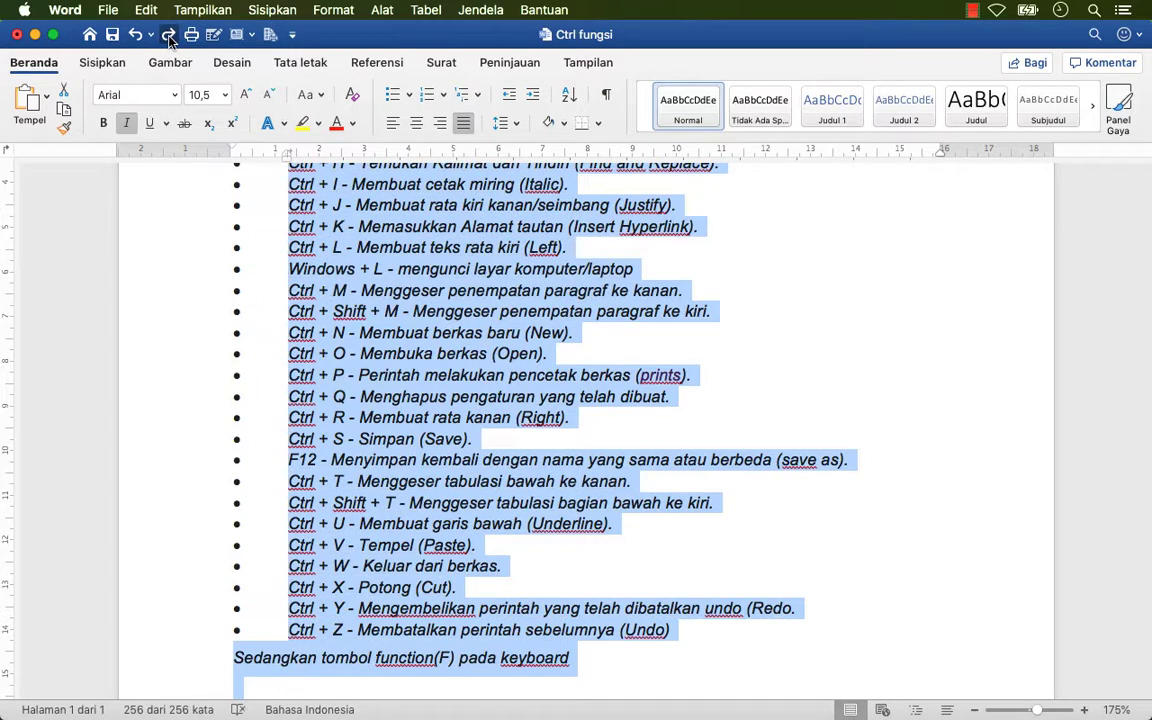